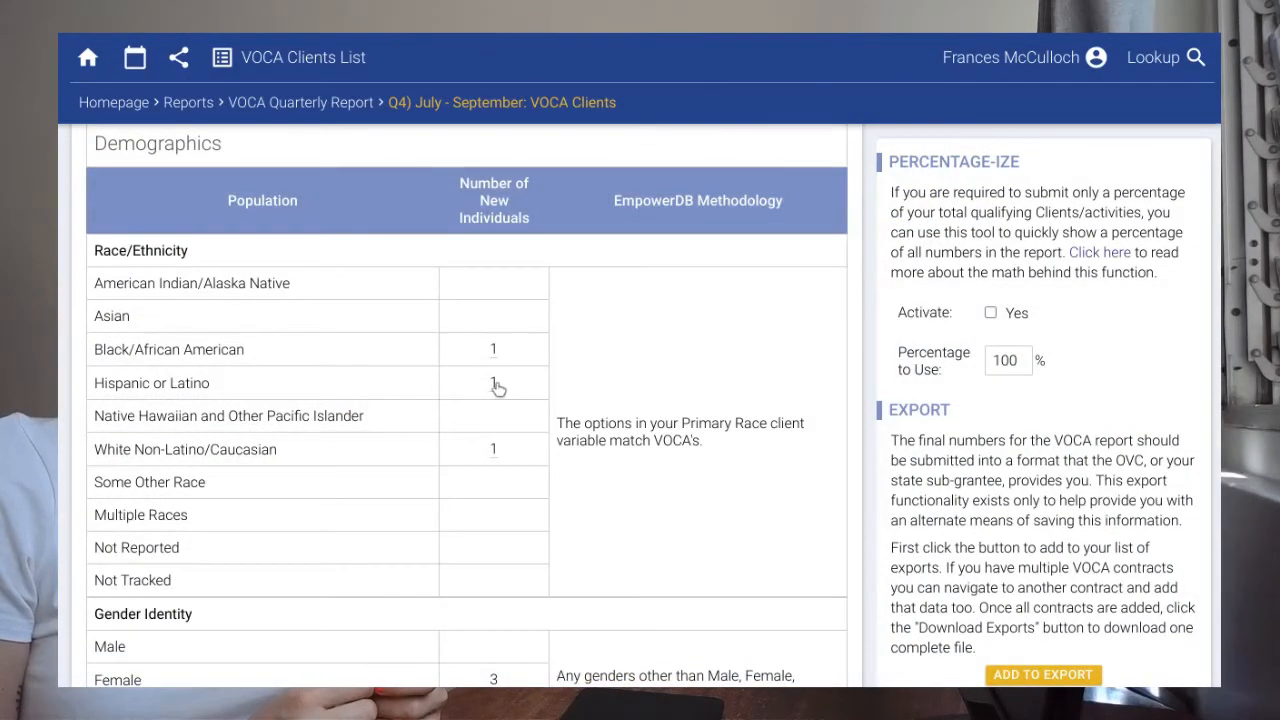
Review the VOCA report's Hispanic and White client counts, then add program Contract B for both users.
click(494, 383)
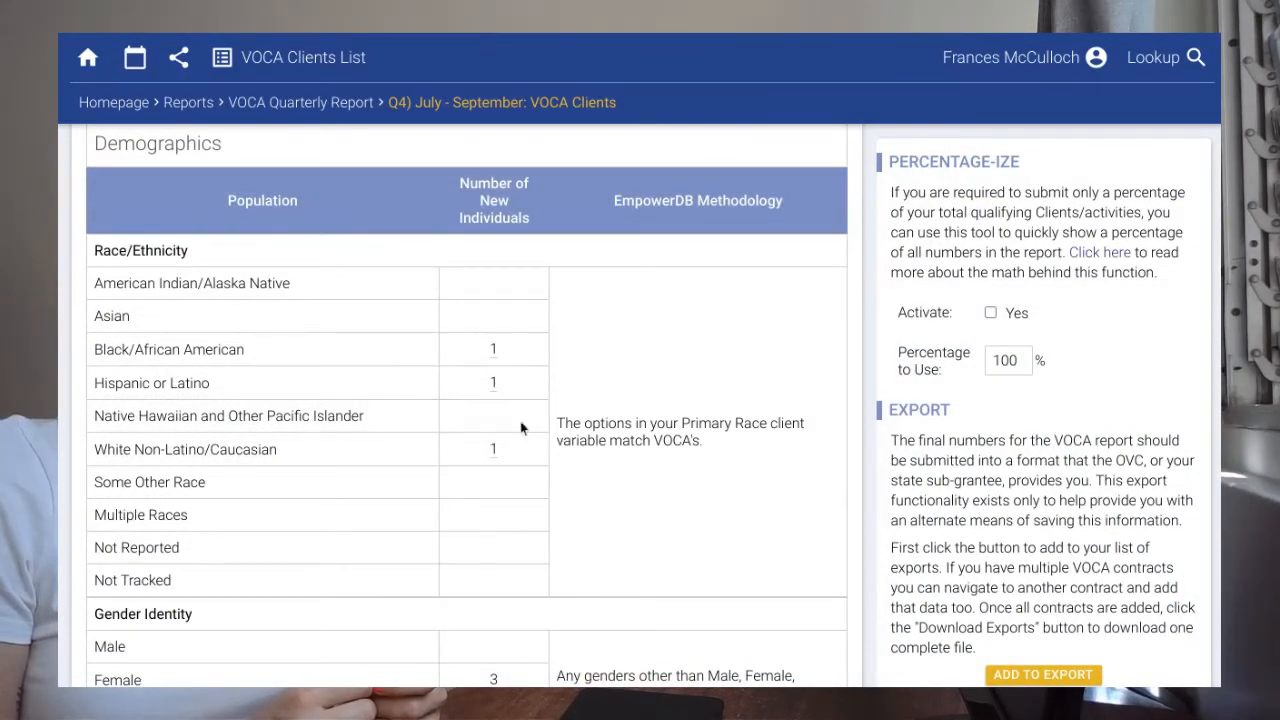
click(494, 451)
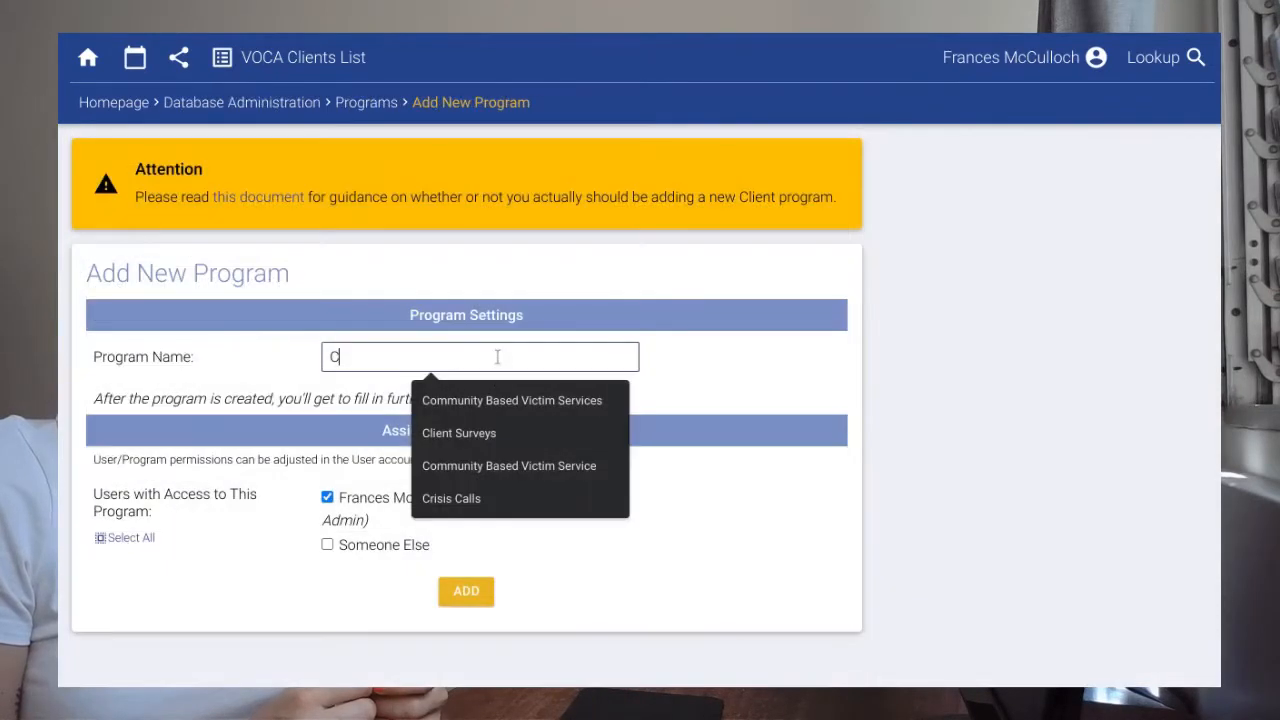
text(ontract B)
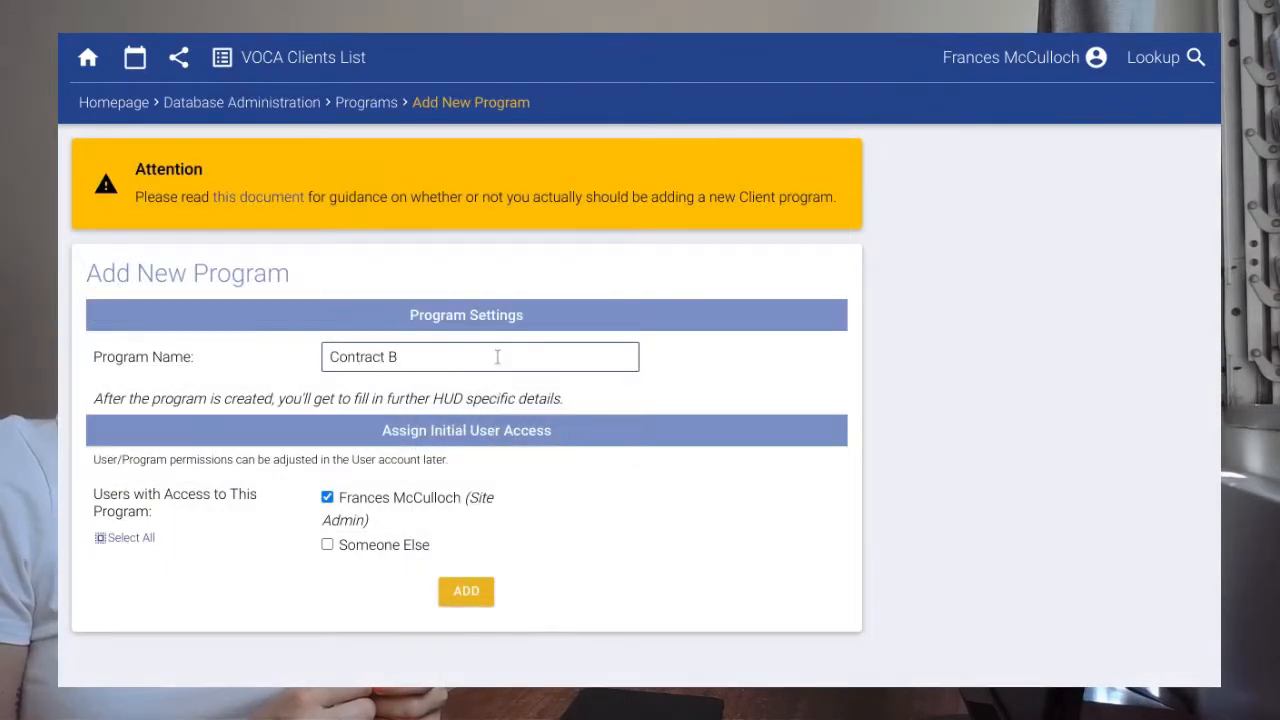
click(410, 545)
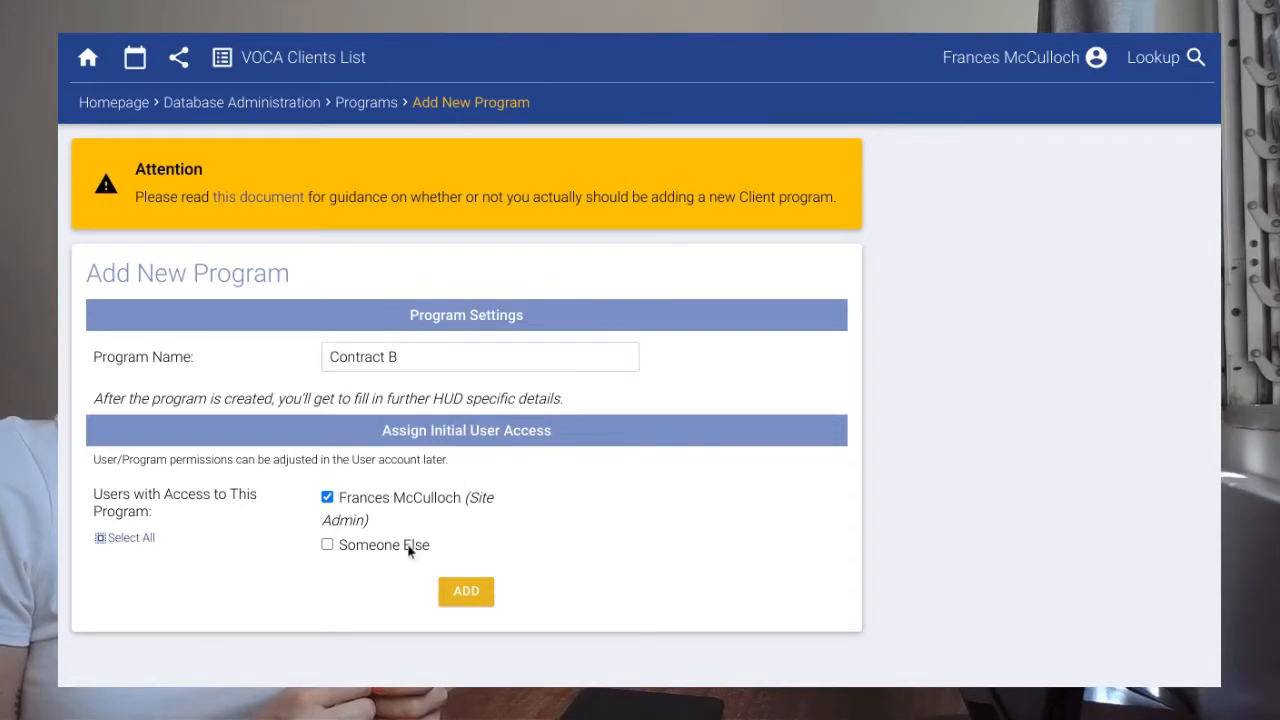
click(470, 594)
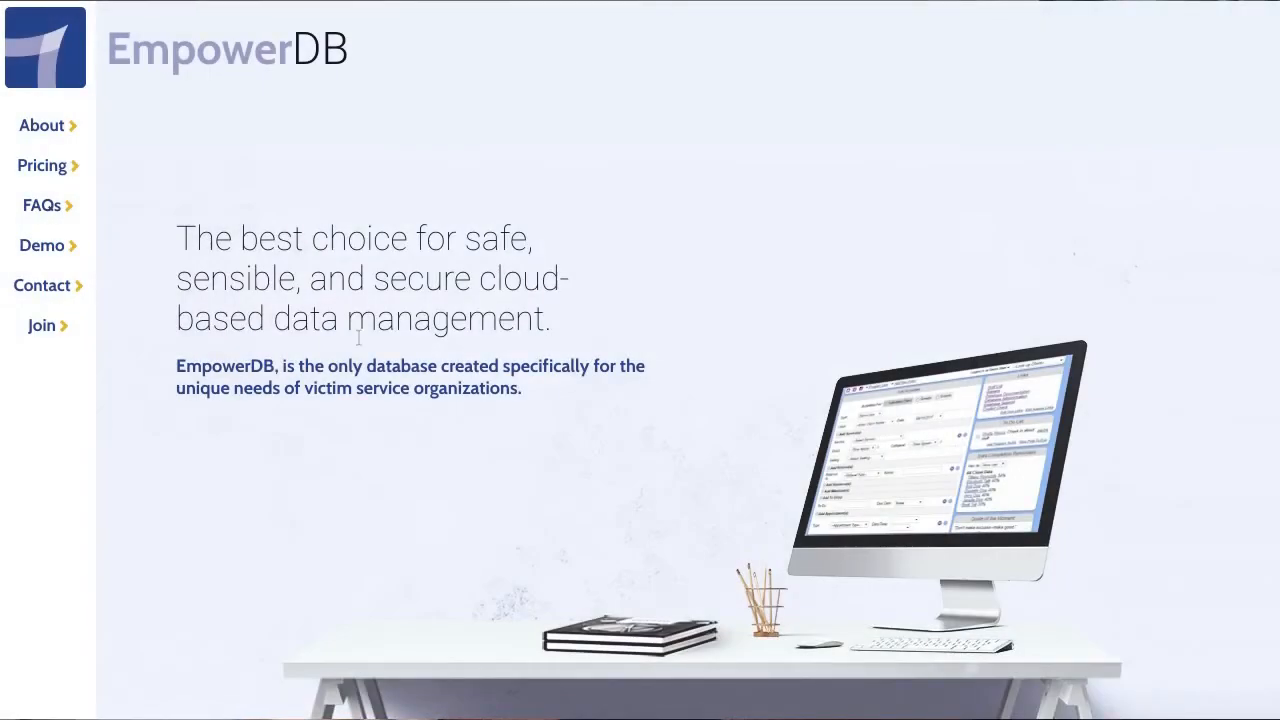
Start a free EmpowerDB sign-up using the VOCA Quarterly Report template.
click(42, 326)
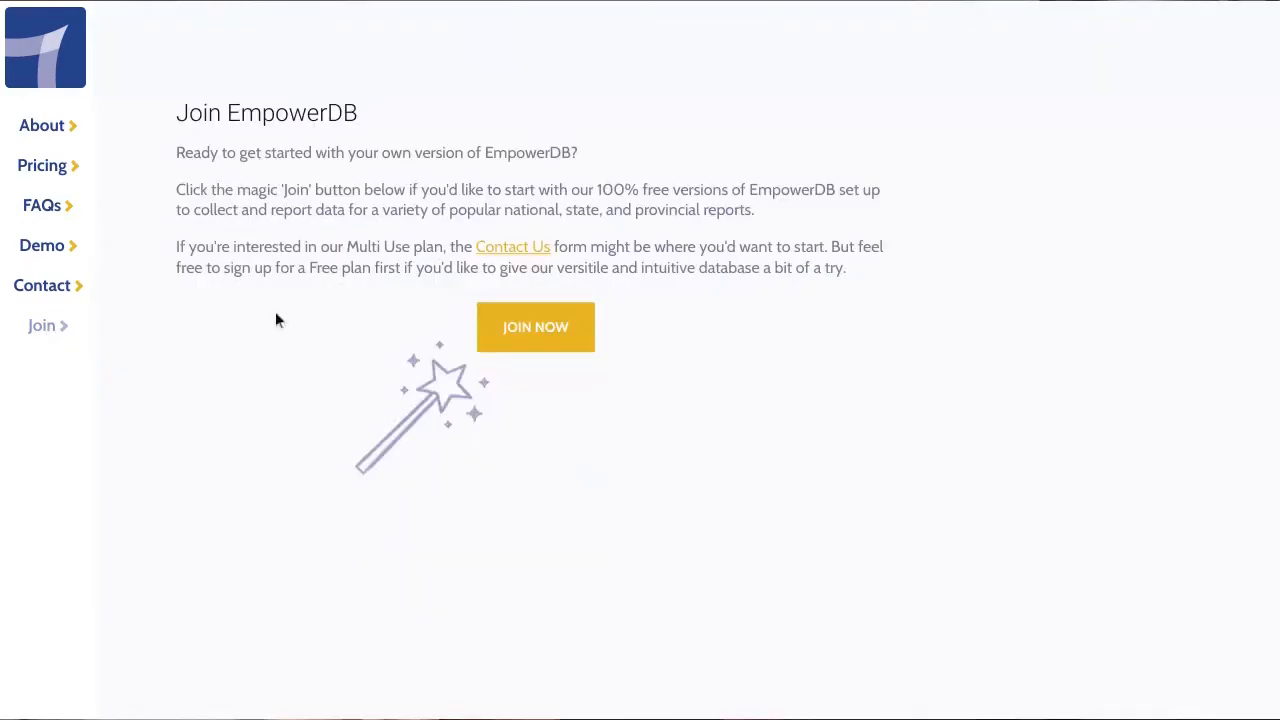
click(530, 340)
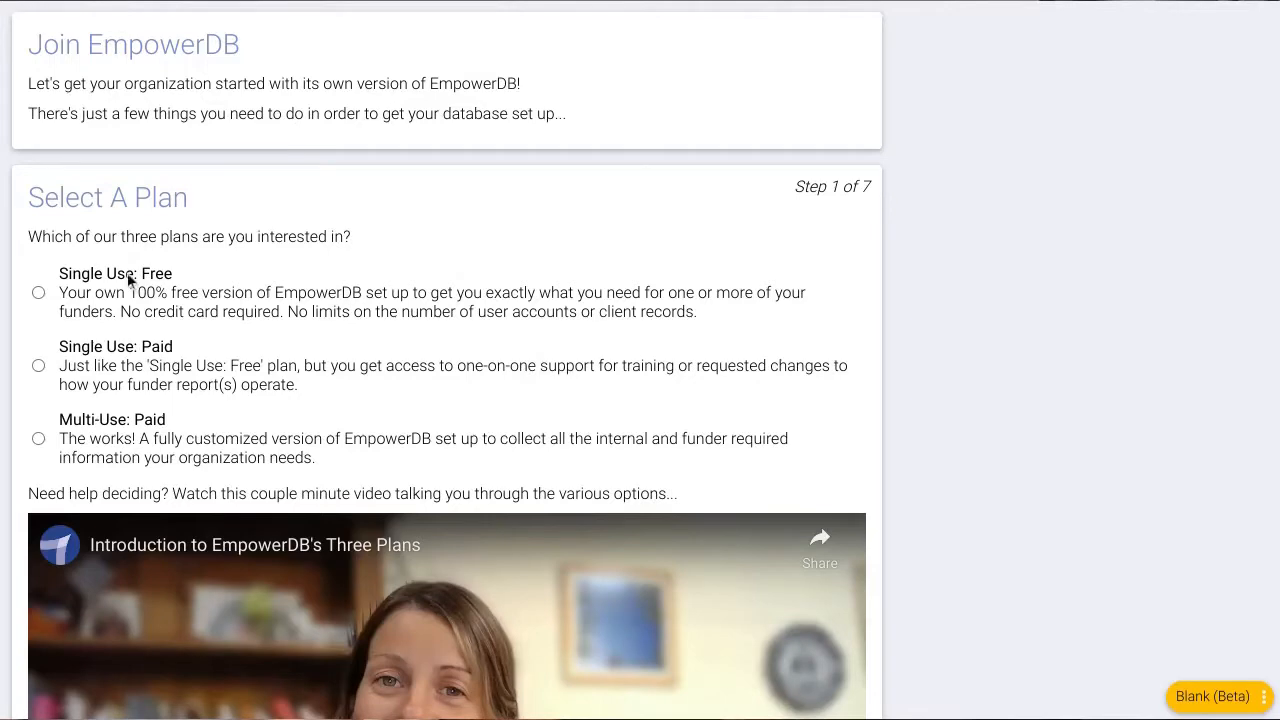
scroll(462, 285, down, 2)
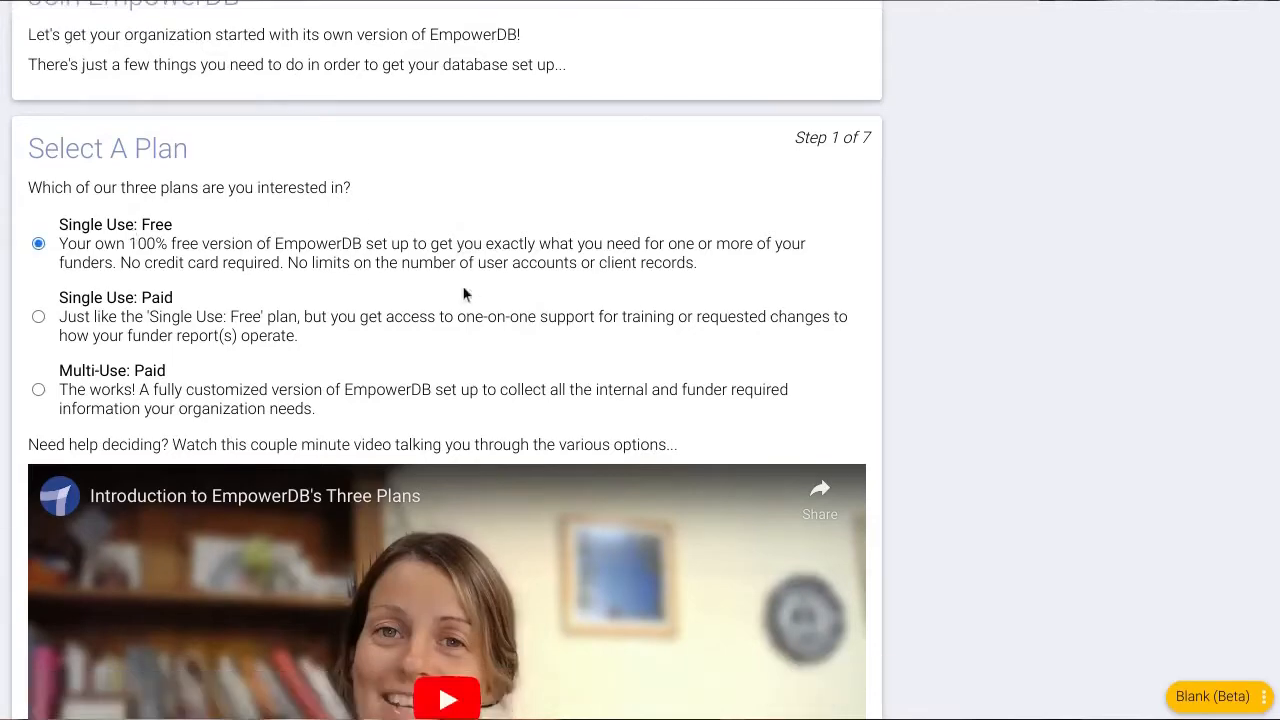
scroll(463, 293, down, 2)
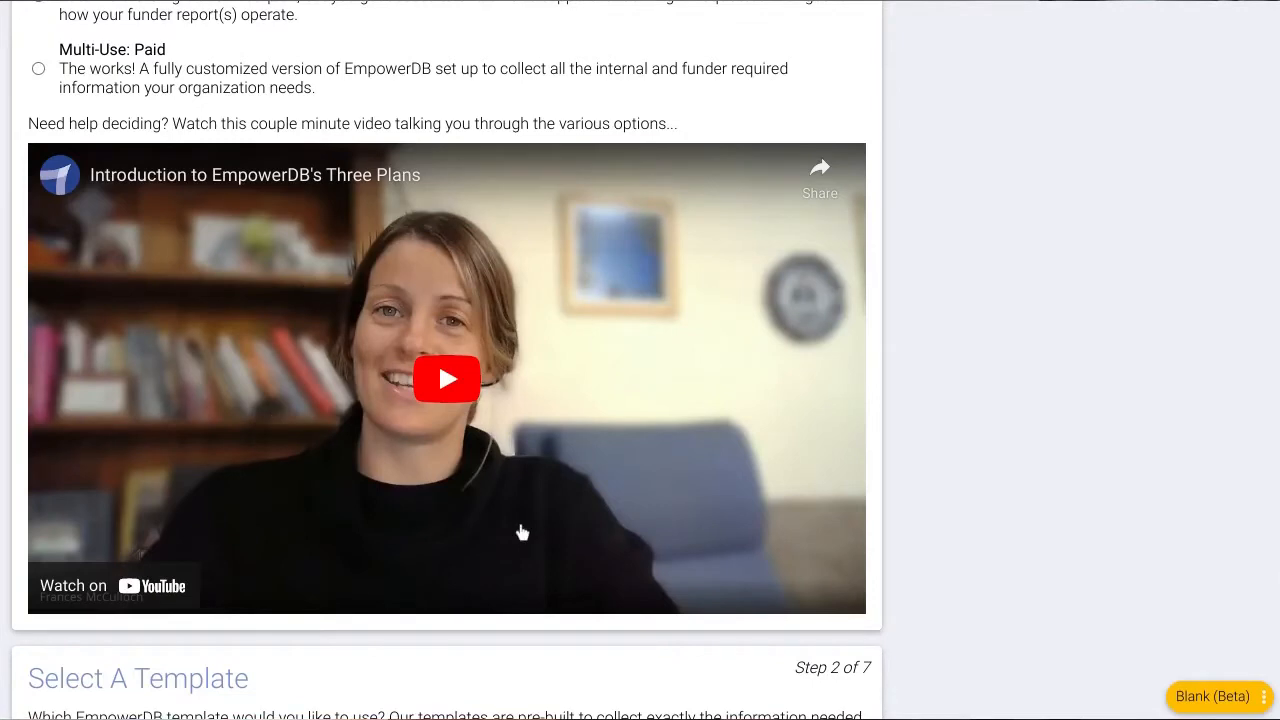
scroll(520, 531, down, 2)
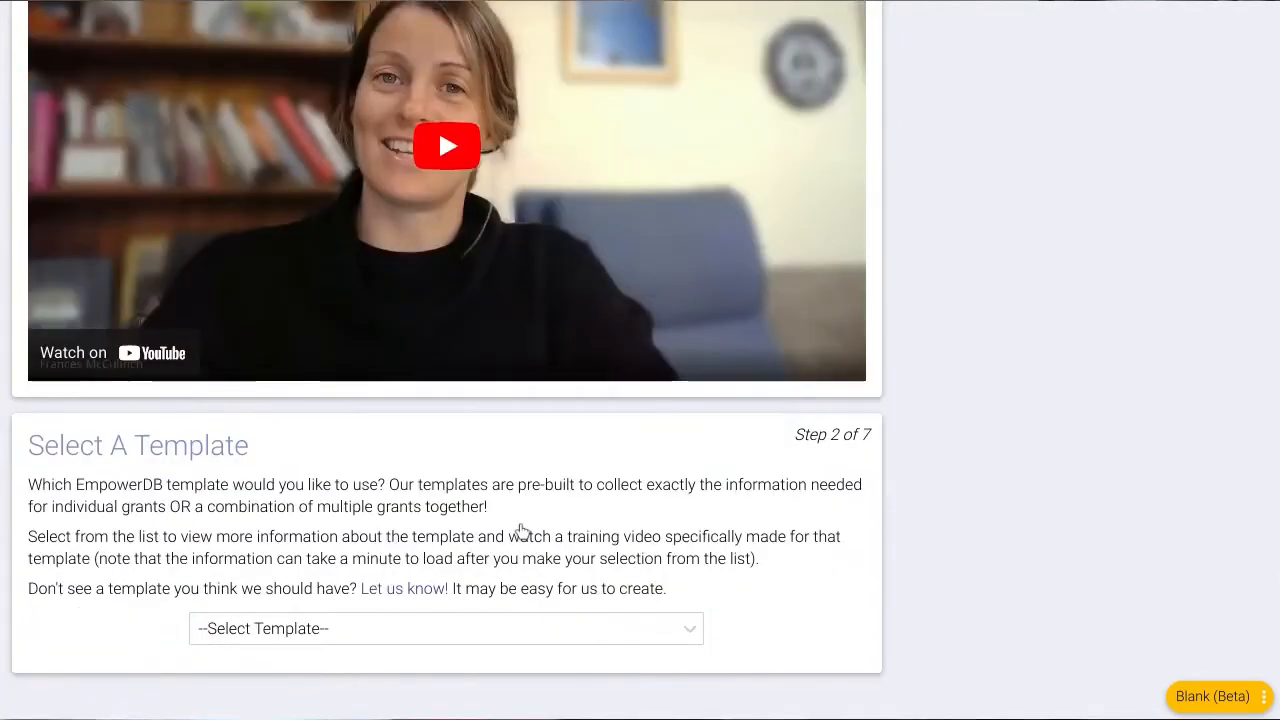
click(494, 630)
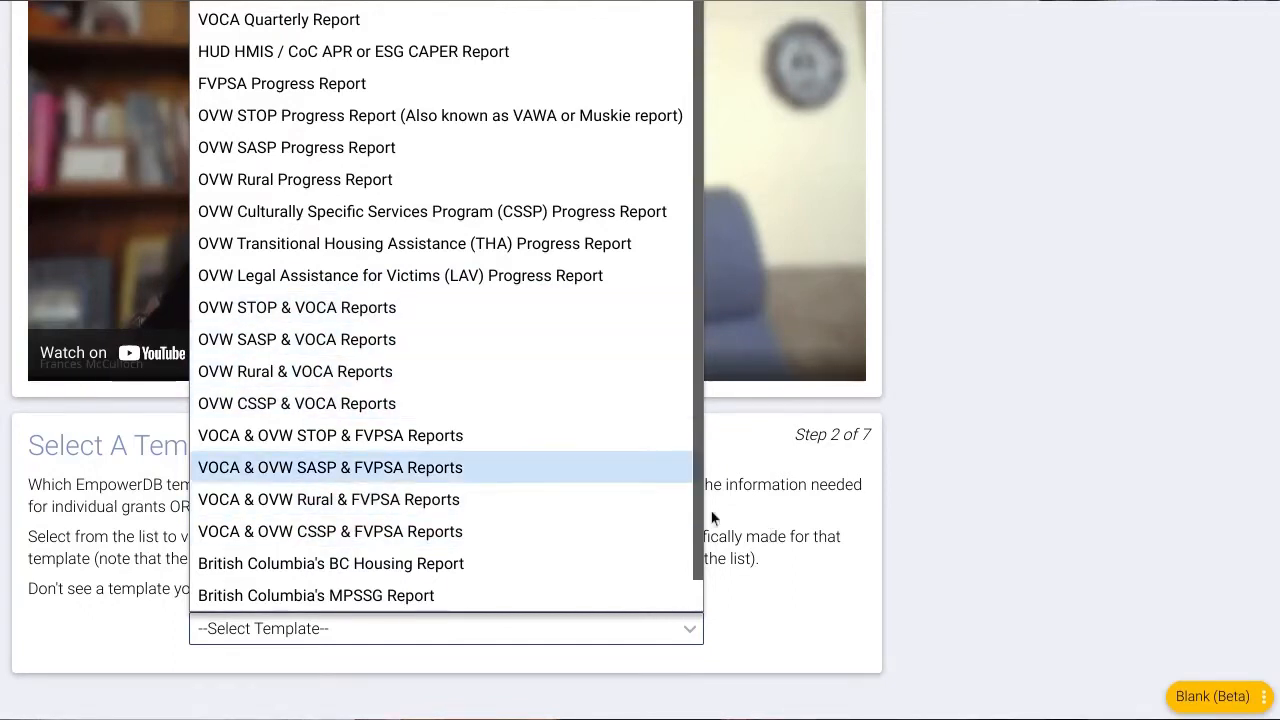
click(320, 20)
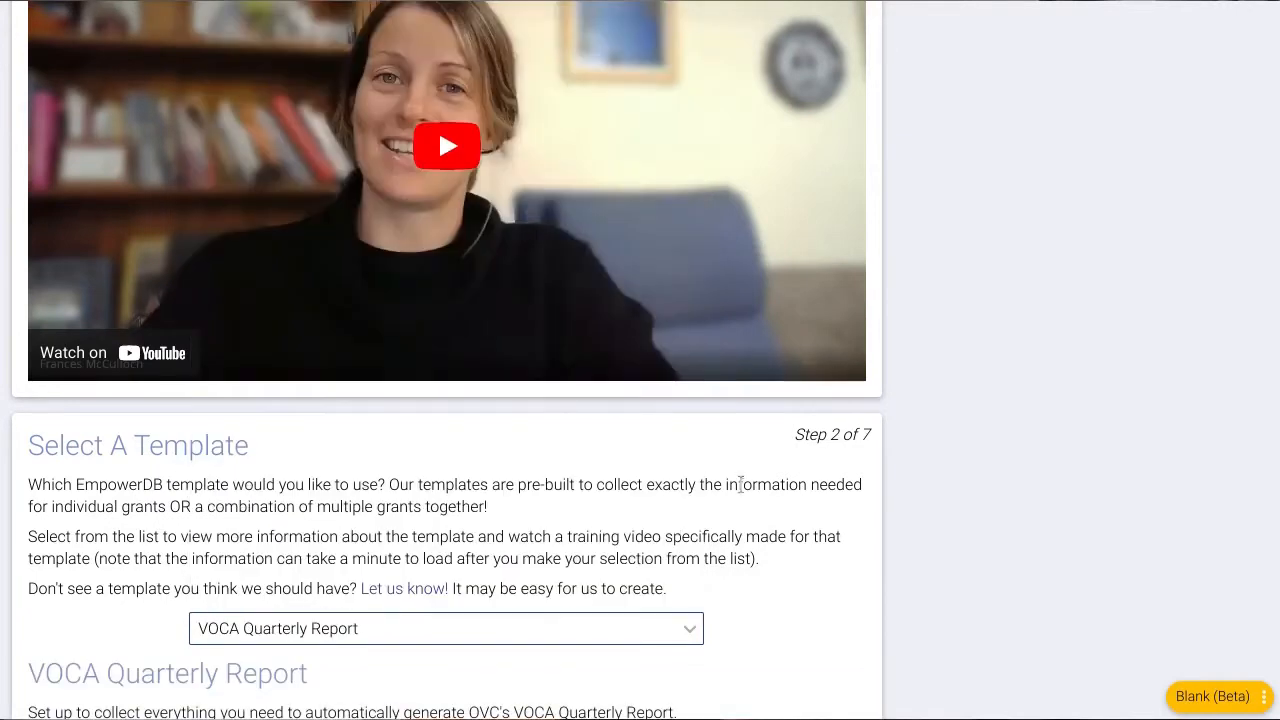
scroll(740, 490, down, 3)
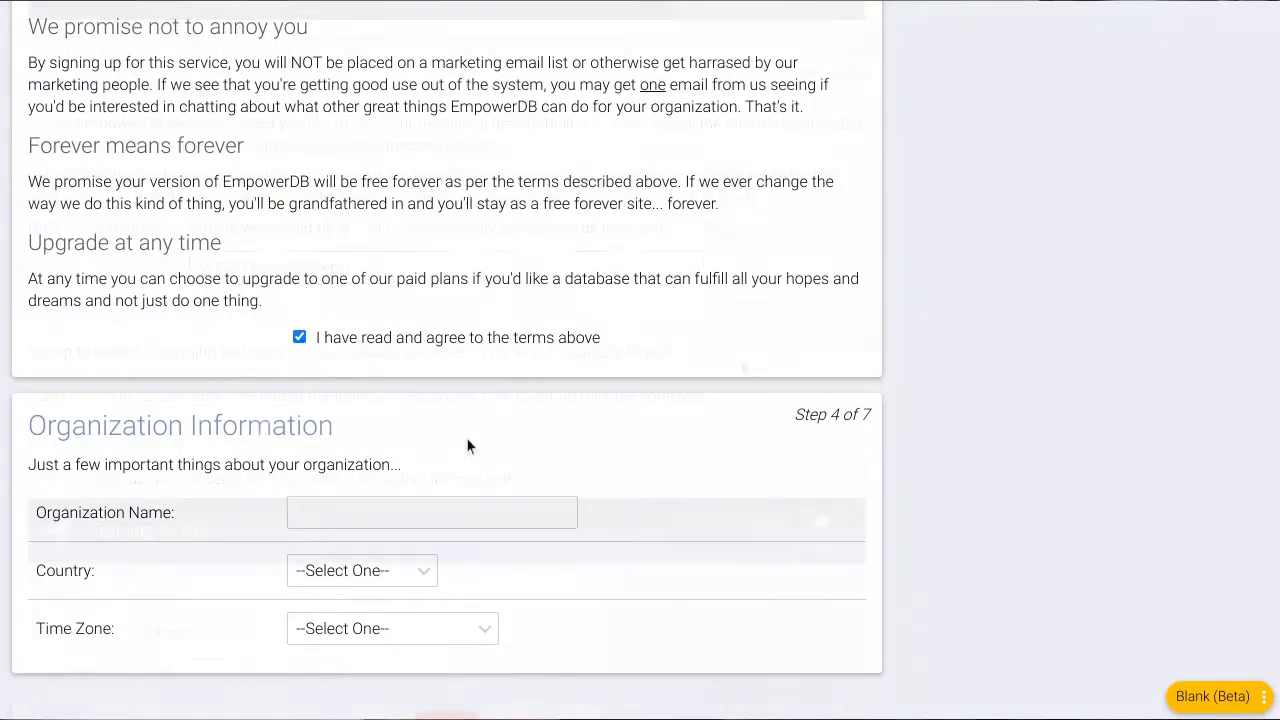
Enter organization 'A New Place' in the United States and create the database.
click(467, 517)
text(A N)
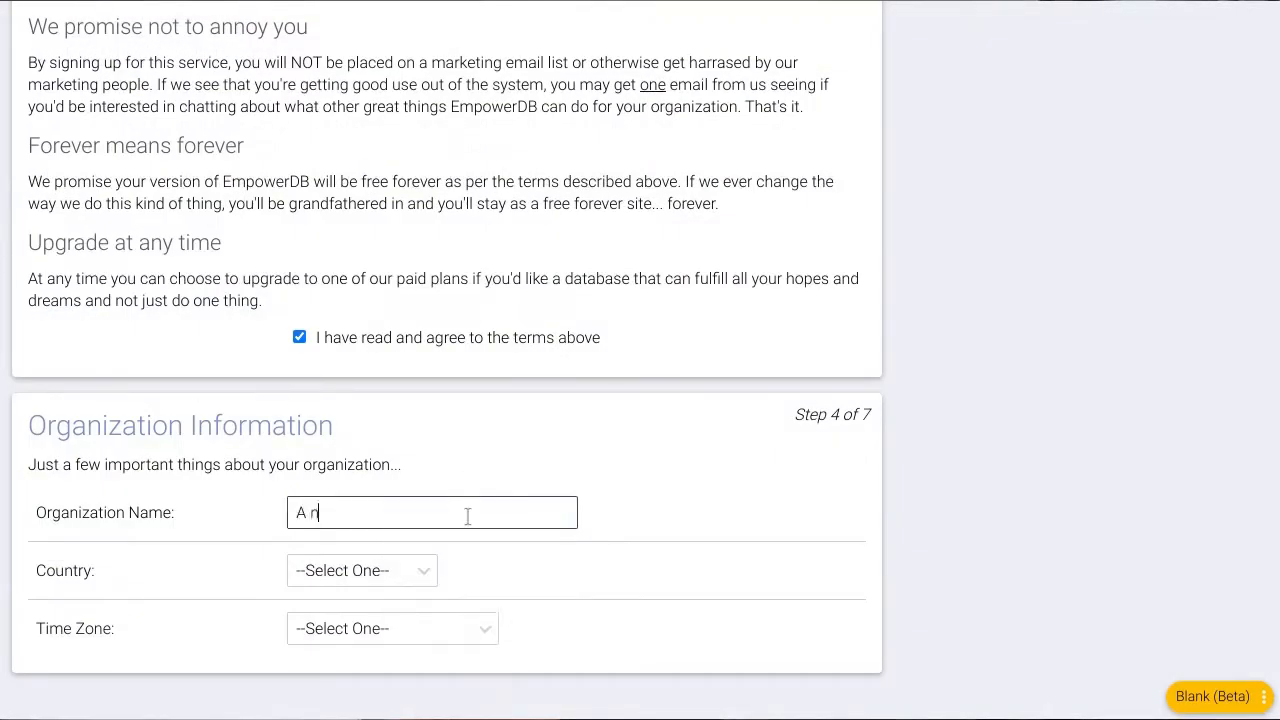
key(BackSpace)
text(New Place)
click(316, 570)
click(331, 637)
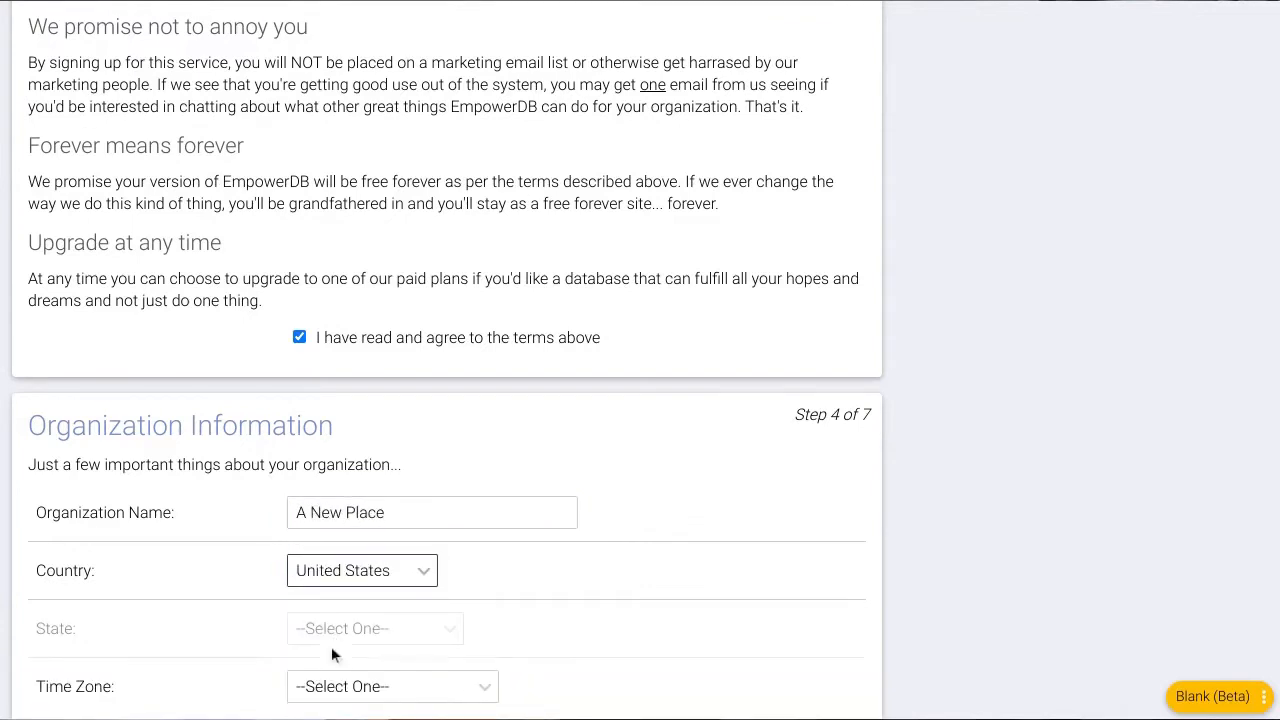
click(337, 638)
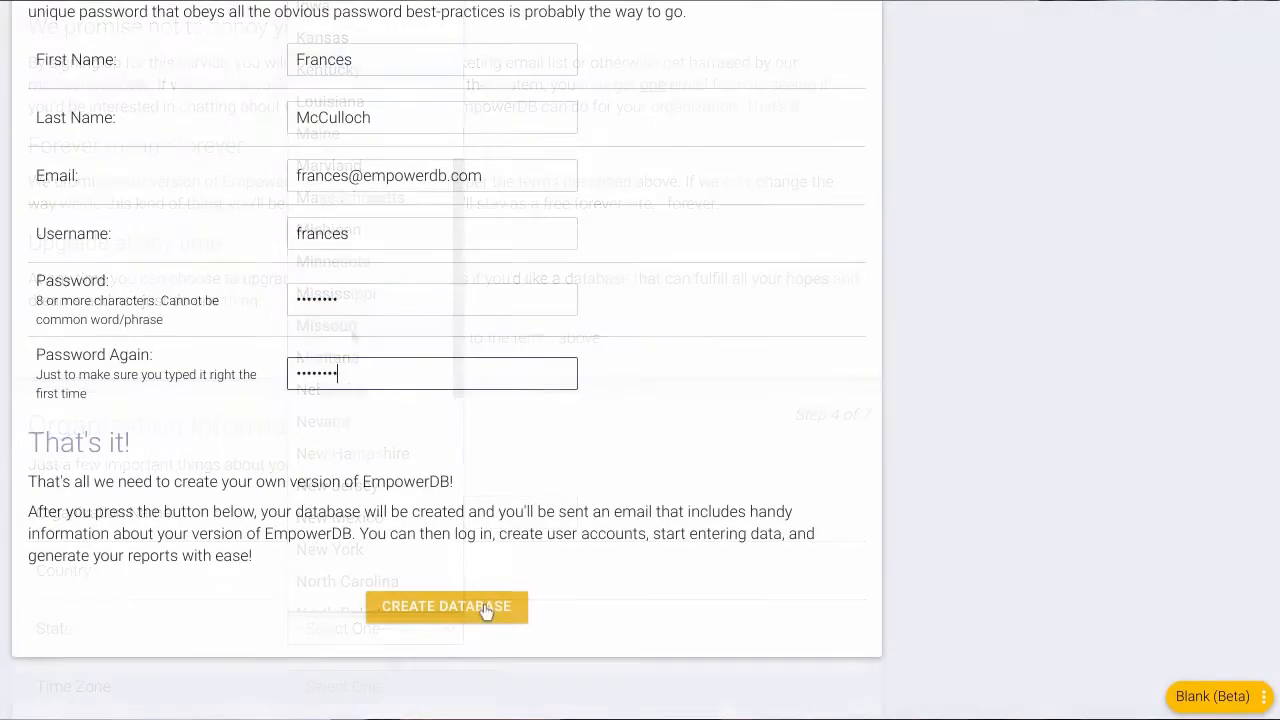
click(487, 612)
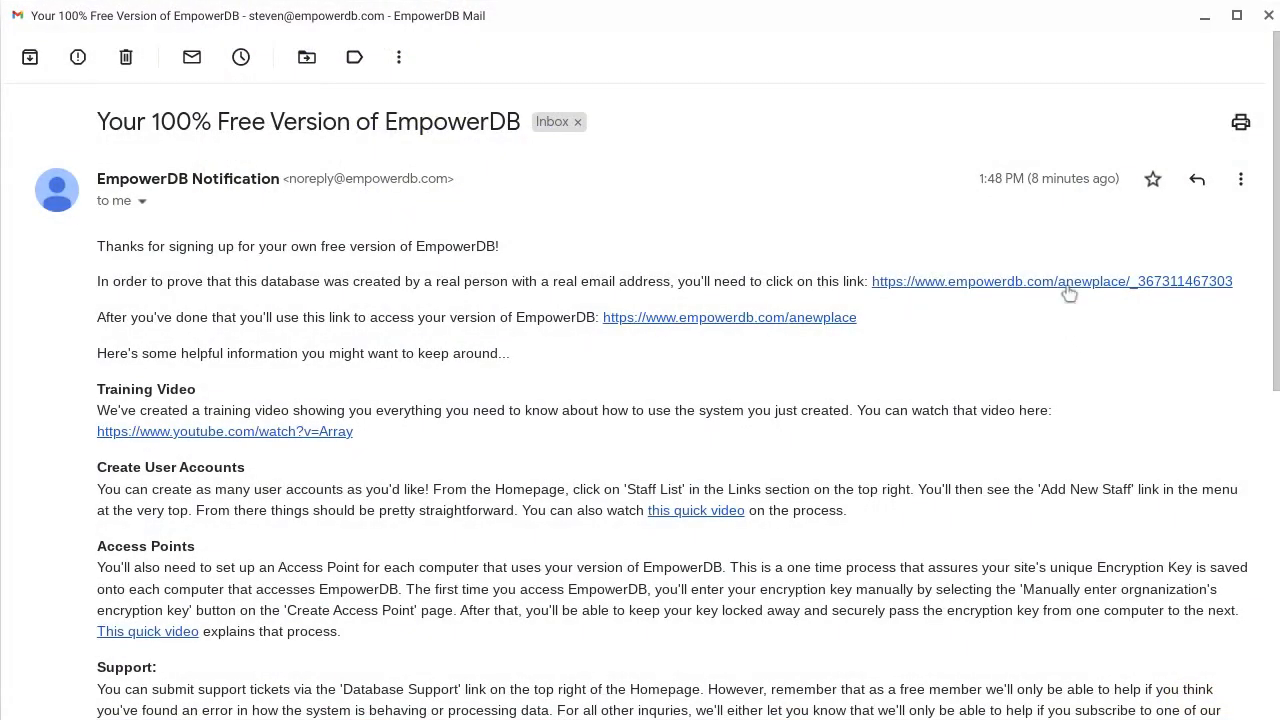
Follow the verification link in the 'Your 100% Free Version of EmpowerDB' email.
click(1066, 283)
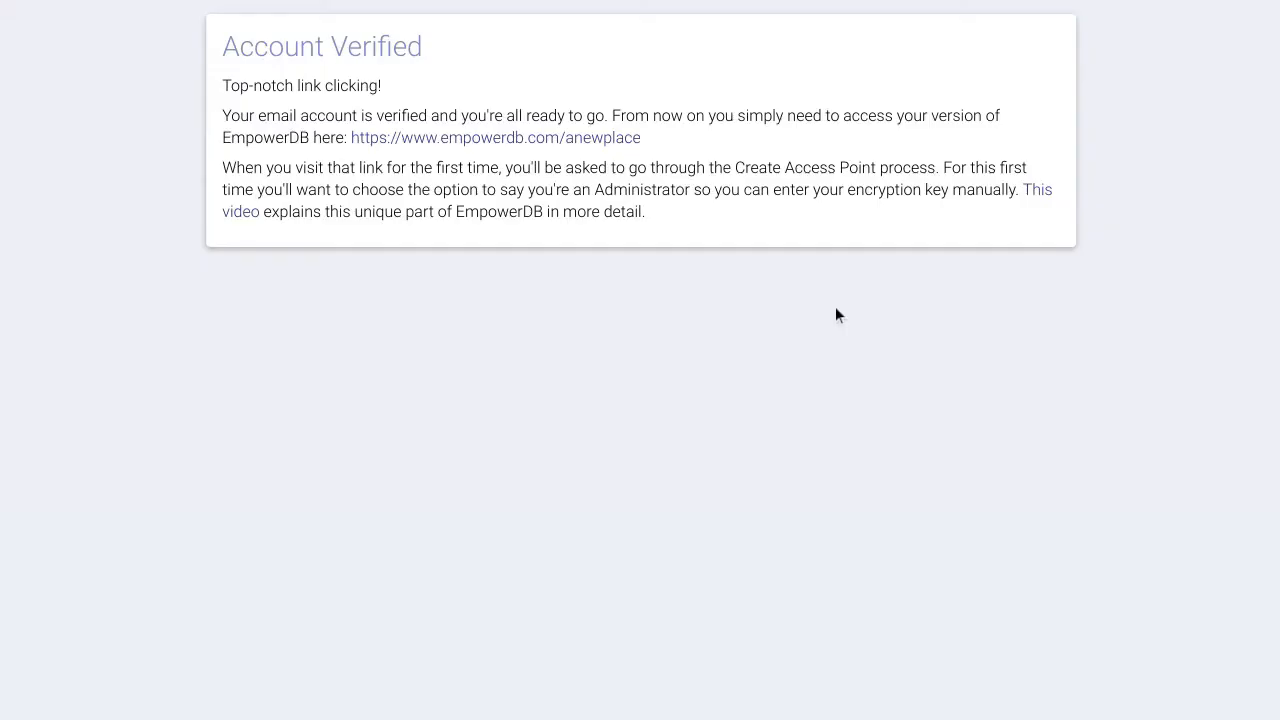
Open the anewplace database and approve this device by manually entering the encryption key.
click(588, 141)
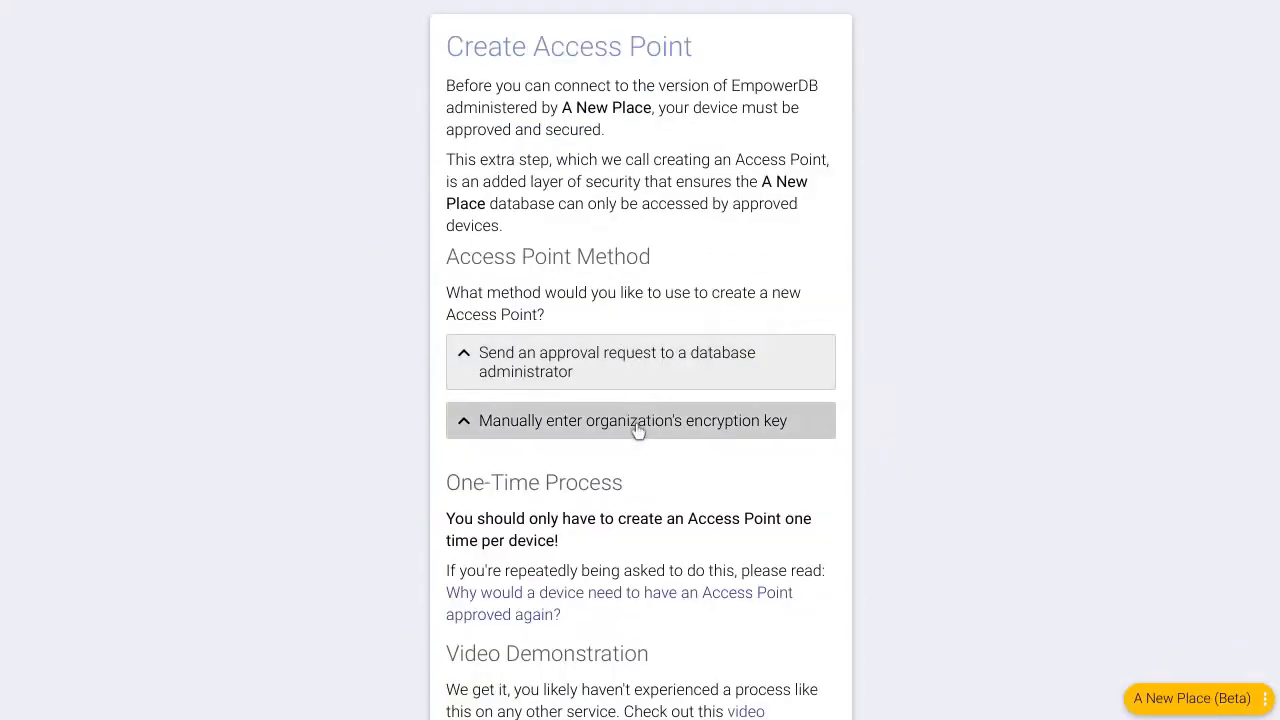
click(635, 428)
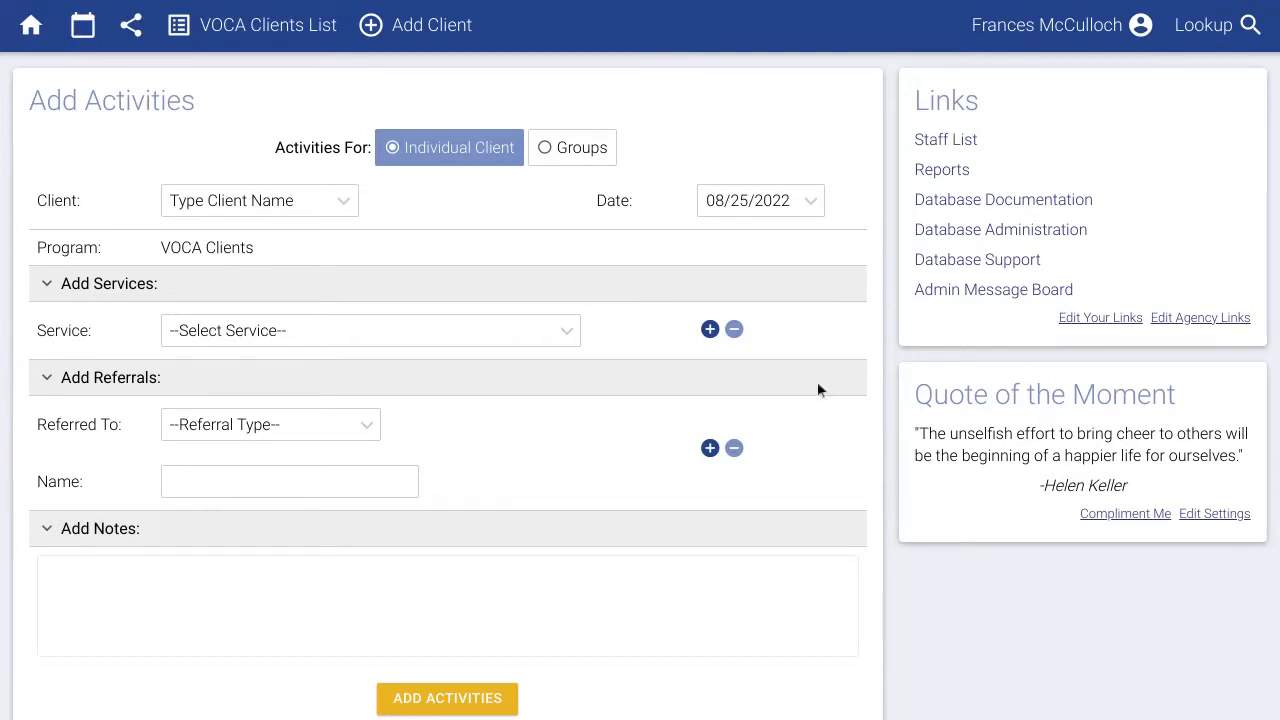
Add a new staff member with Standard User permission, then return to the homepage.
click(925, 142)
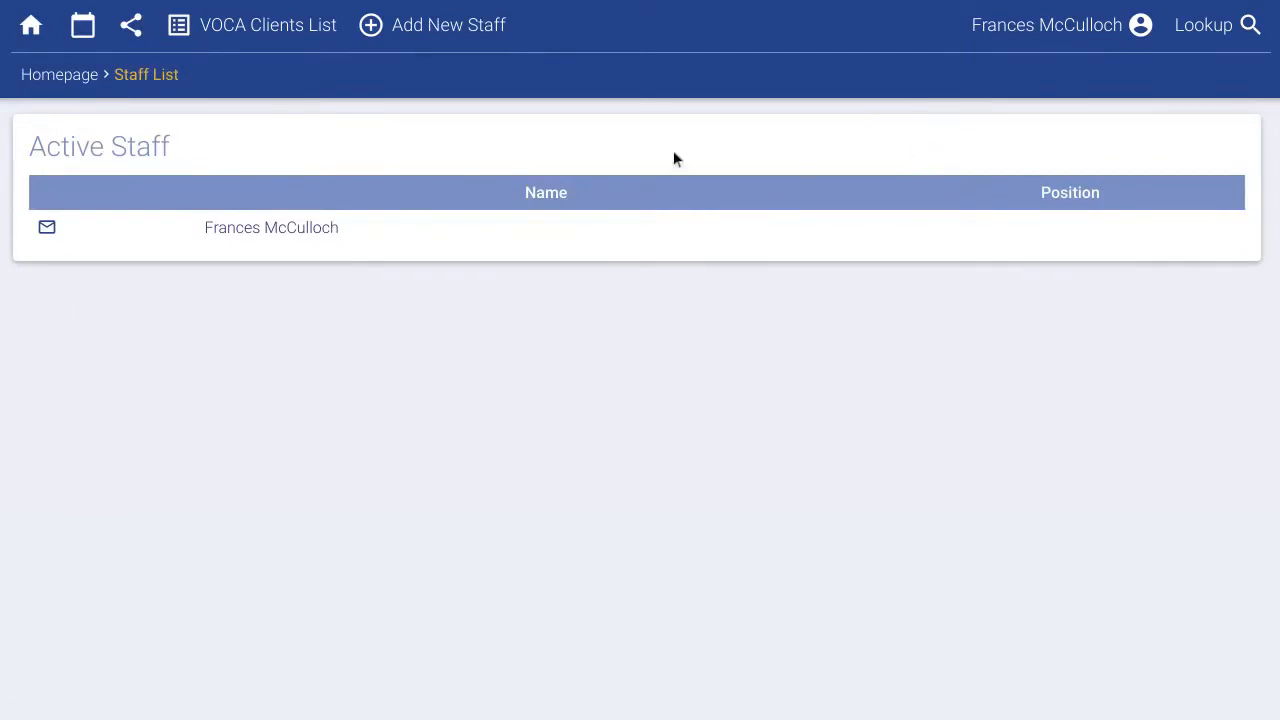
click(454, 26)
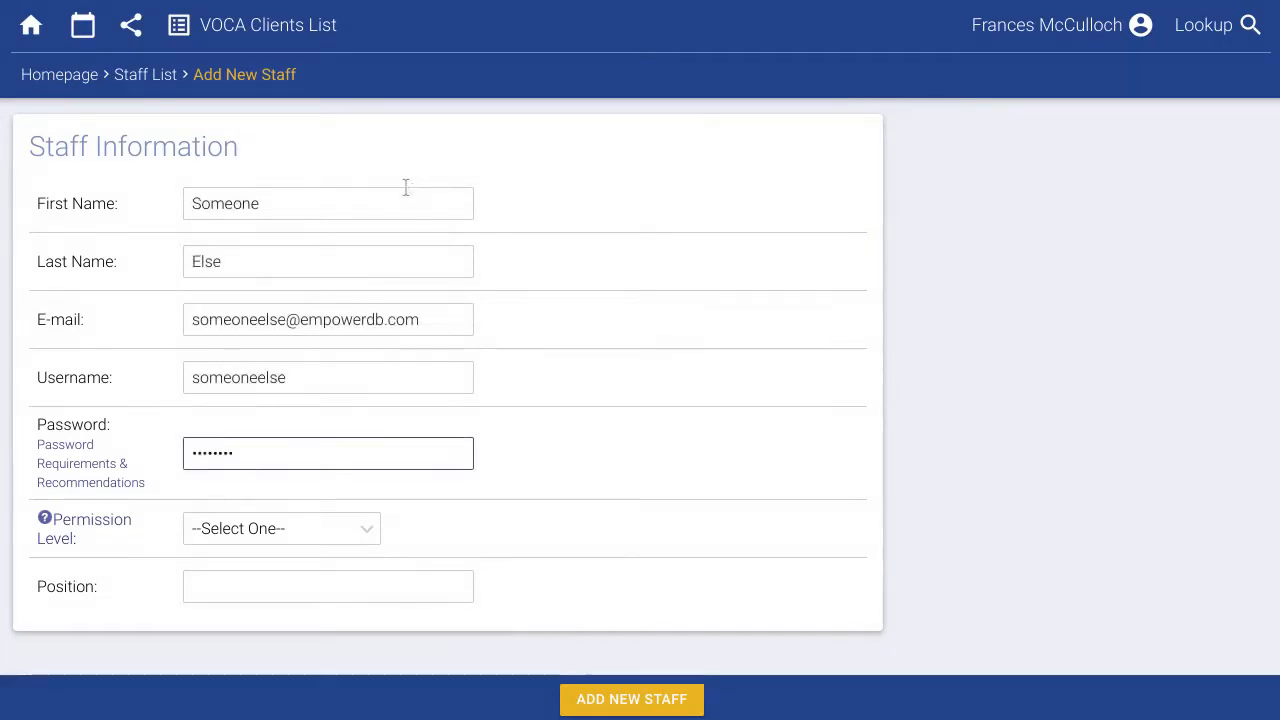
click(313, 528)
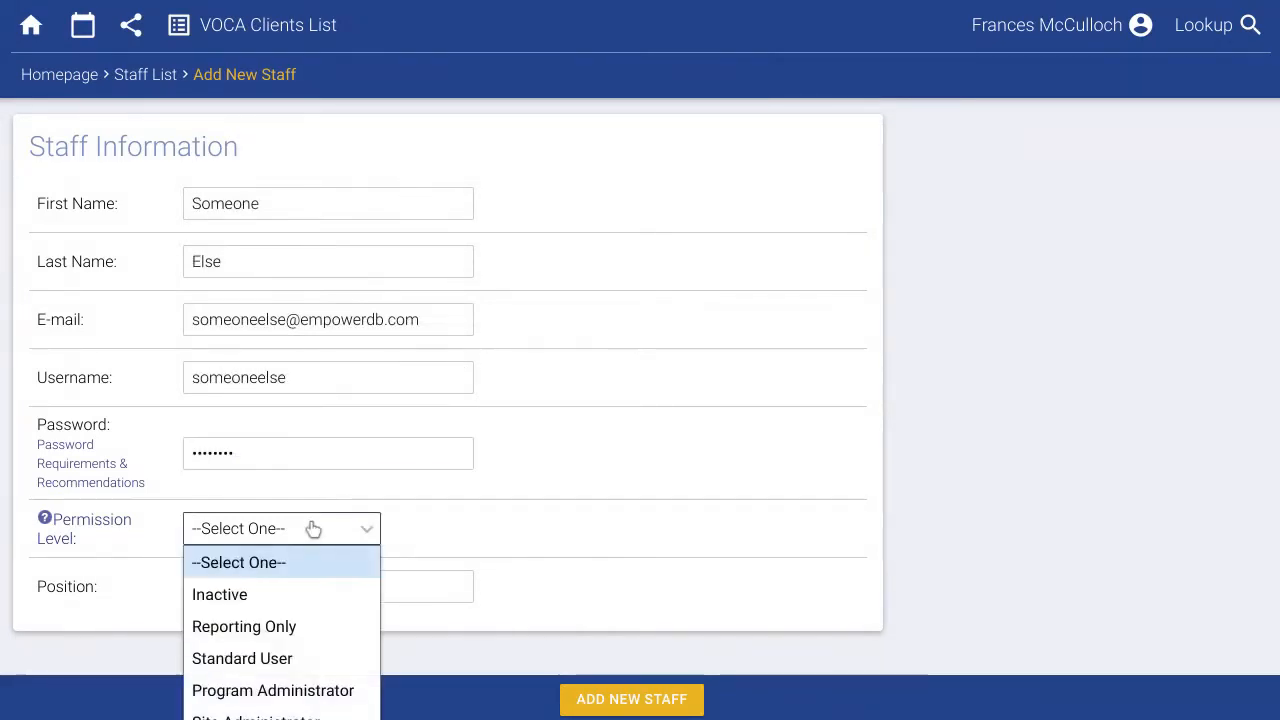
click(275, 658)
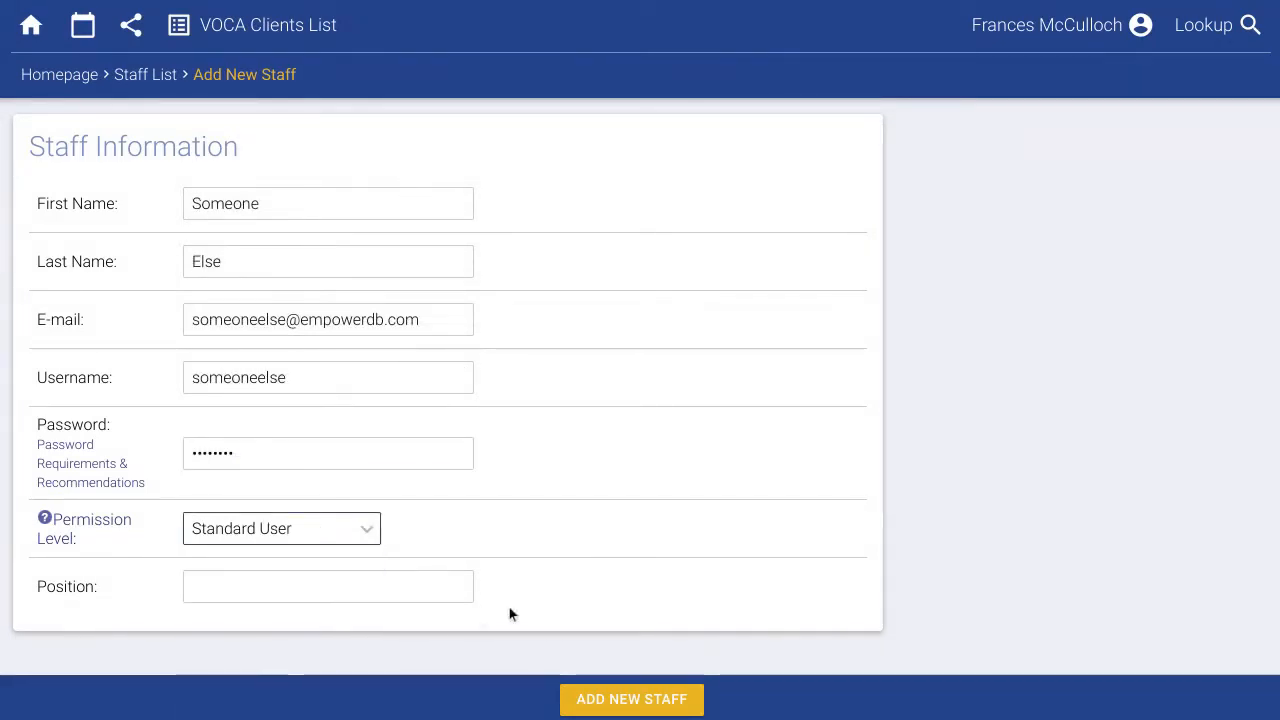
click(627, 697)
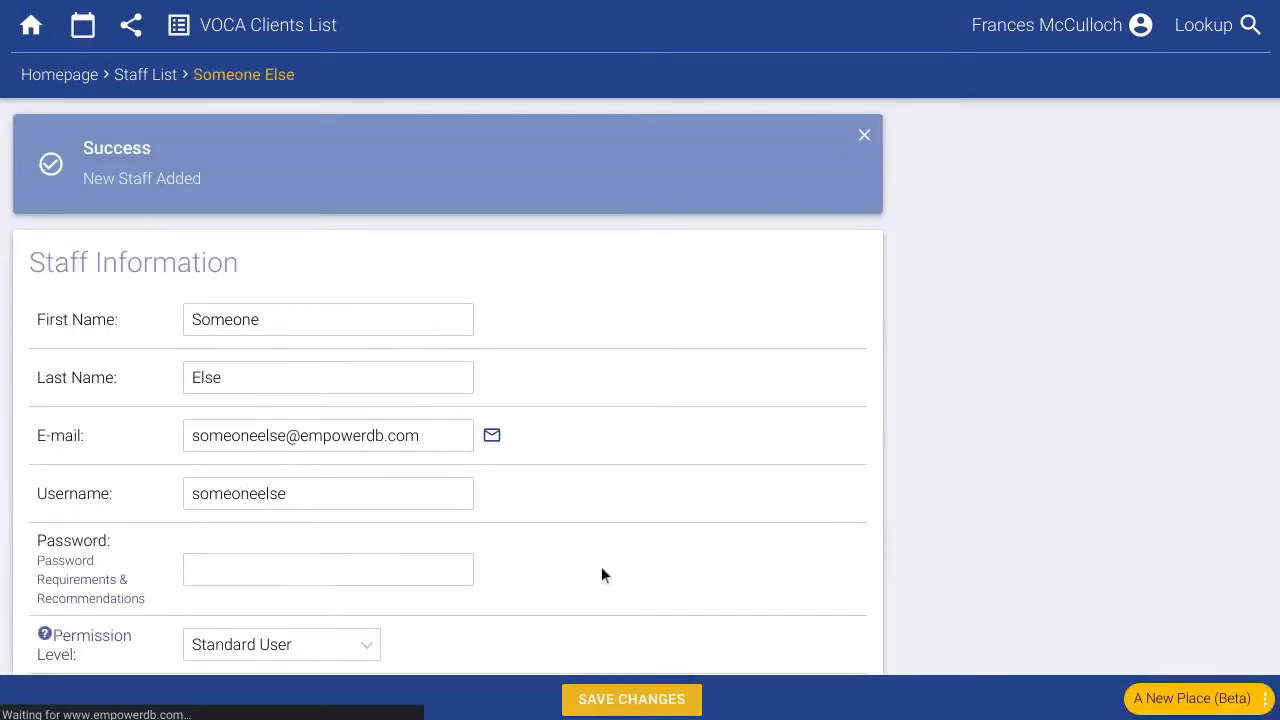
click(145, 76)
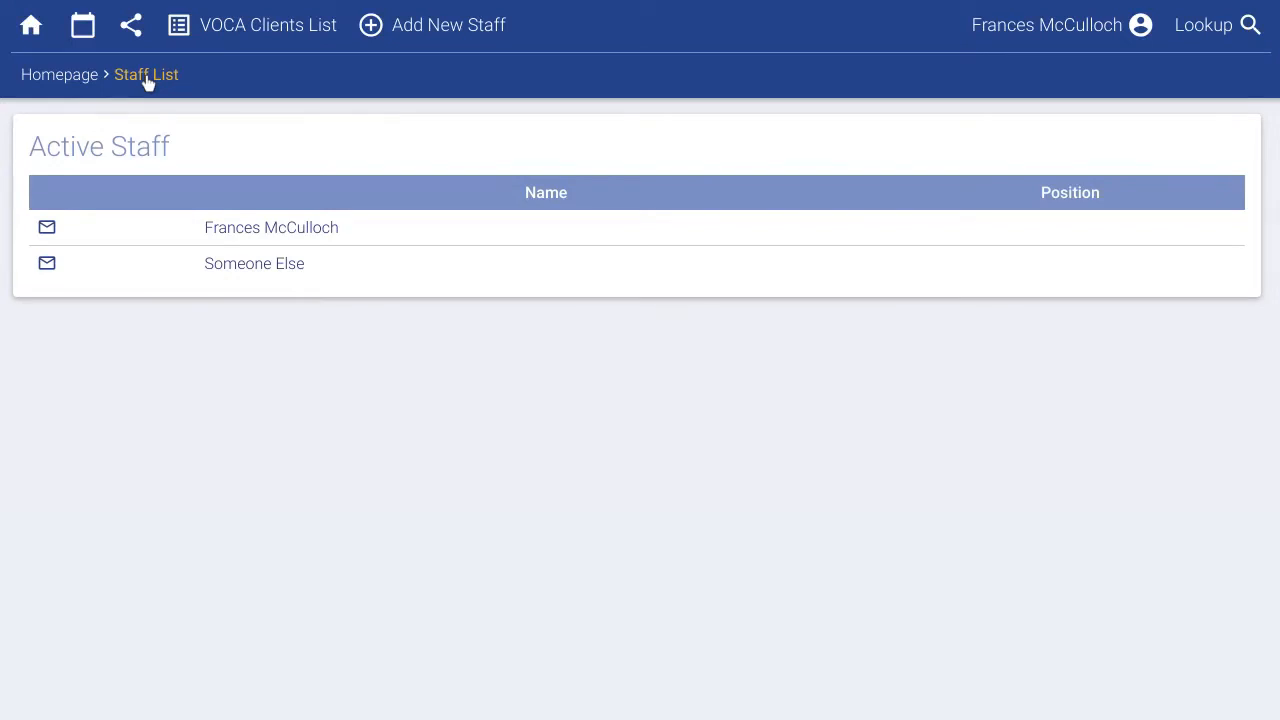
click(89, 83)
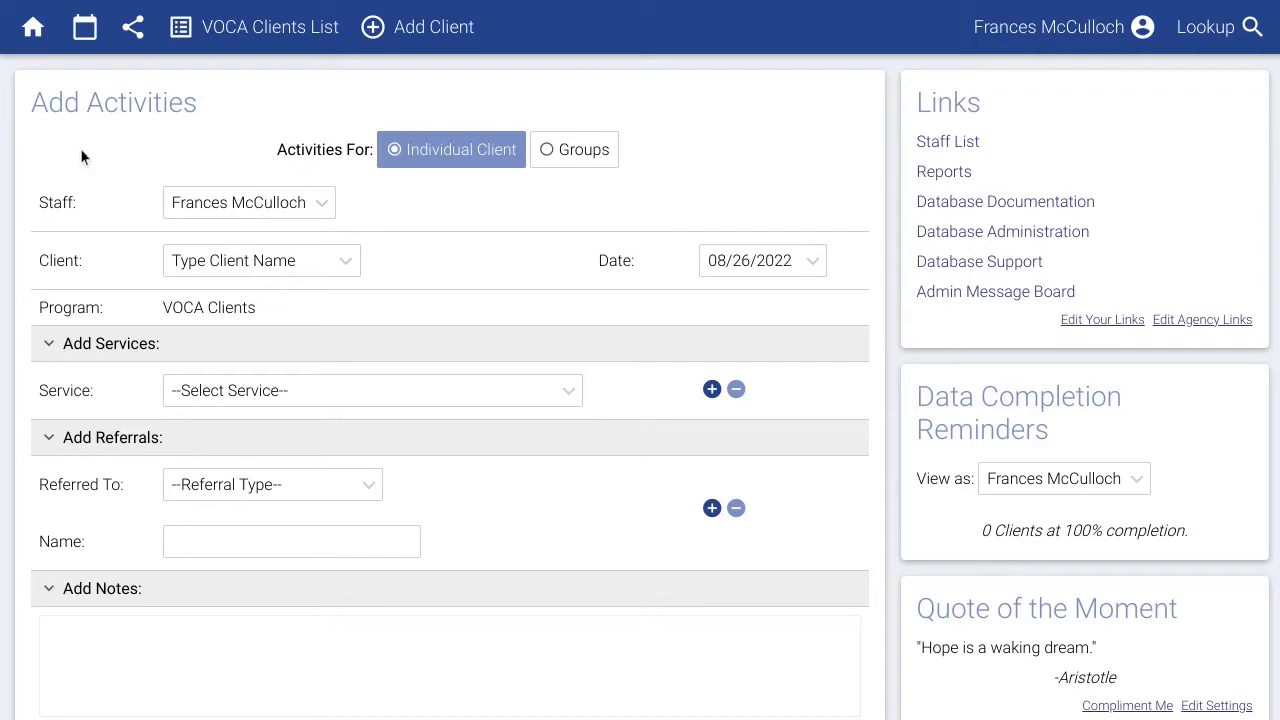
Select the client from recent clients and set the activity date to 08/25/2022.
click(251, 262)
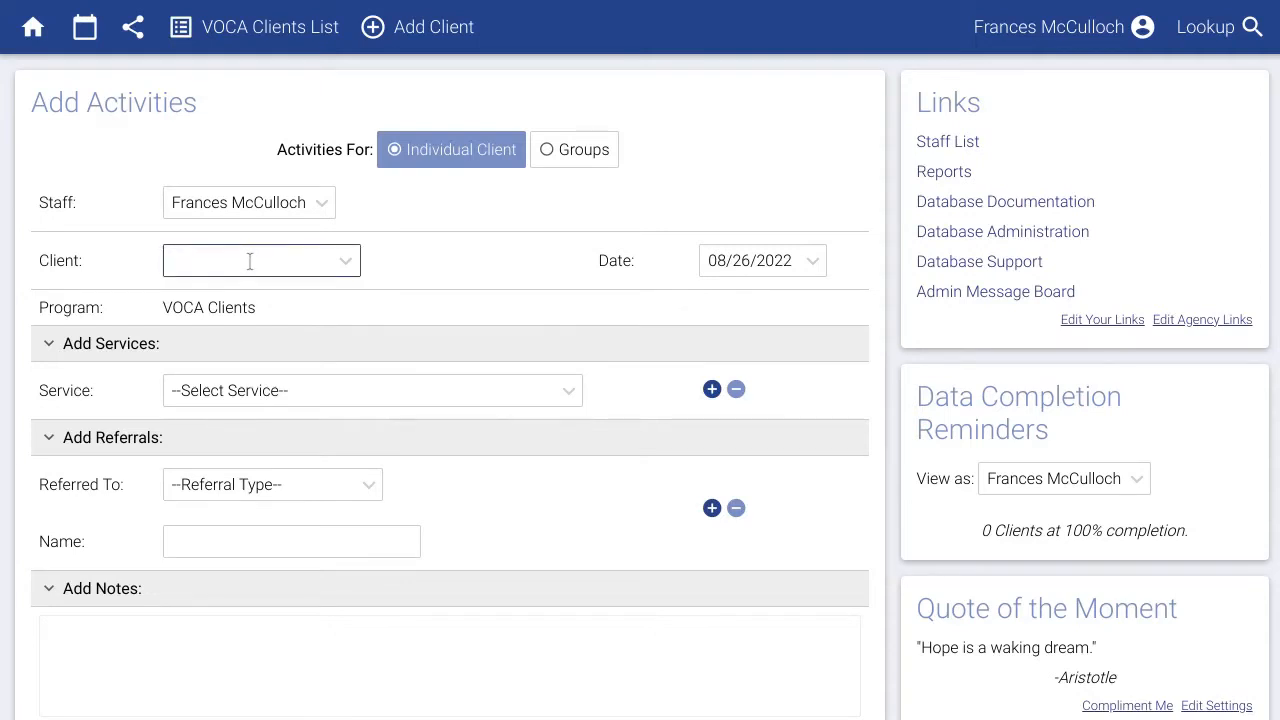
text(sand)
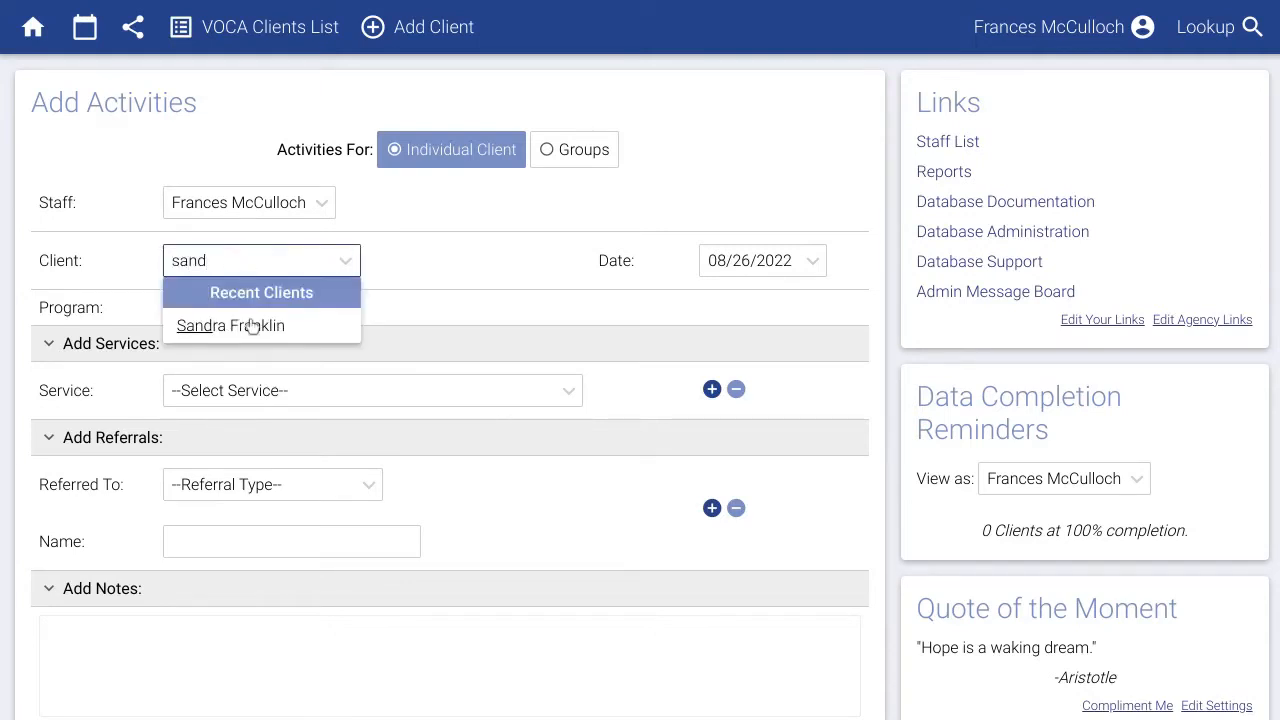
click(252, 329)
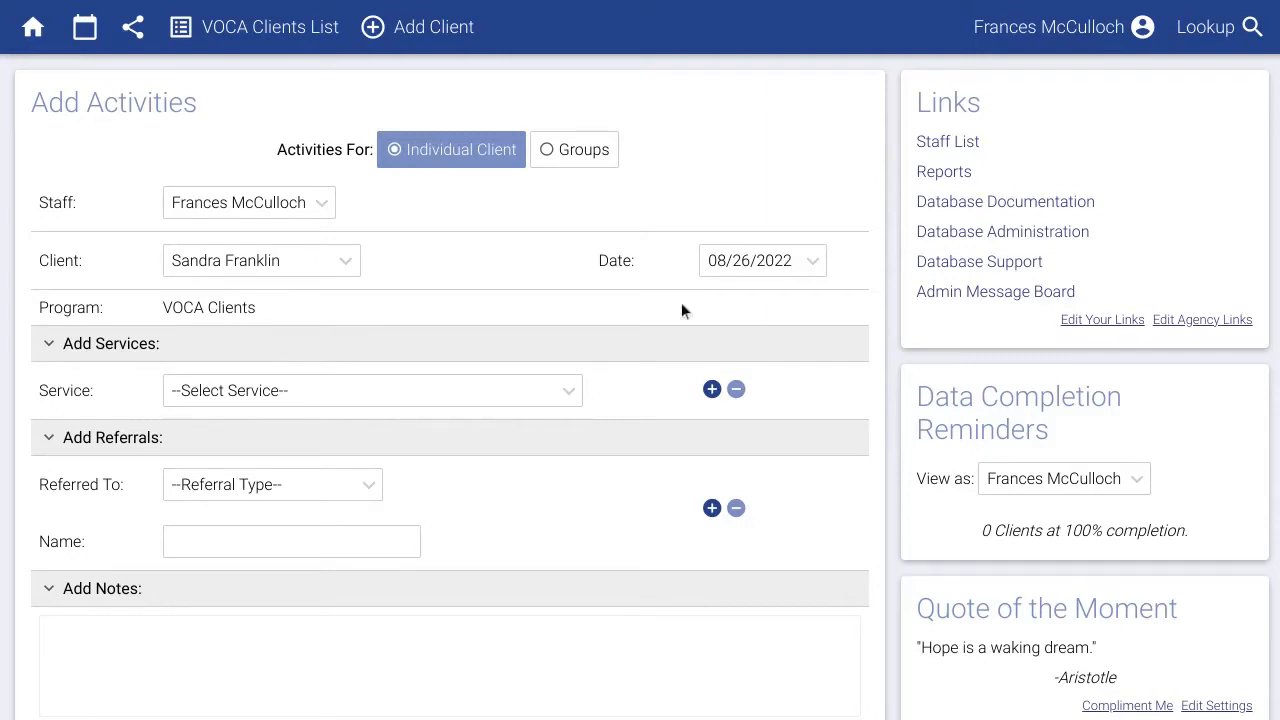
click(766, 262)
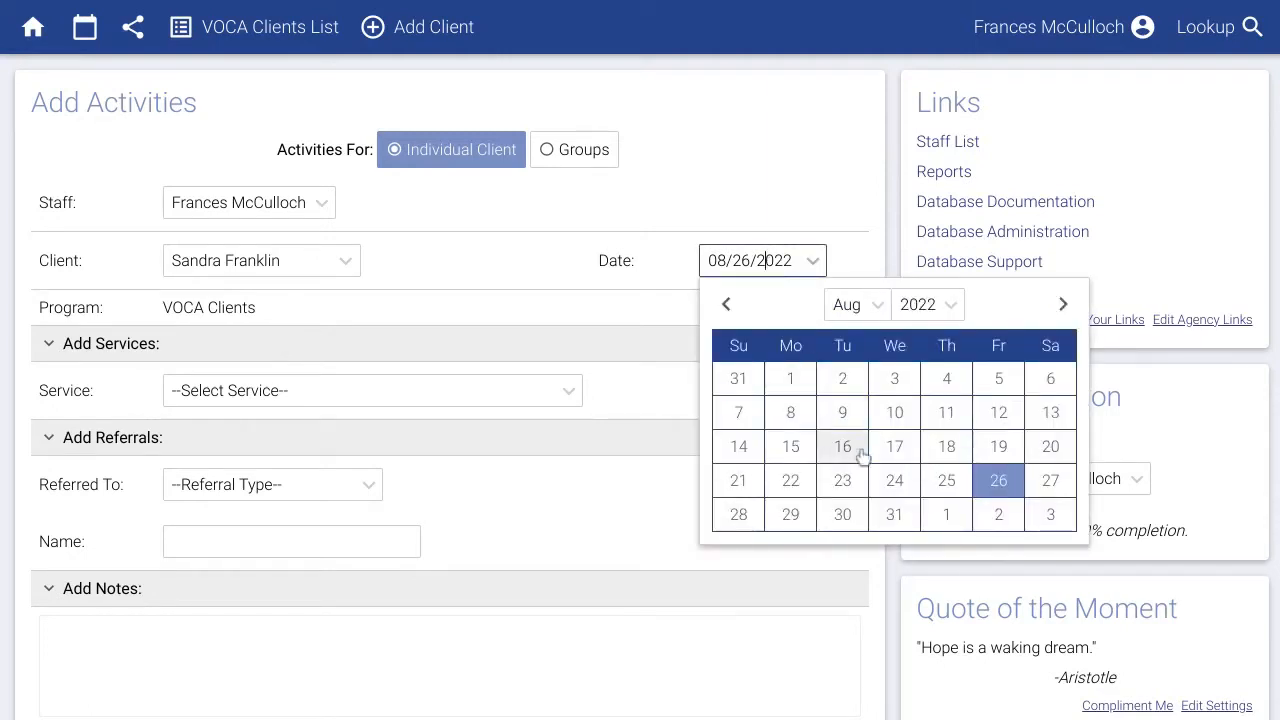
click(946, 482)
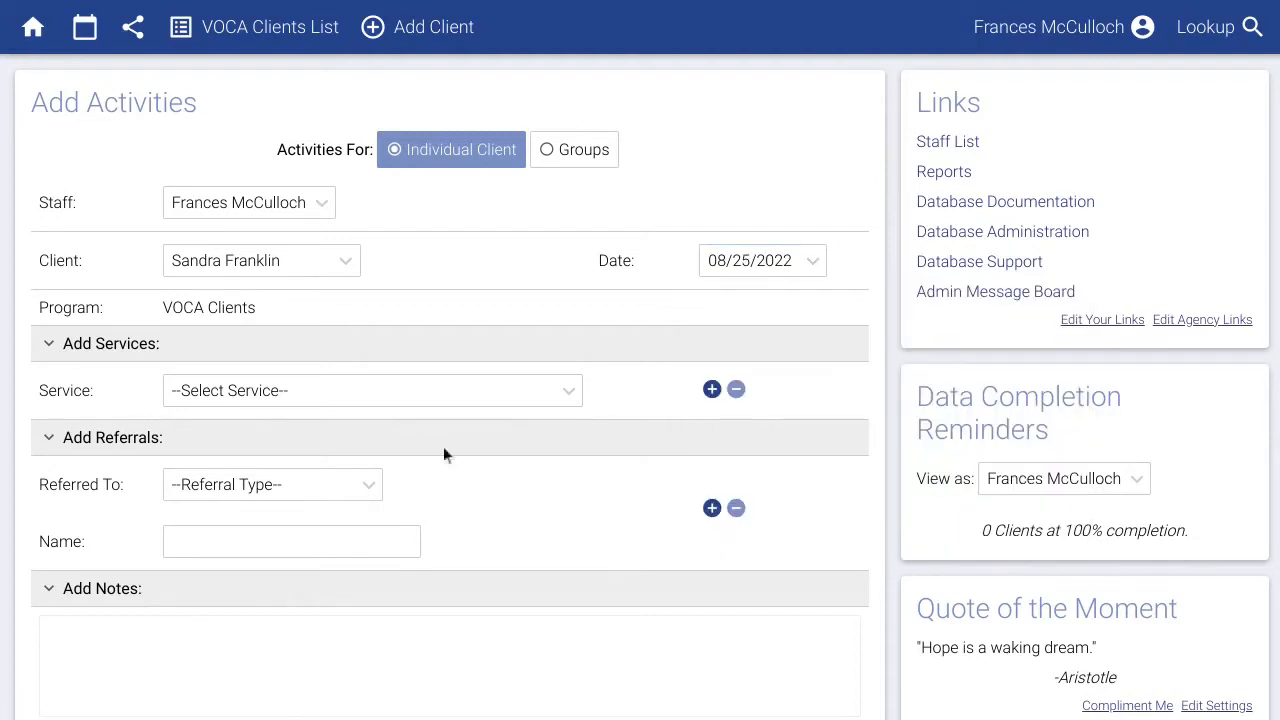
Add services Individual Counseling and Information on Victim Rights.
click(356, 400)
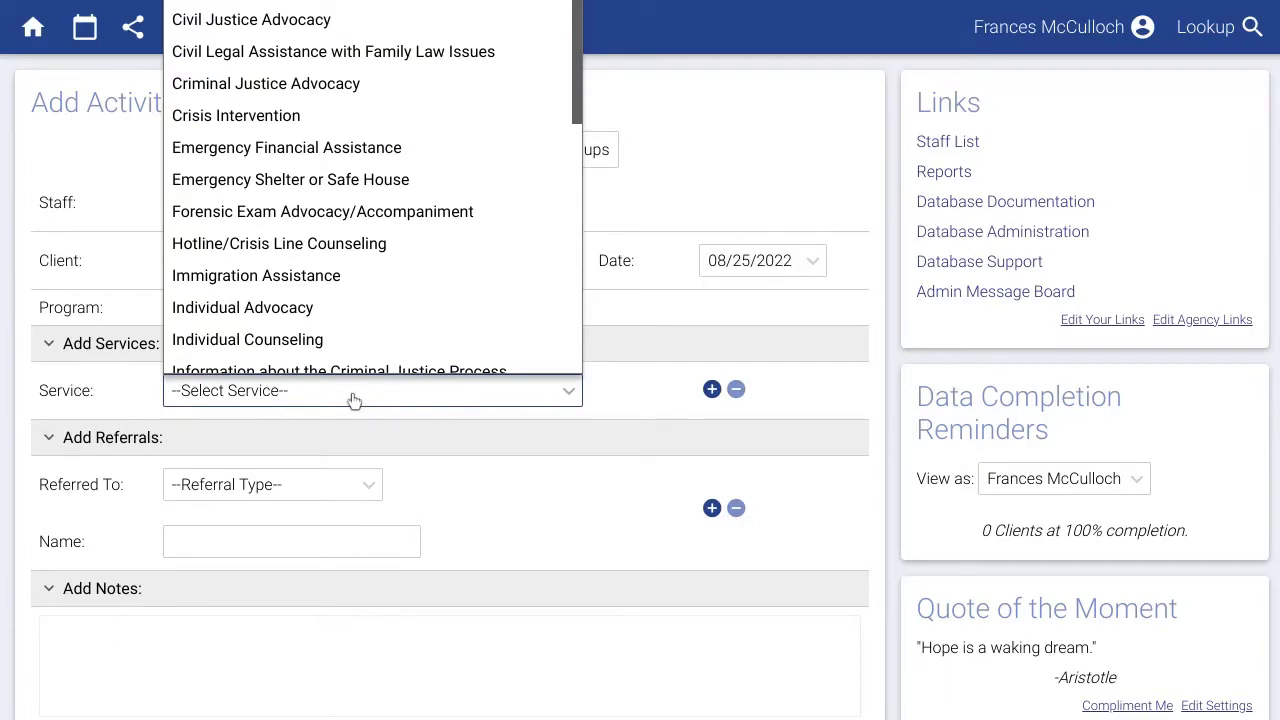
scroll(323, 366, down, 1)
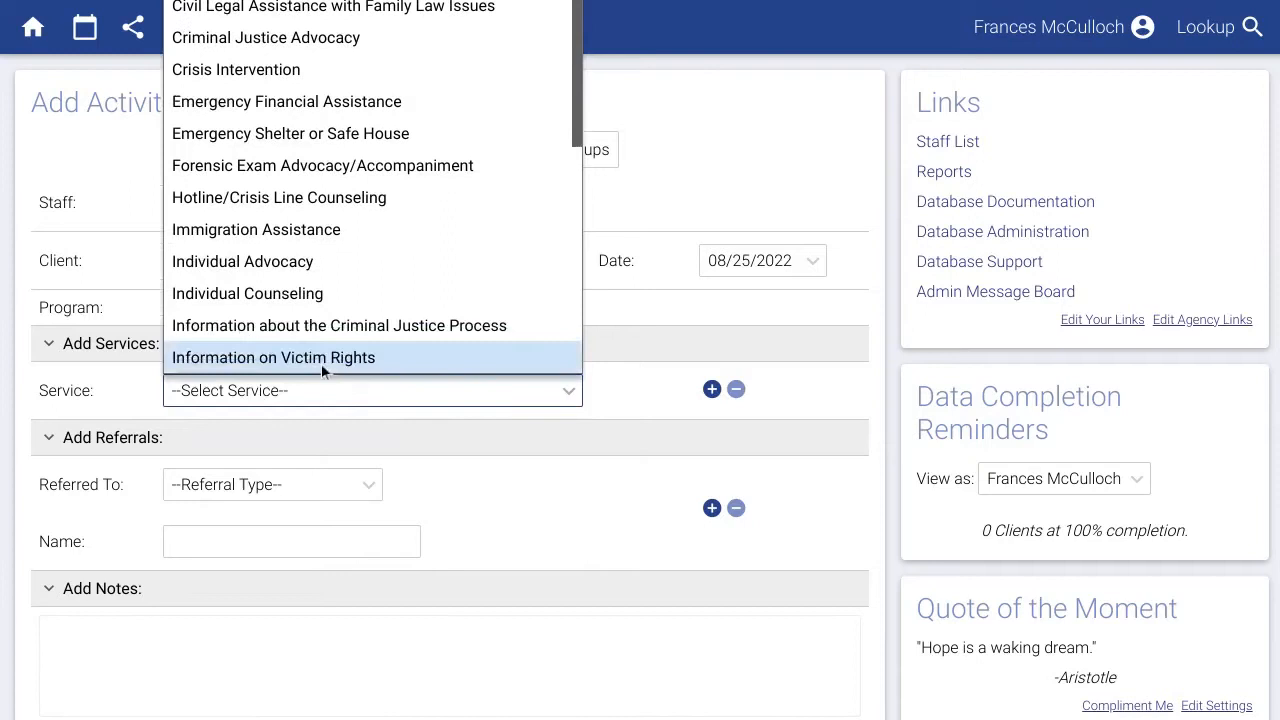
click(301, 296)
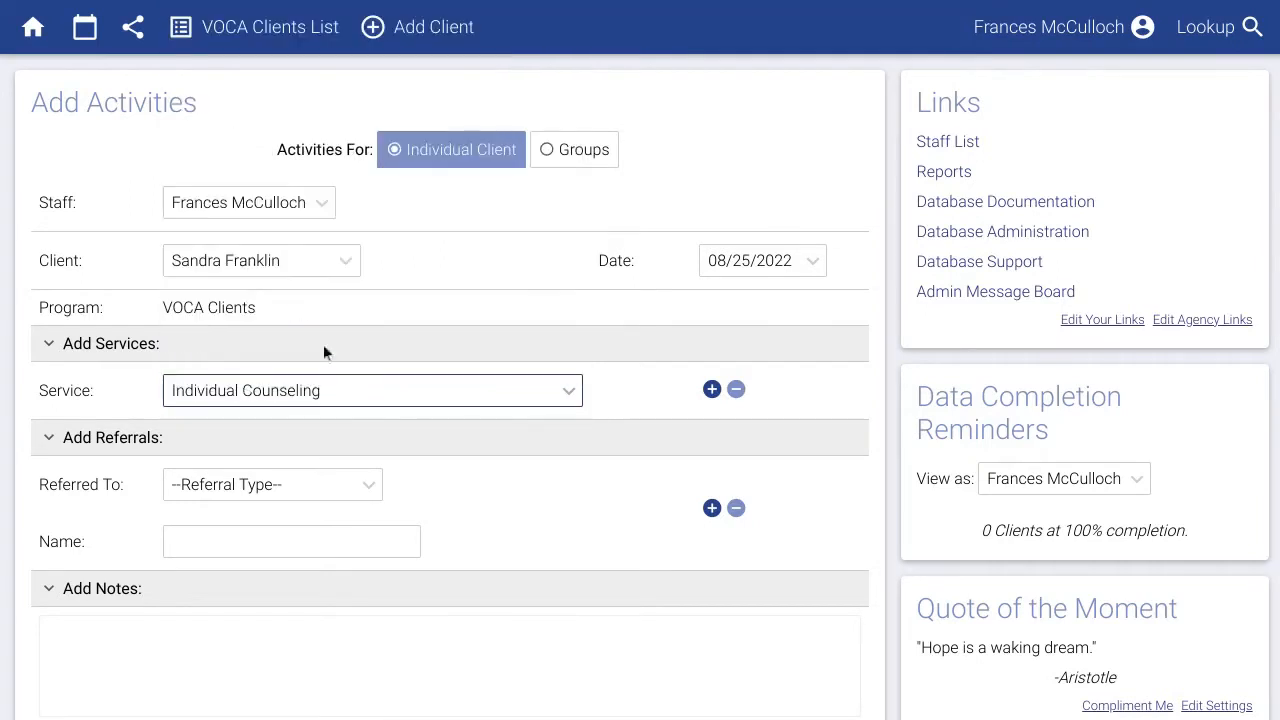
click(711, 390)
click(503, 451)
scroll(372, 346, down, 1)
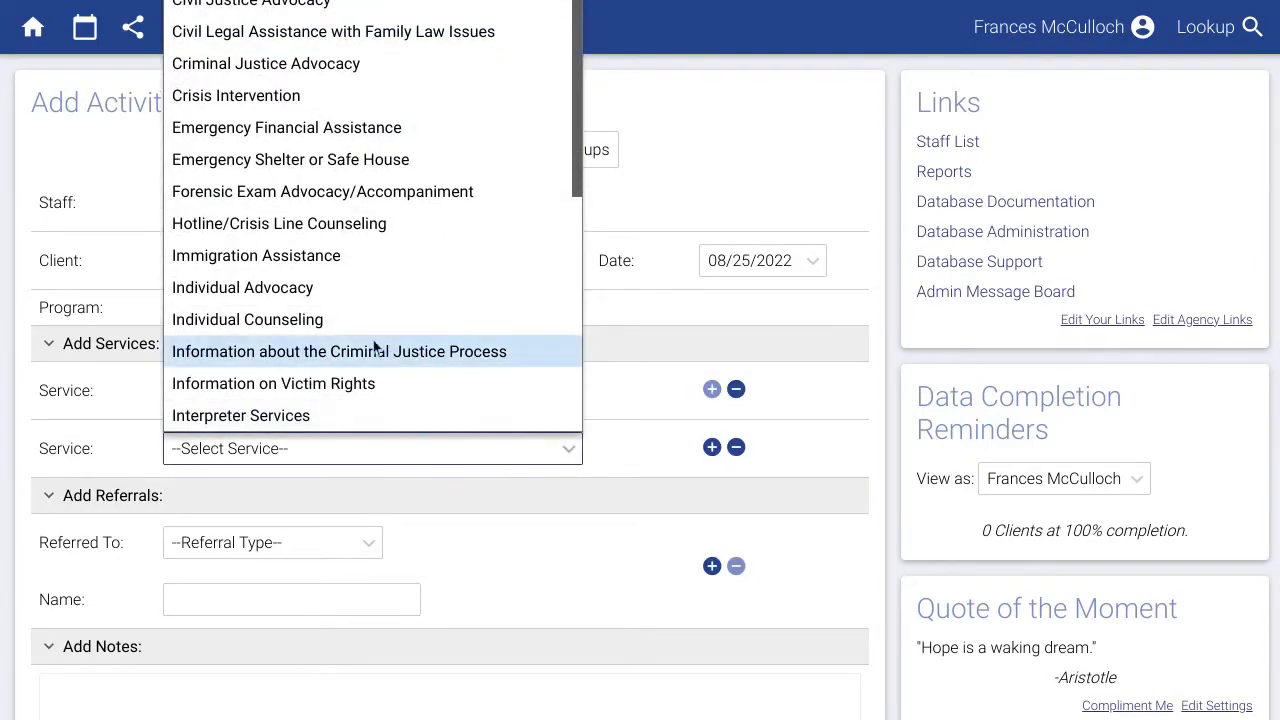
scroll(330, 360, down, 2)
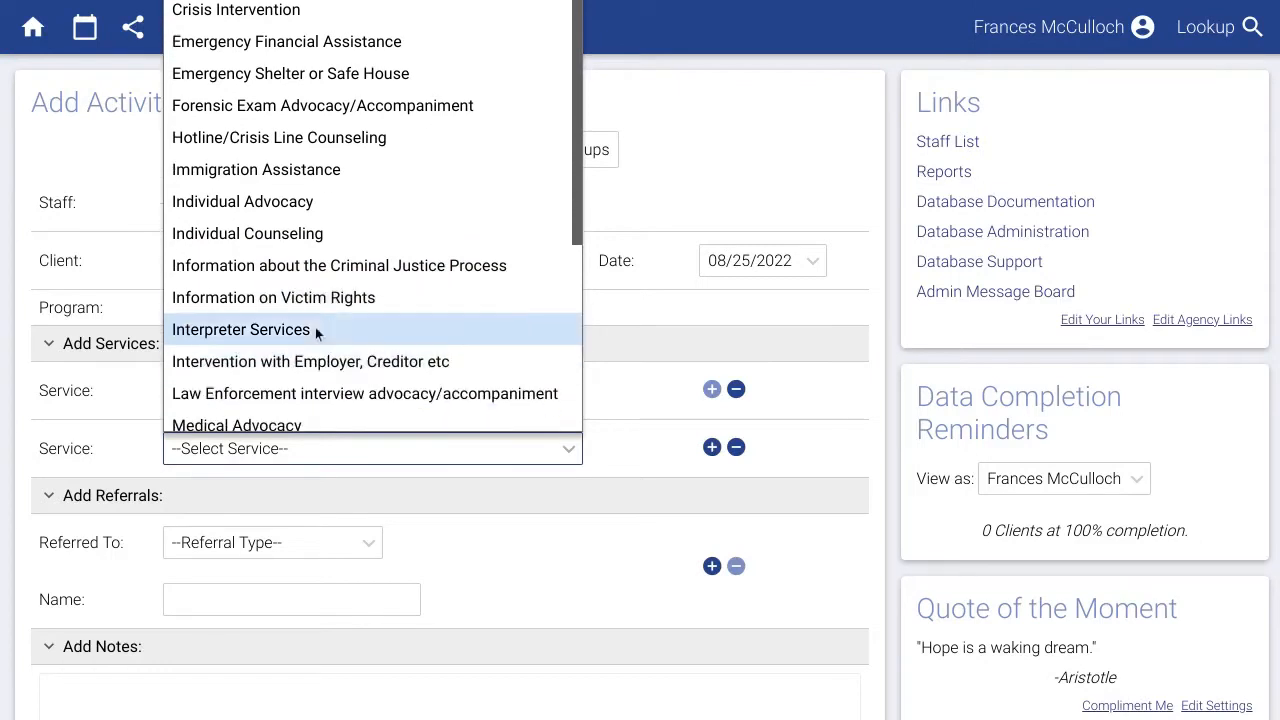
click(313, 298)
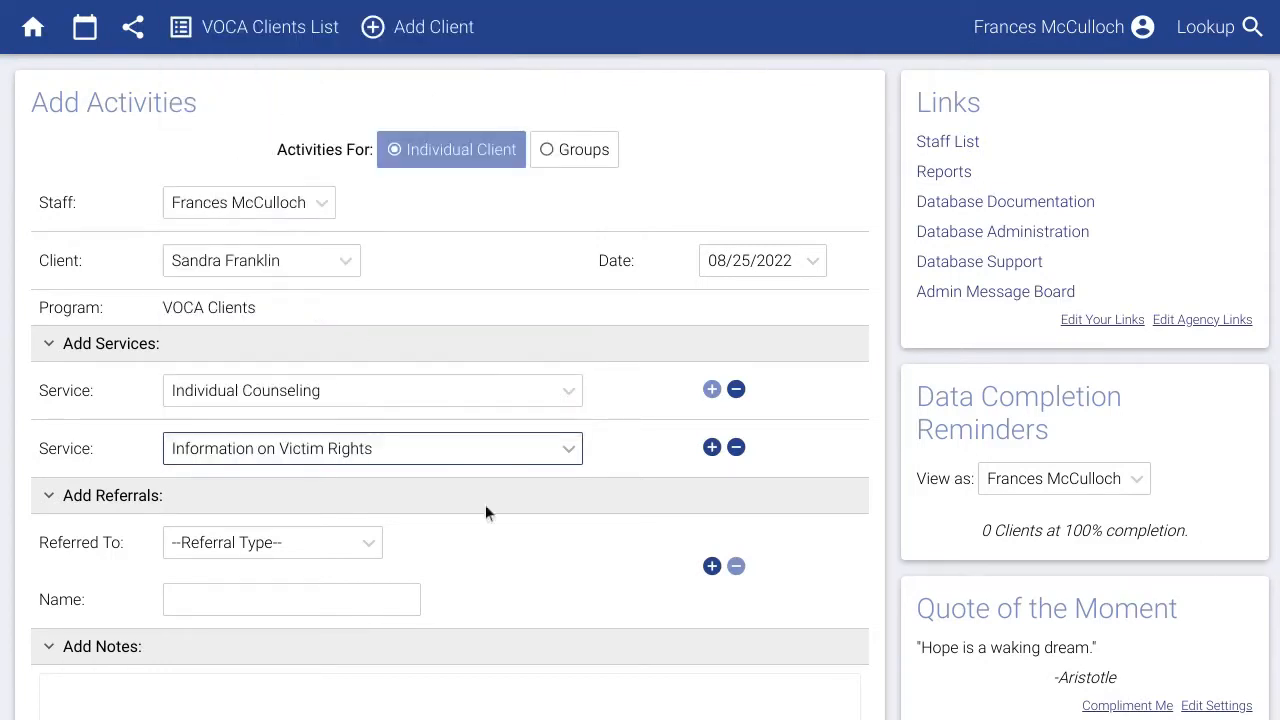
Add an Other Victim Service Program referral to 'Cross Town DV', write a session note, and save.
click(326, 551)
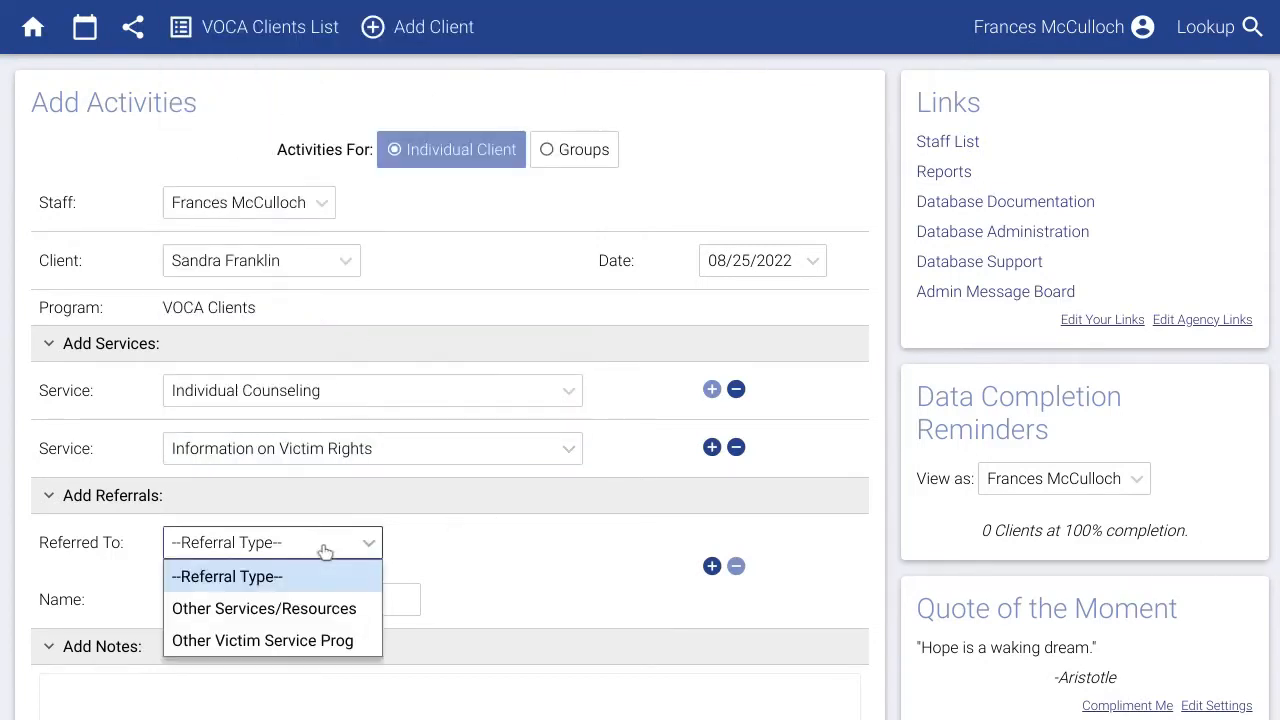
click(301, 640)
click(296, 612)
text(Cross Town DV)
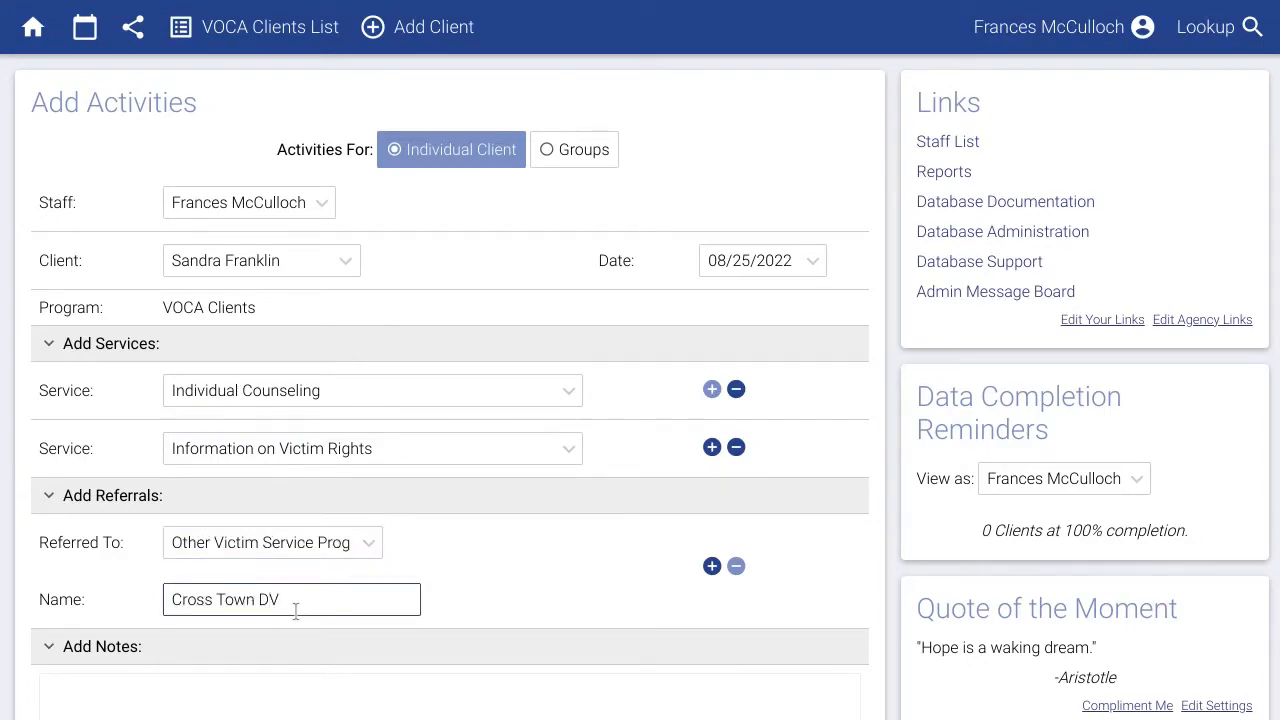
scroll(499, 514, down, 1)
scroll(498, 506, down, 1)
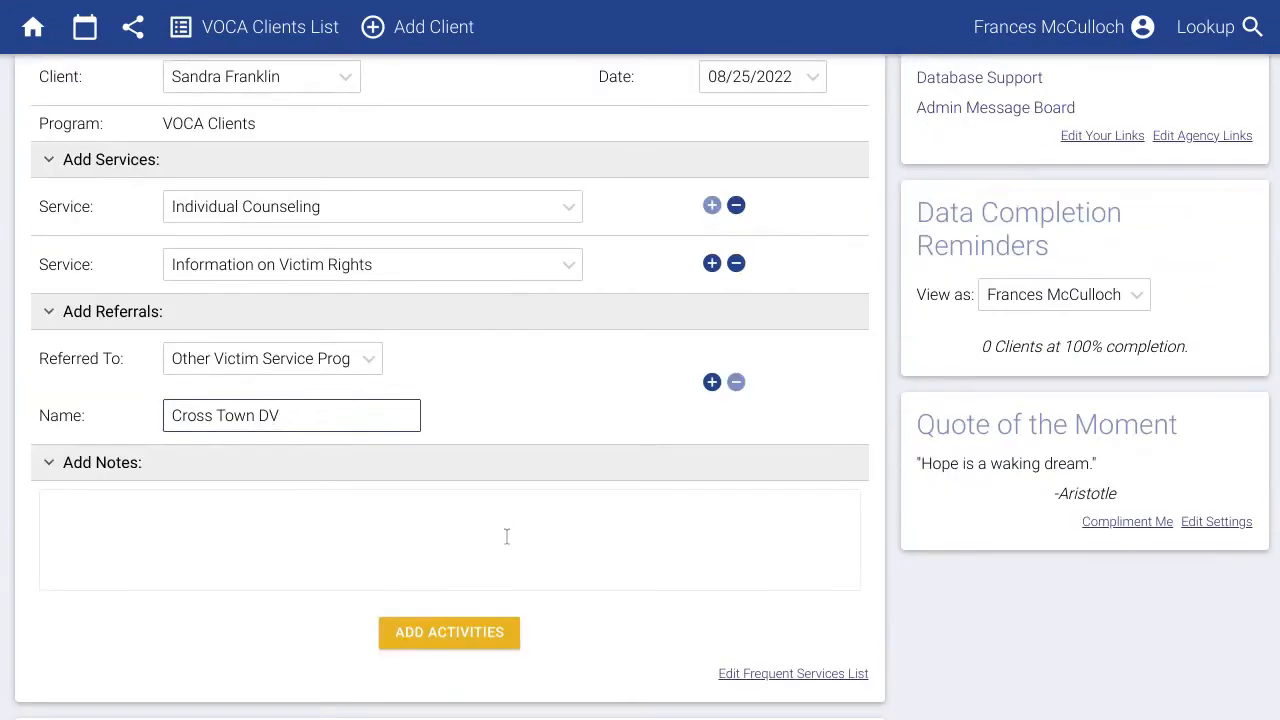
click(505, 535)
text(Talked with Sandra about...)
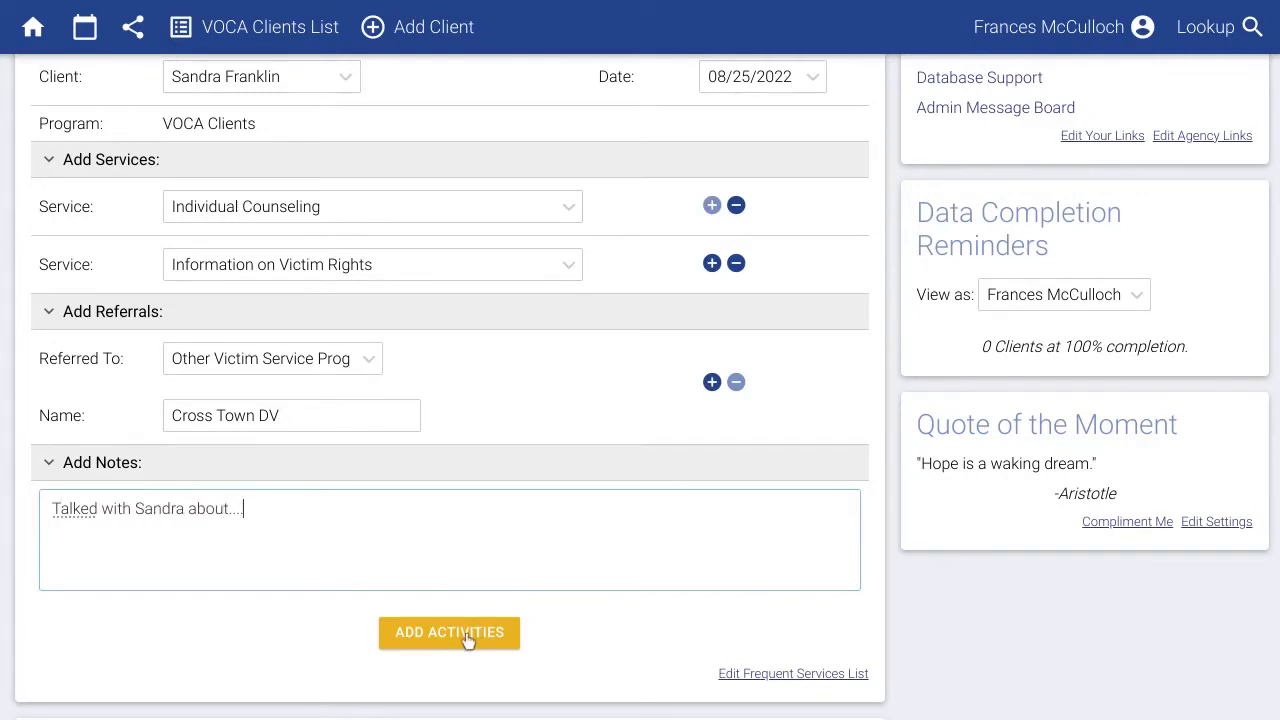
click(467, 637)
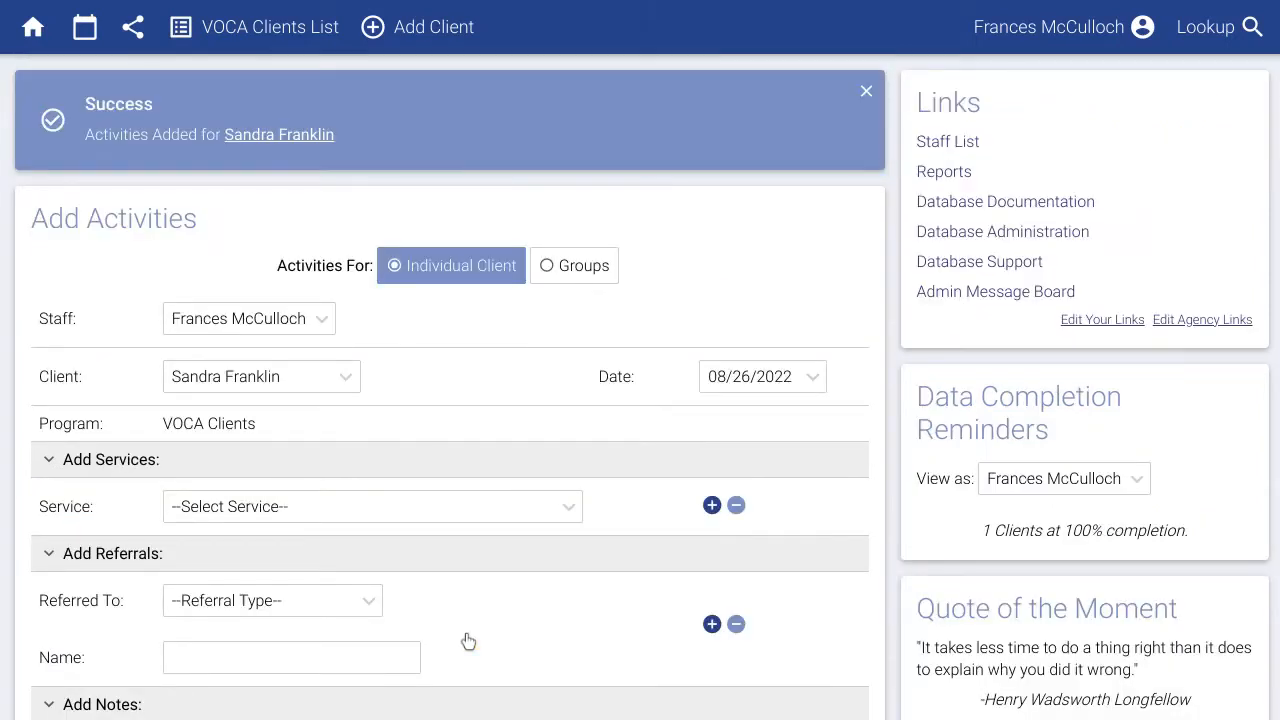
Switch to a group activity and choose Support Group.
click(585, 268)
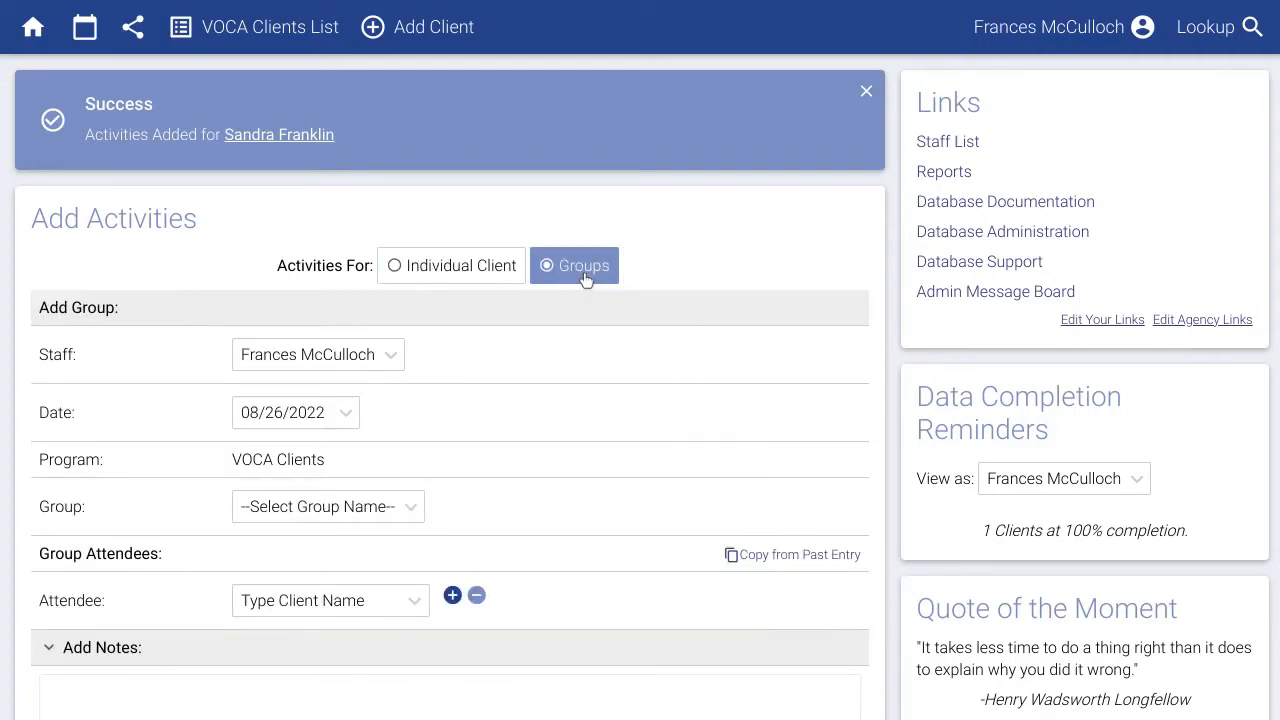
scroll(529, 385, down, 1)
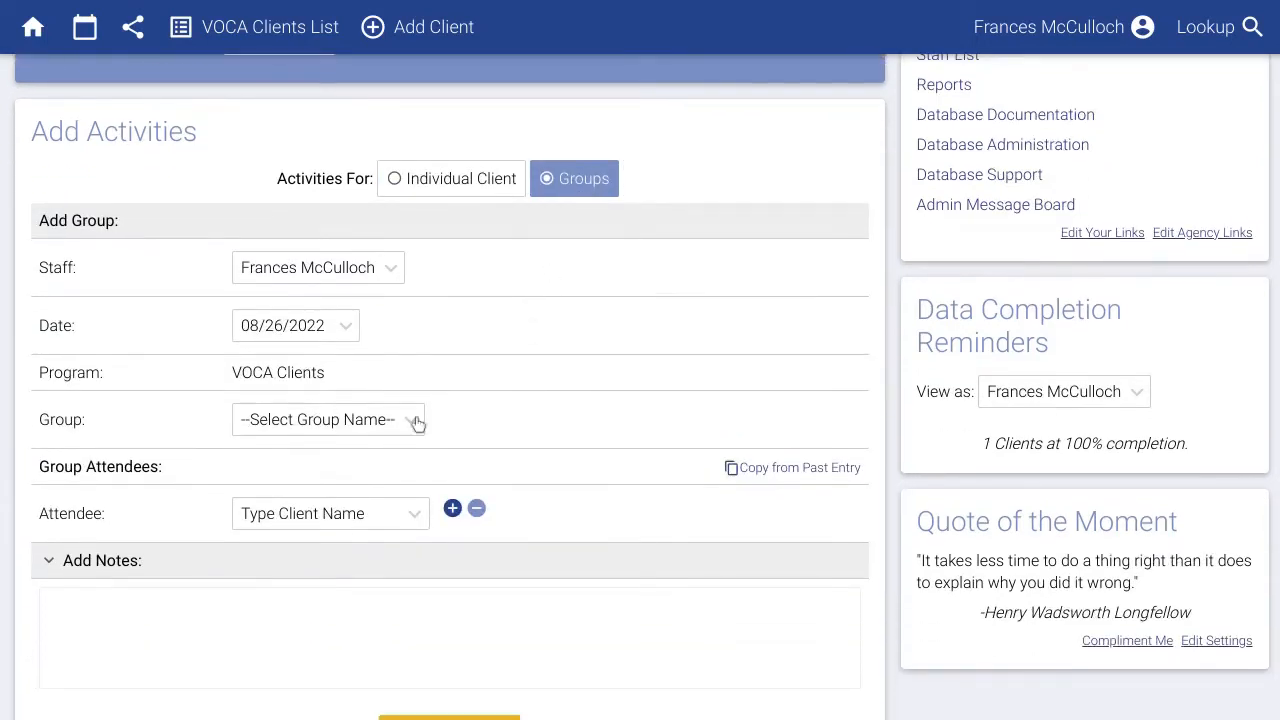
click(355, 426)
click(331, 484)
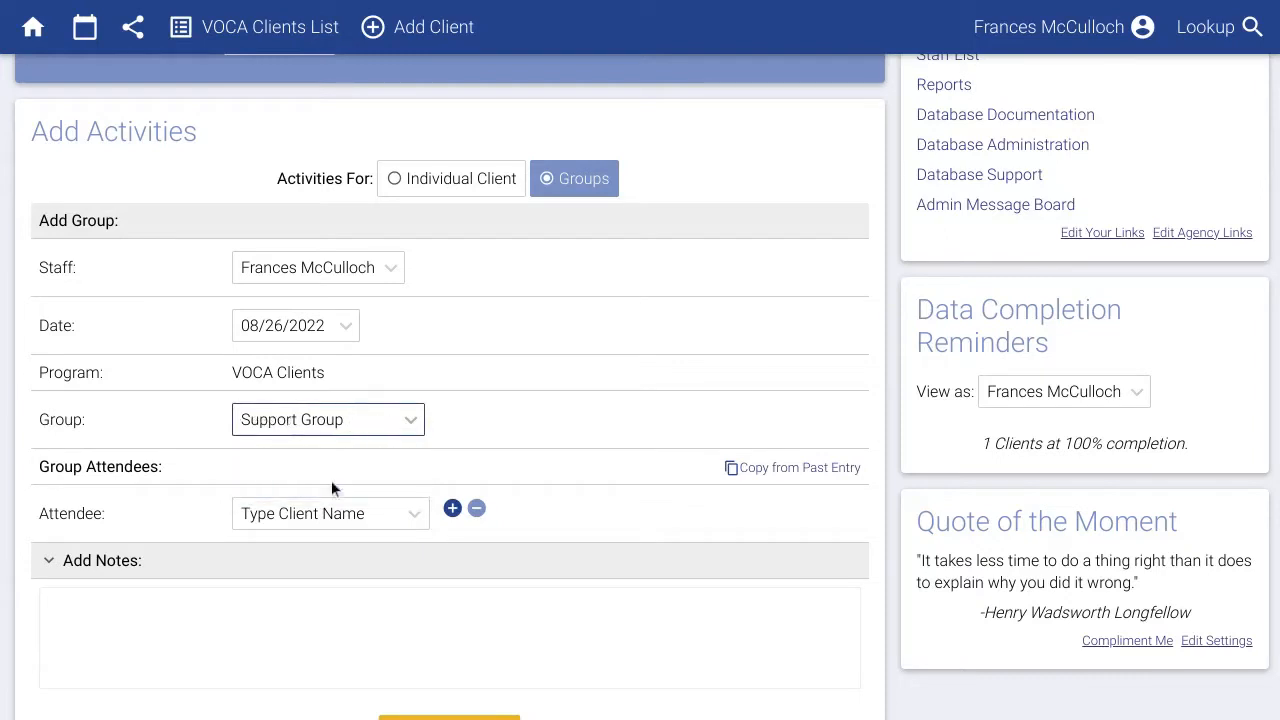
Add the attendees, note 'Small group today...', and save the group activity.
click(329, 510)
text(sand)
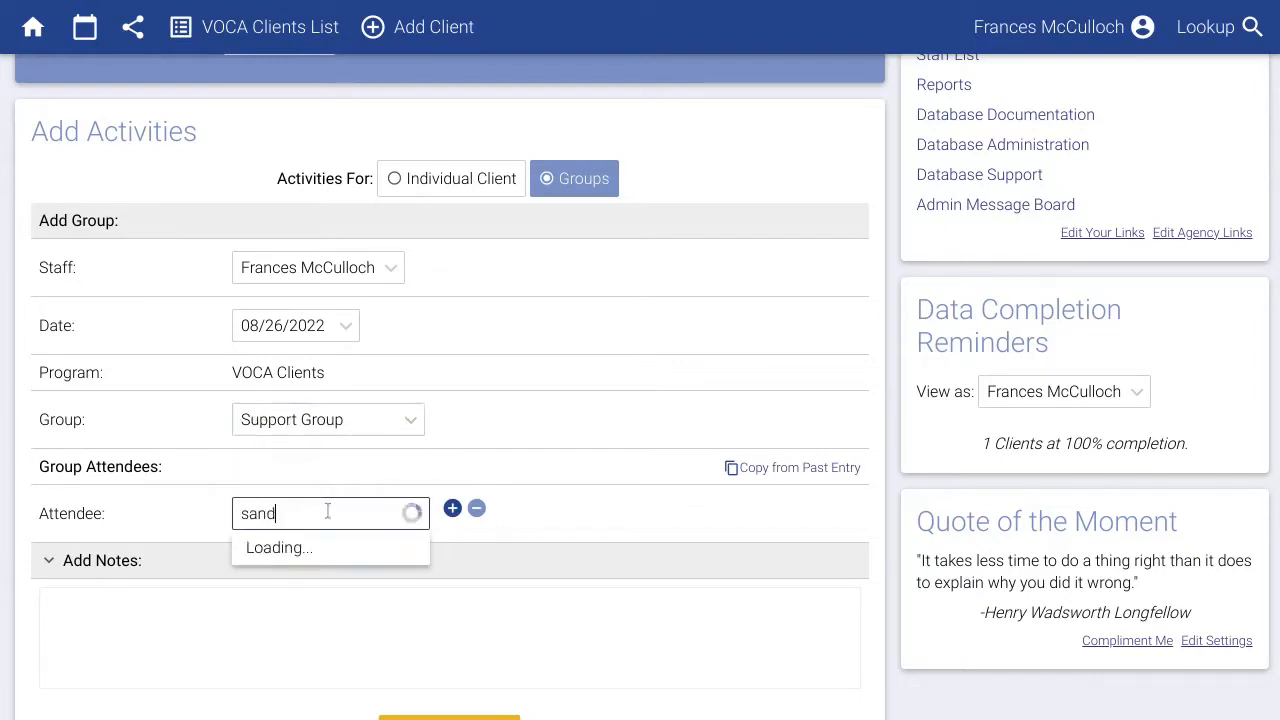
click(329, 584)
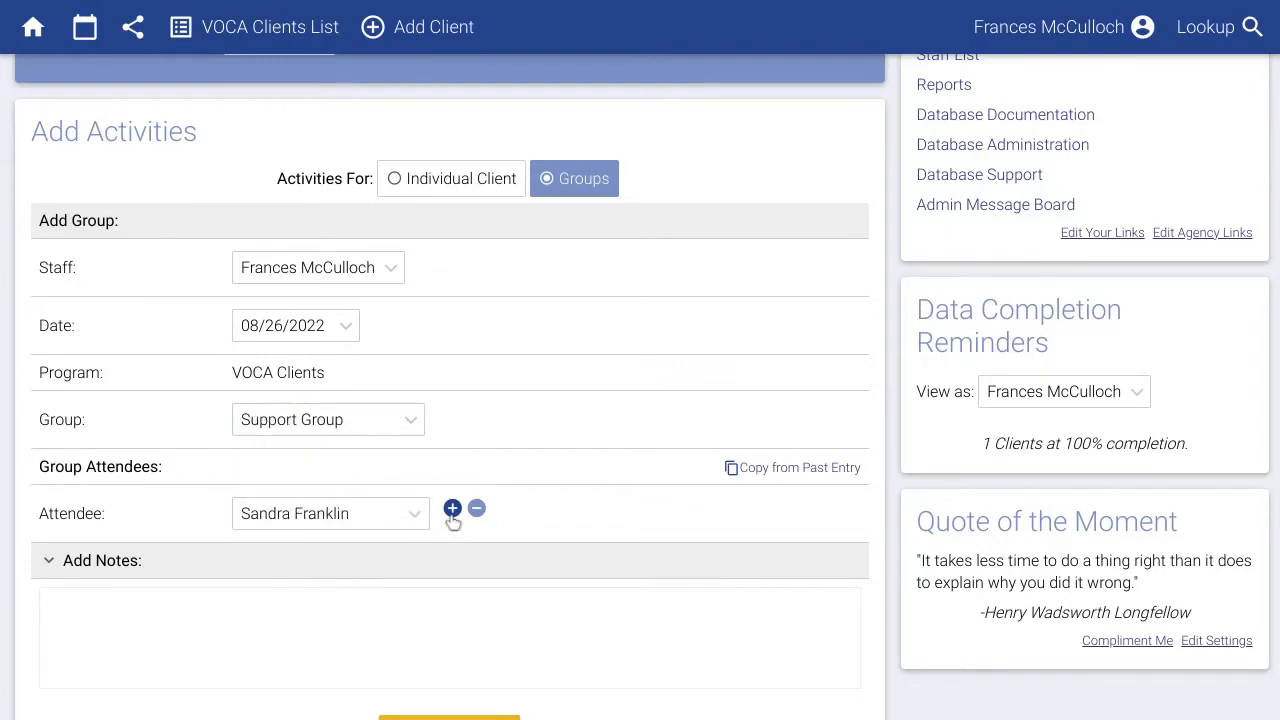
click(452, 510)
click(349, 571)
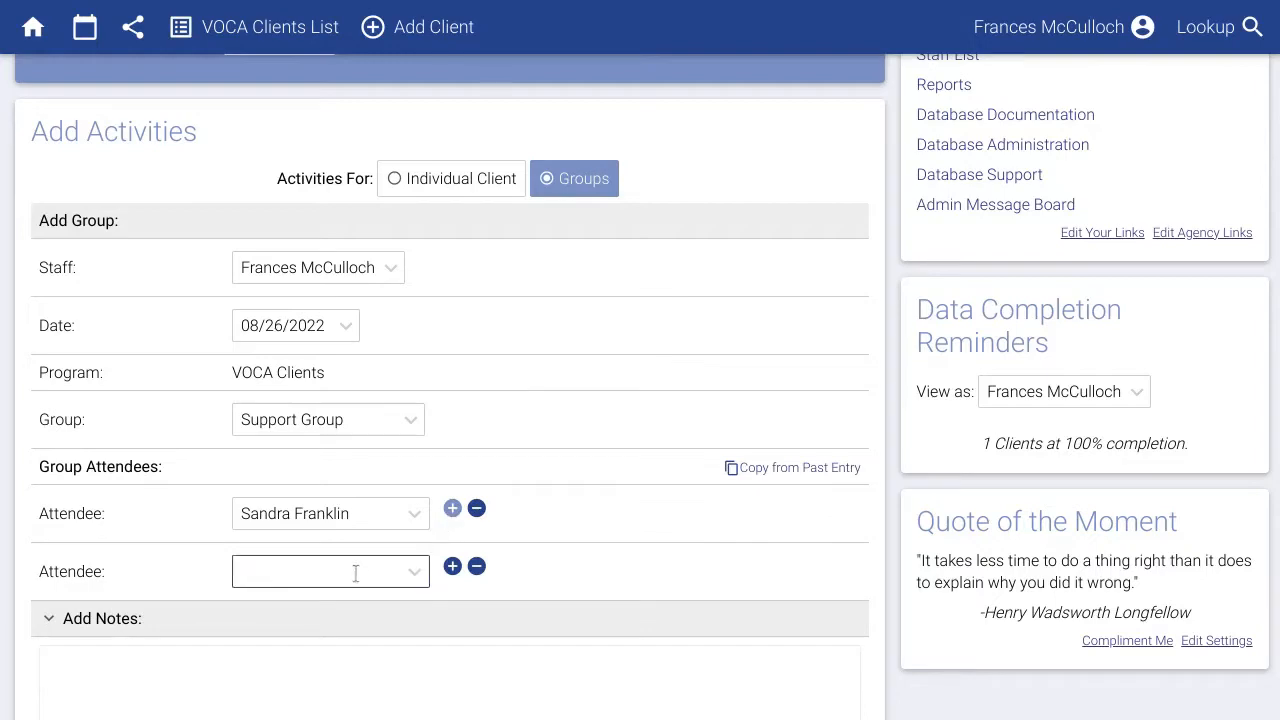
text(mar)
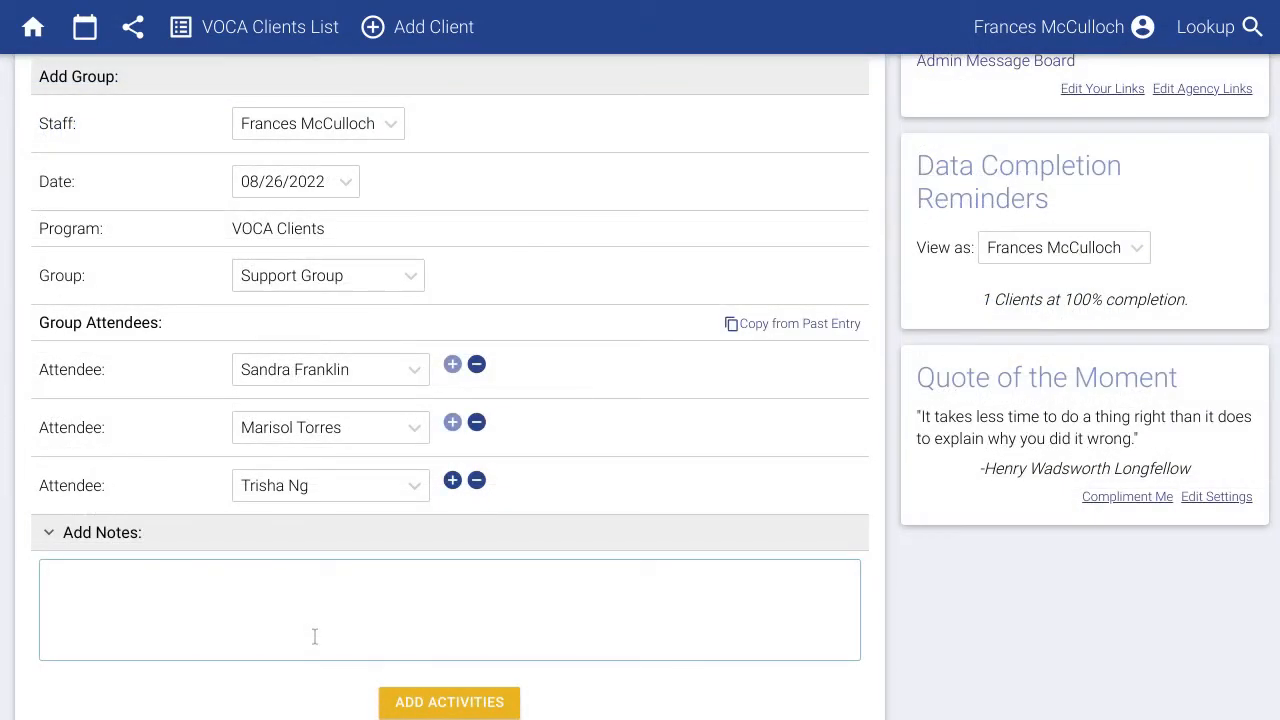
text(Small group today......)
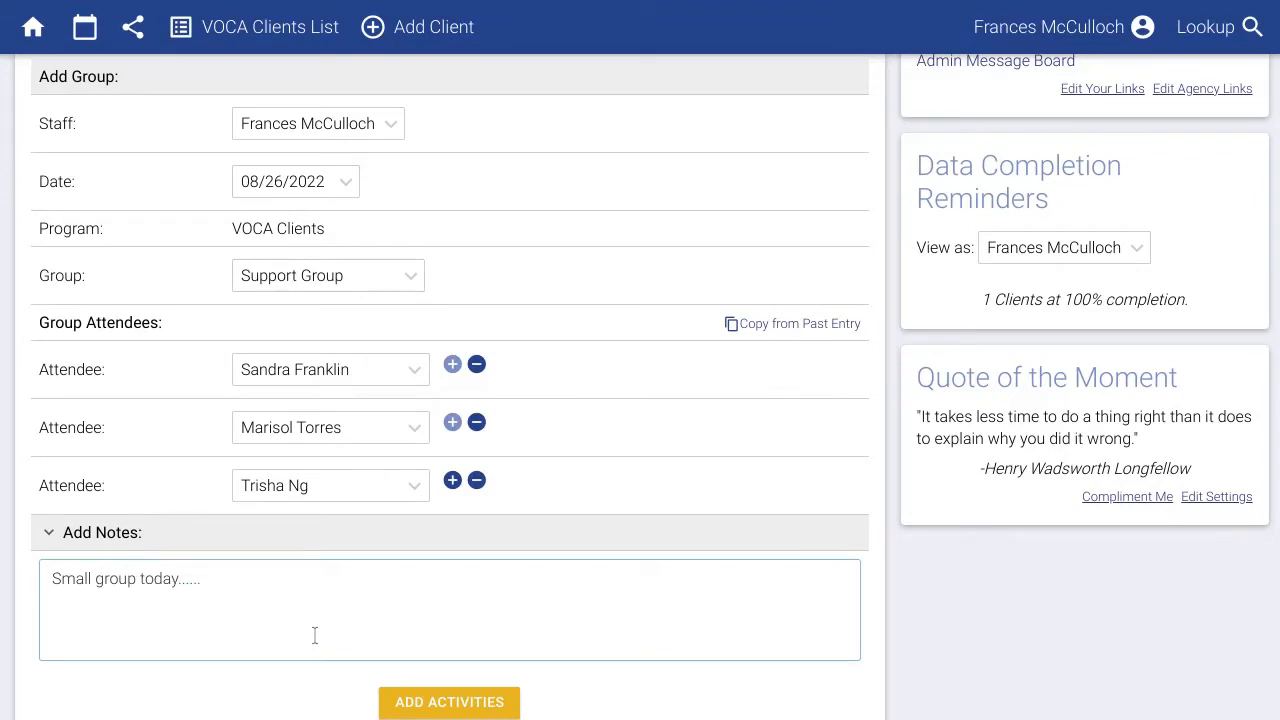
scroll(314, 635, down, 4)
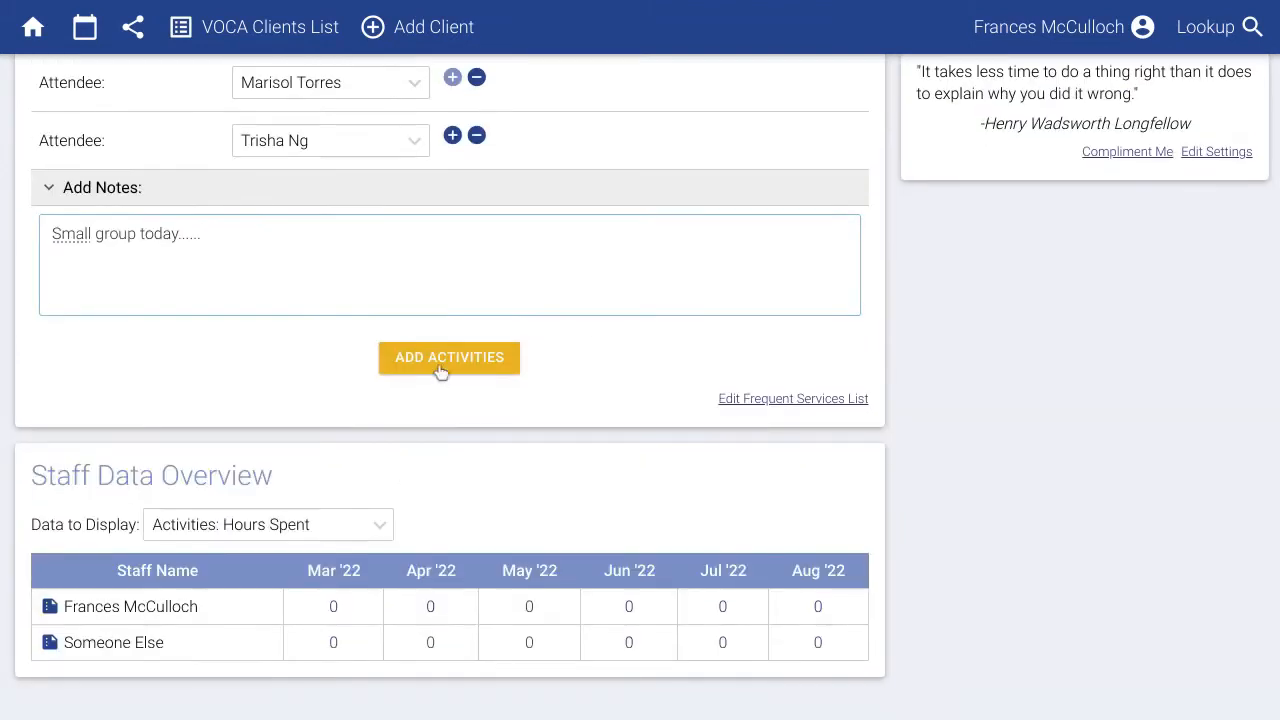
click(441, 360)
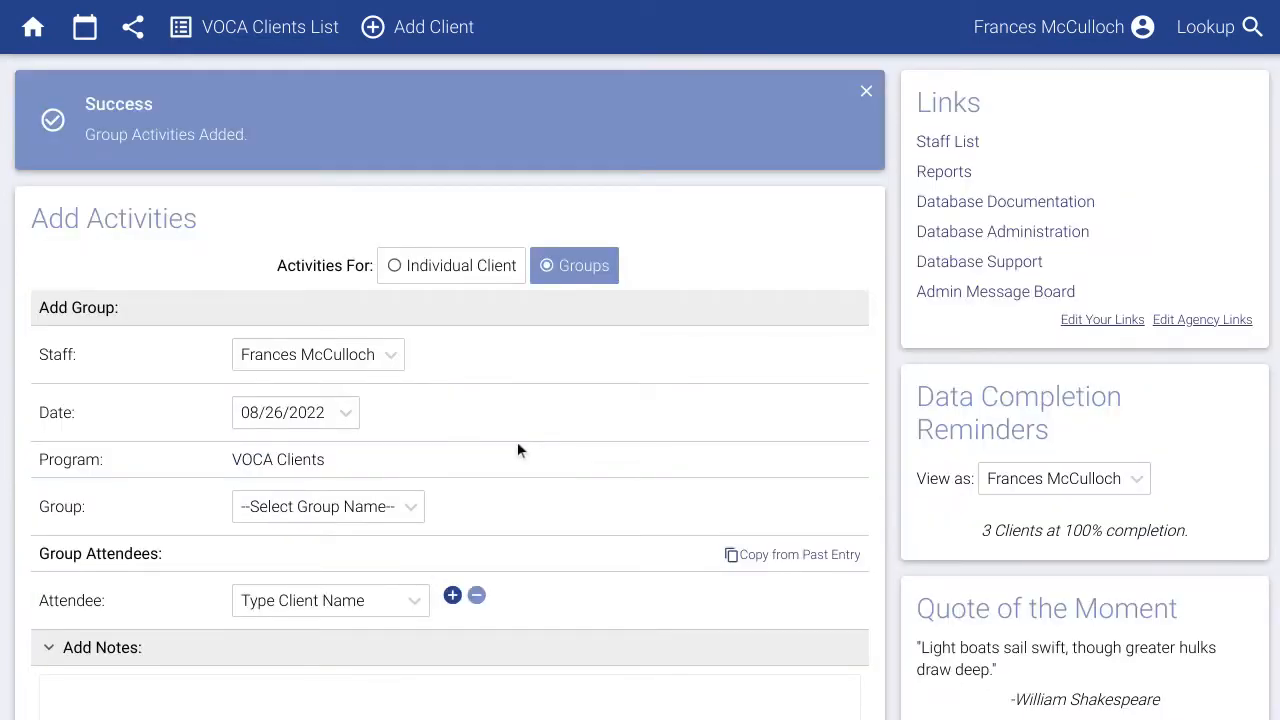
Add Emergency Financial Assistance as a third service to the Aug 25 activity and save.
click(88, 32)
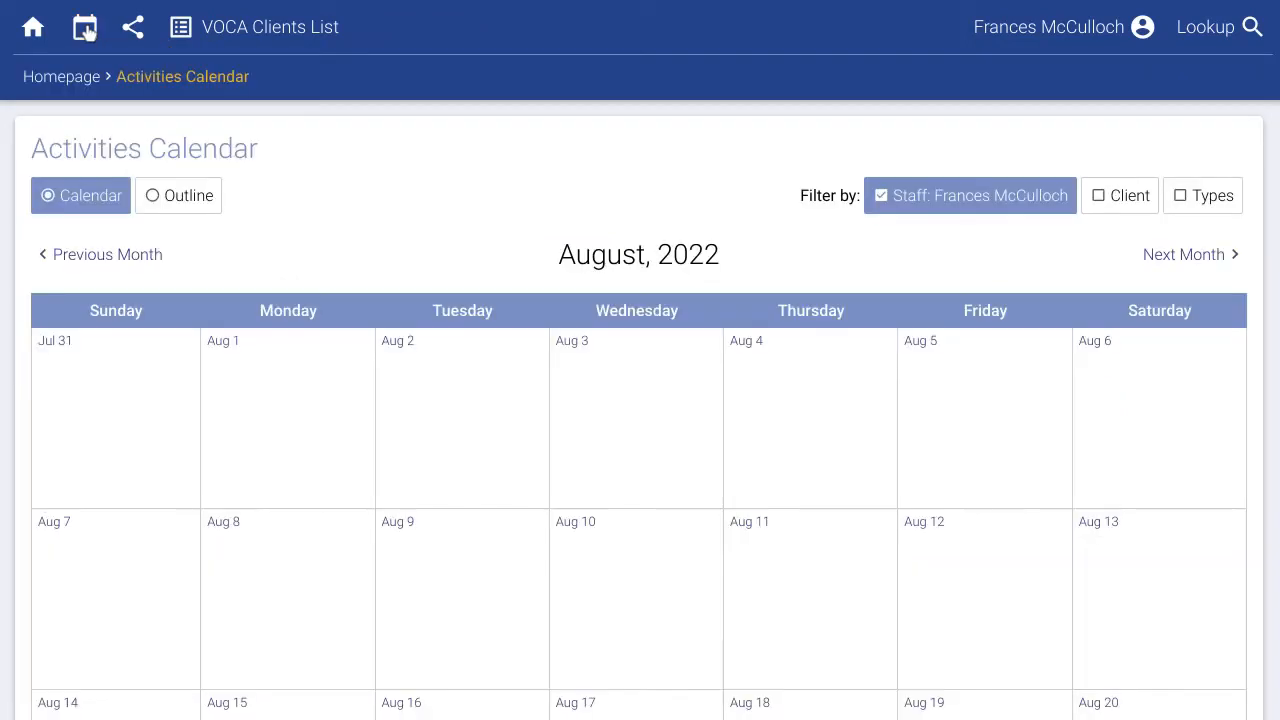
scroll(659, 410, down, 5)
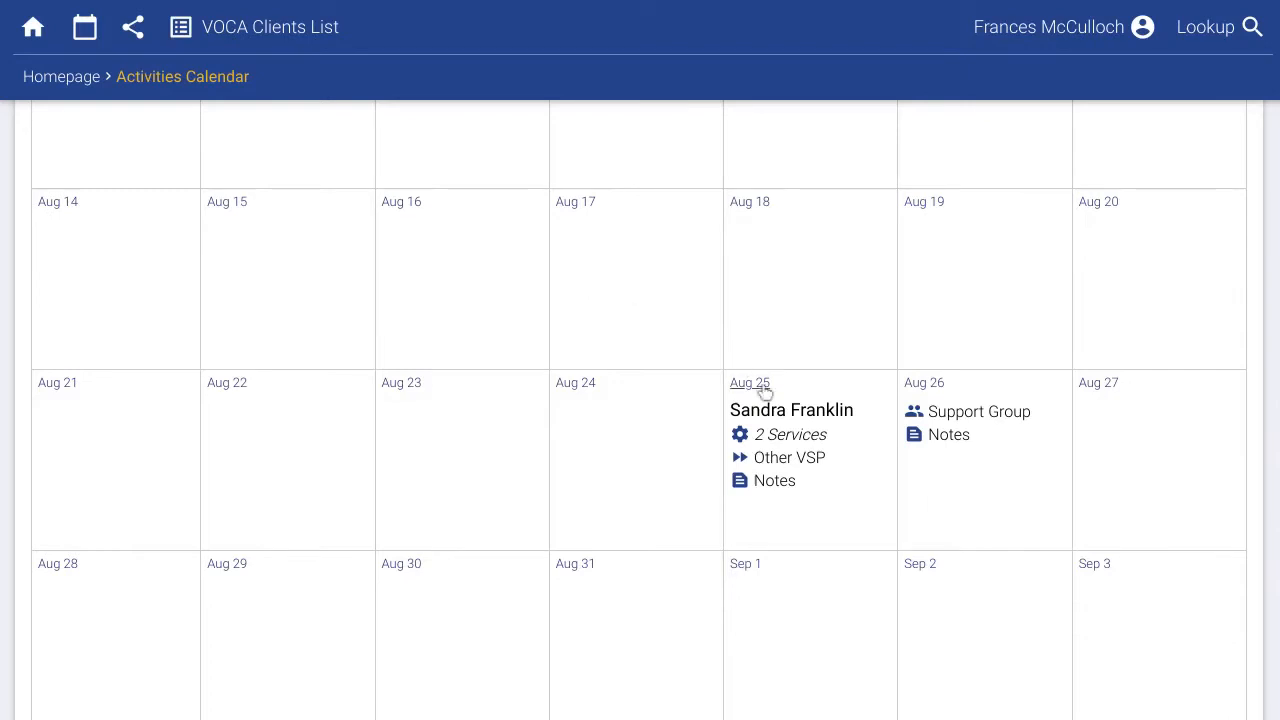
mouse_move(781, 447)
click(745, 537)
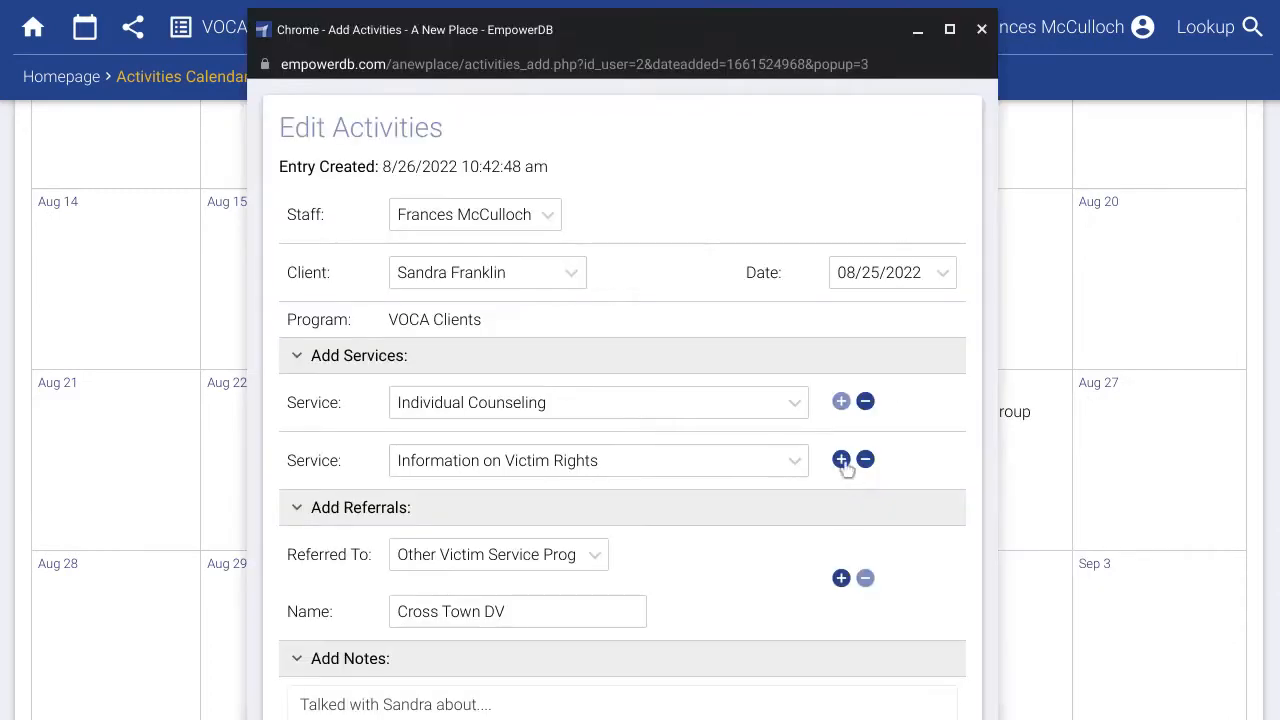
click(841, 459)
click(613, 518)
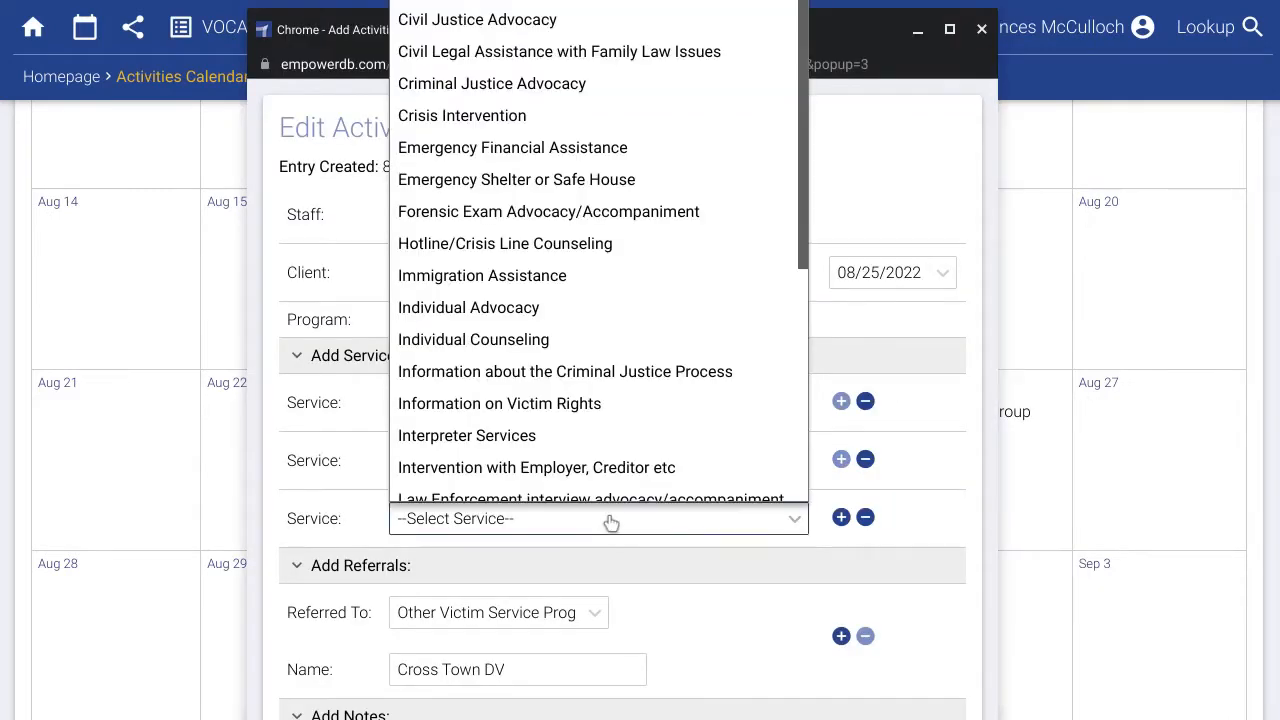
click(573, 134)
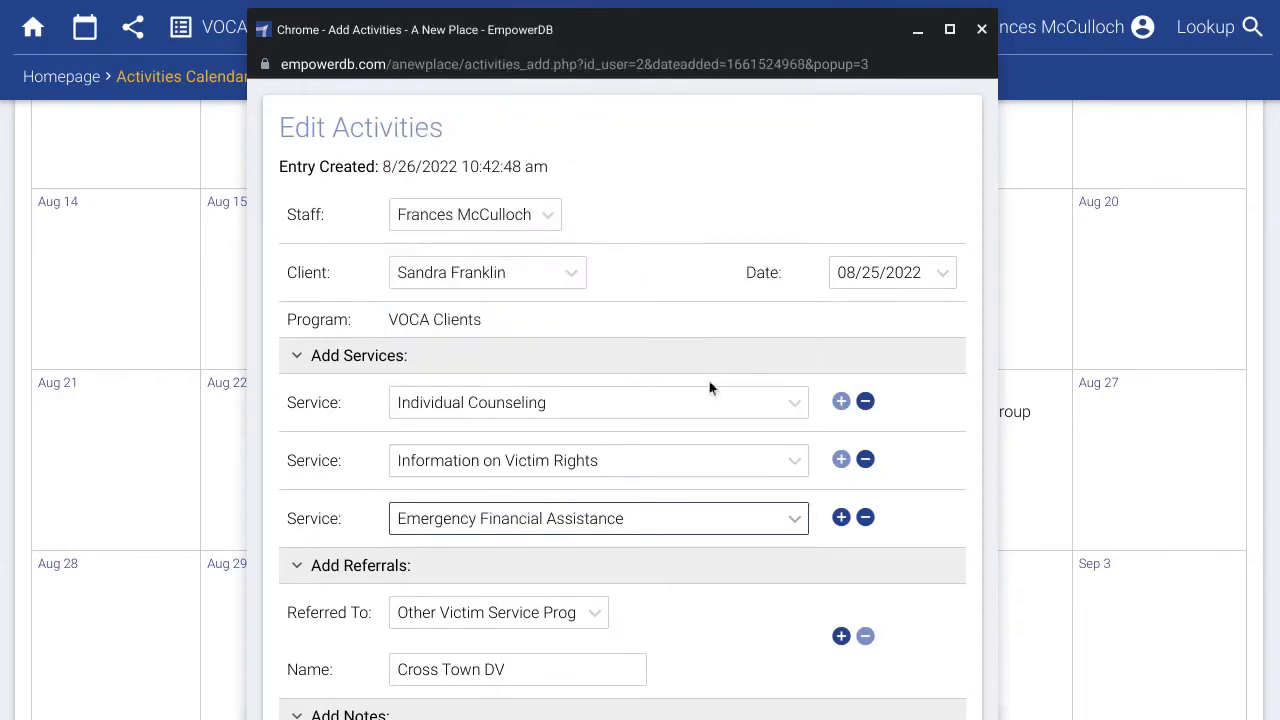
scroll(741, 446, down, 3)
click(639, 611)
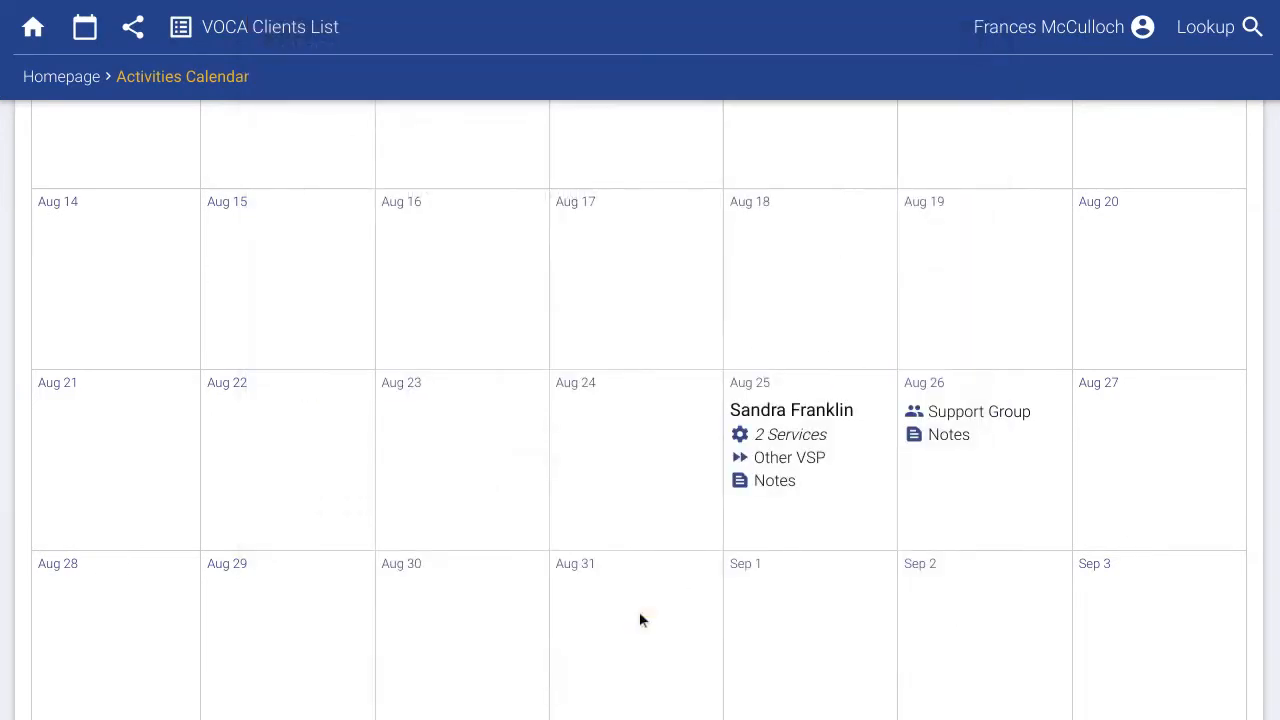
Remove Emergency Financial Assistance from Aug 25, discard the Aug 23 form, and show Outline view.
click(770, 415)
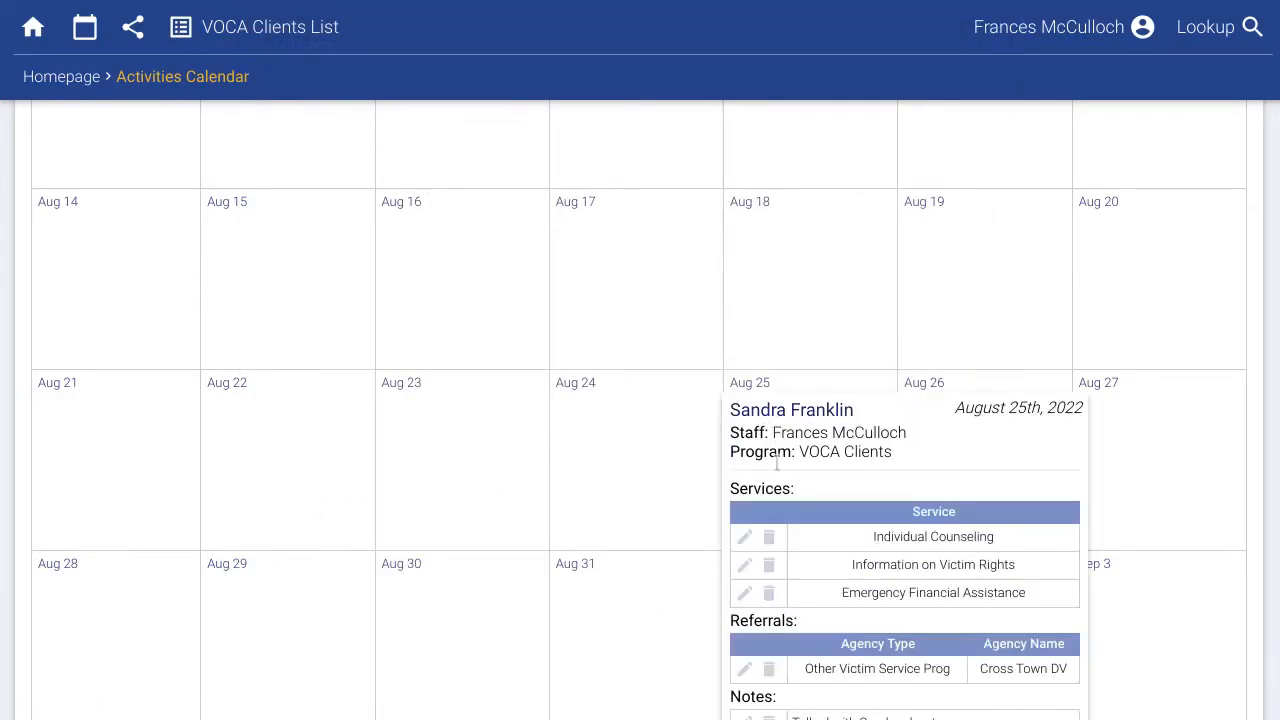
click(770, 594)
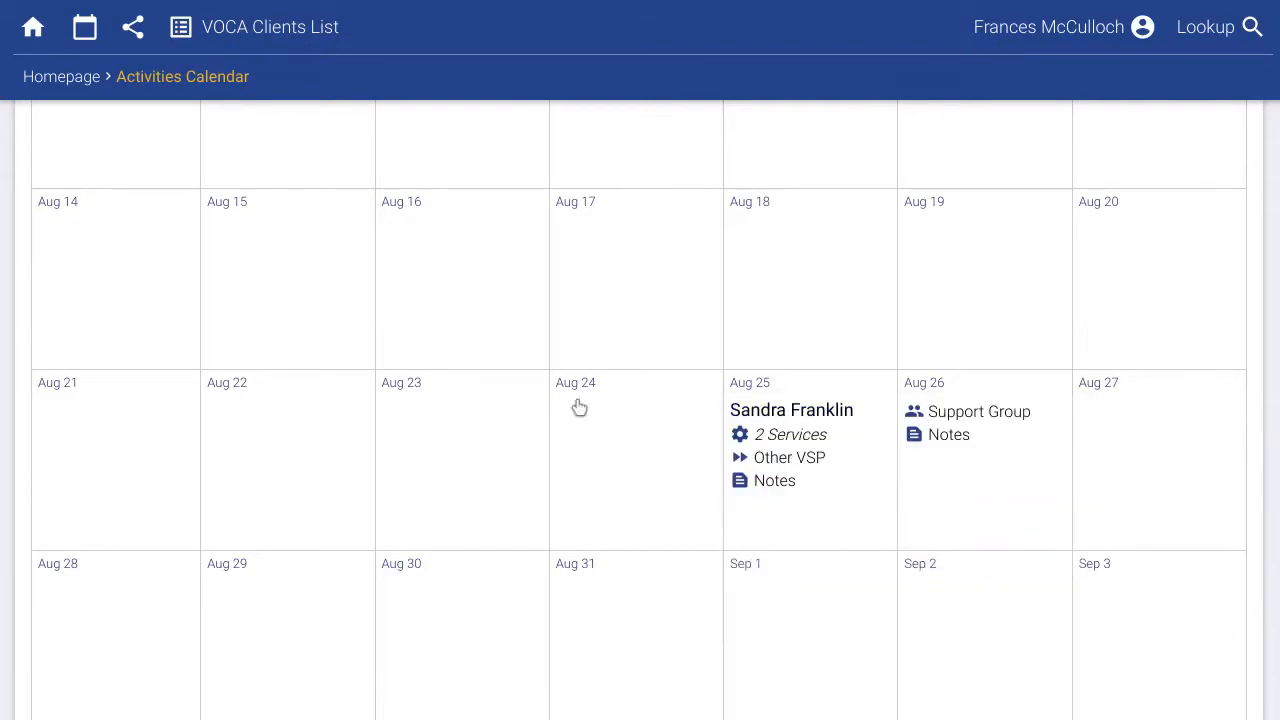
click(400, 385)
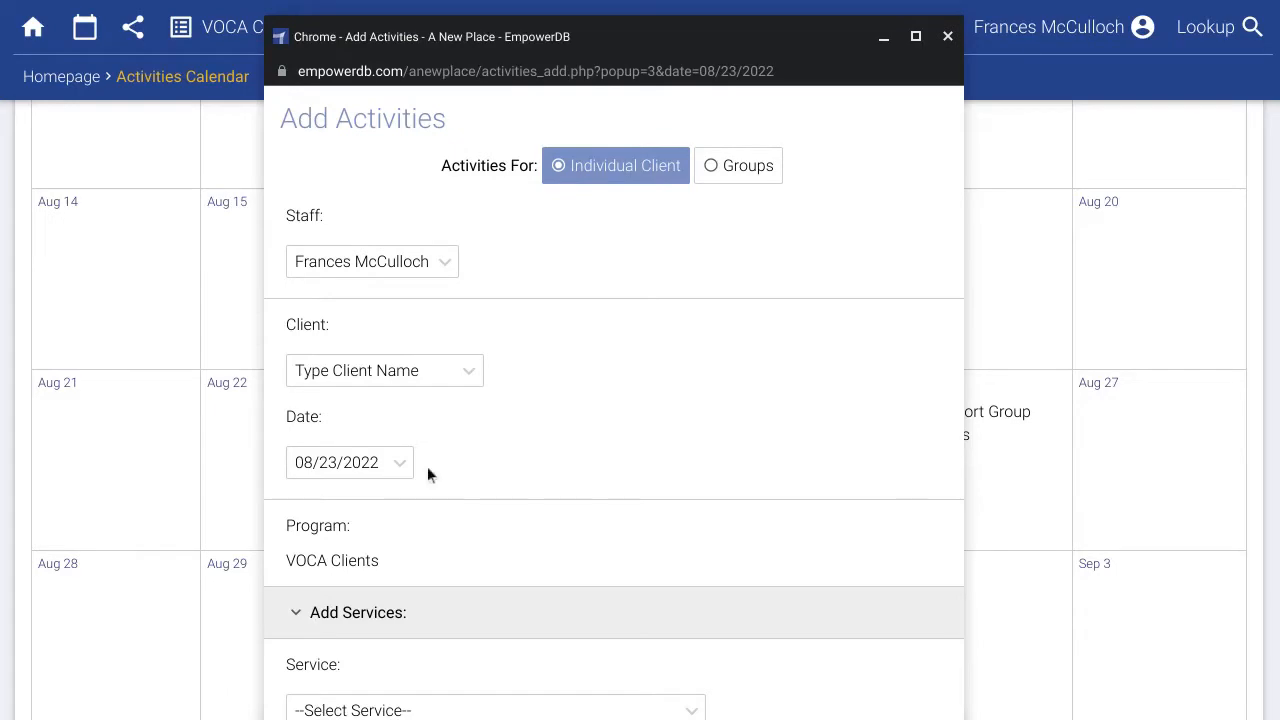
click(946, 36)
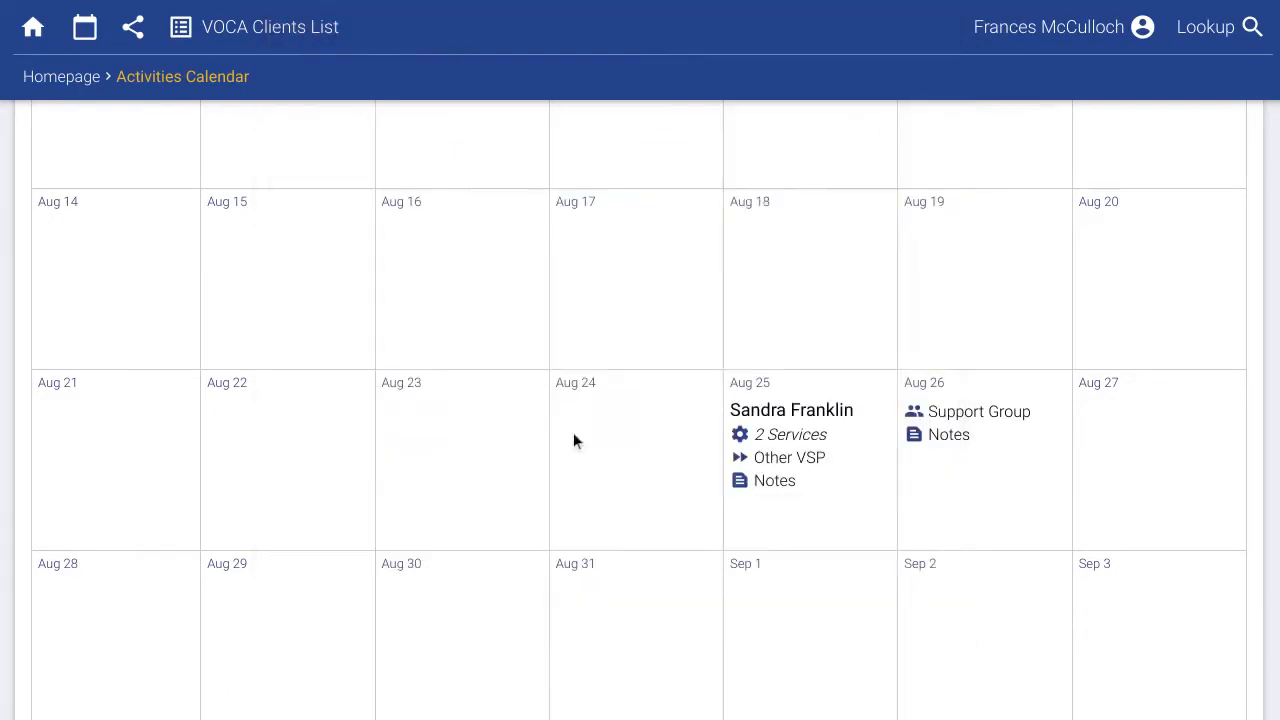
scroll(574, 440, up, 5)
click(203, 199)
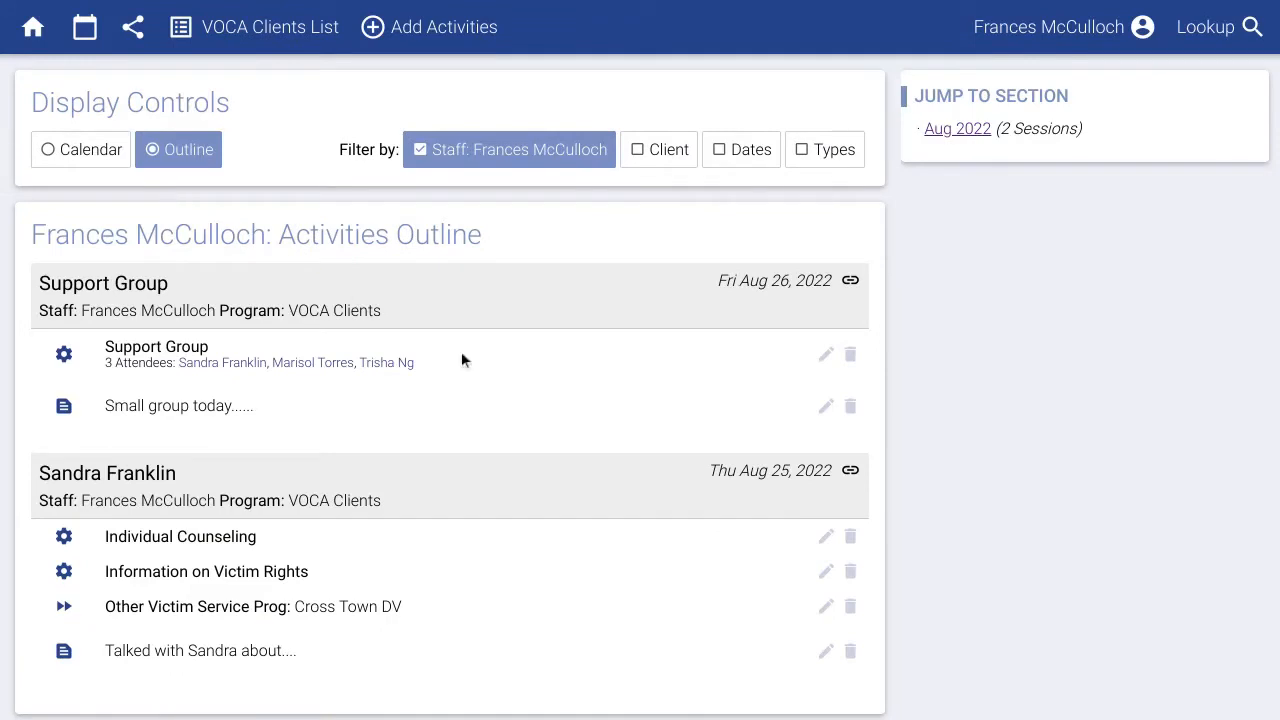
Leave the activities outline and go back to the homepage's blank Add Activities form.
scroll(571, 420, down, 1)
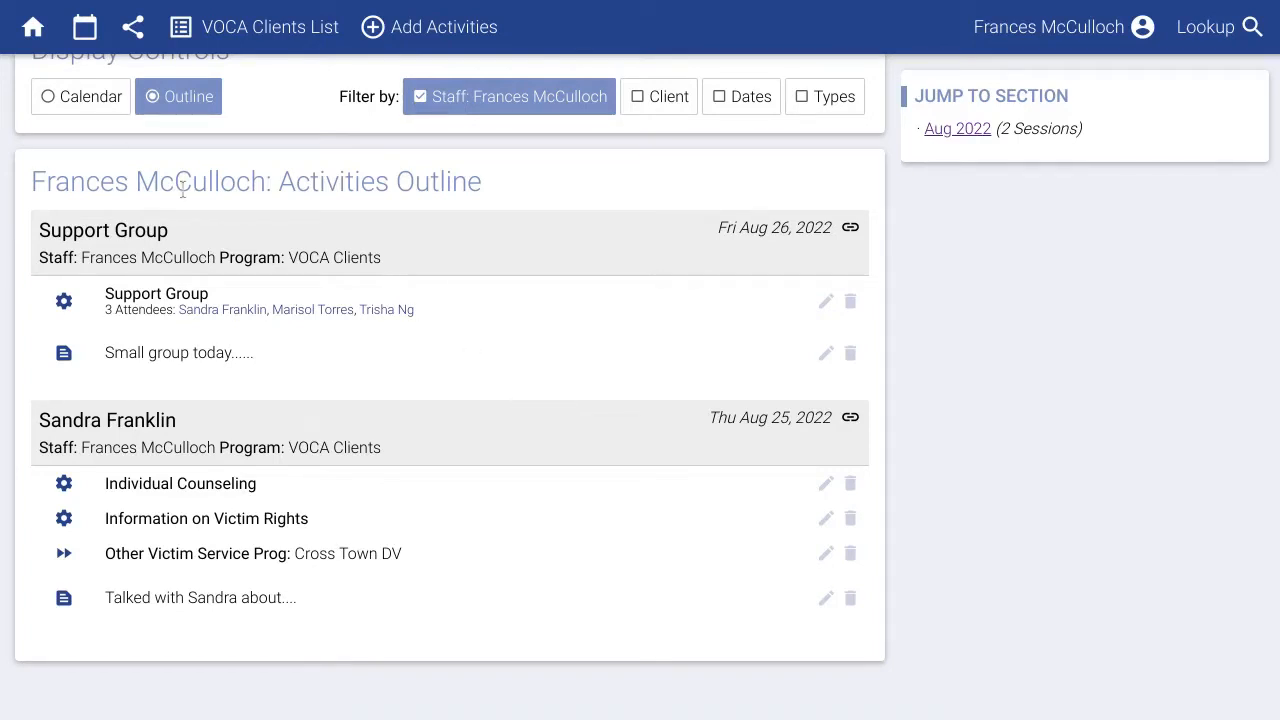
click(38, 34)
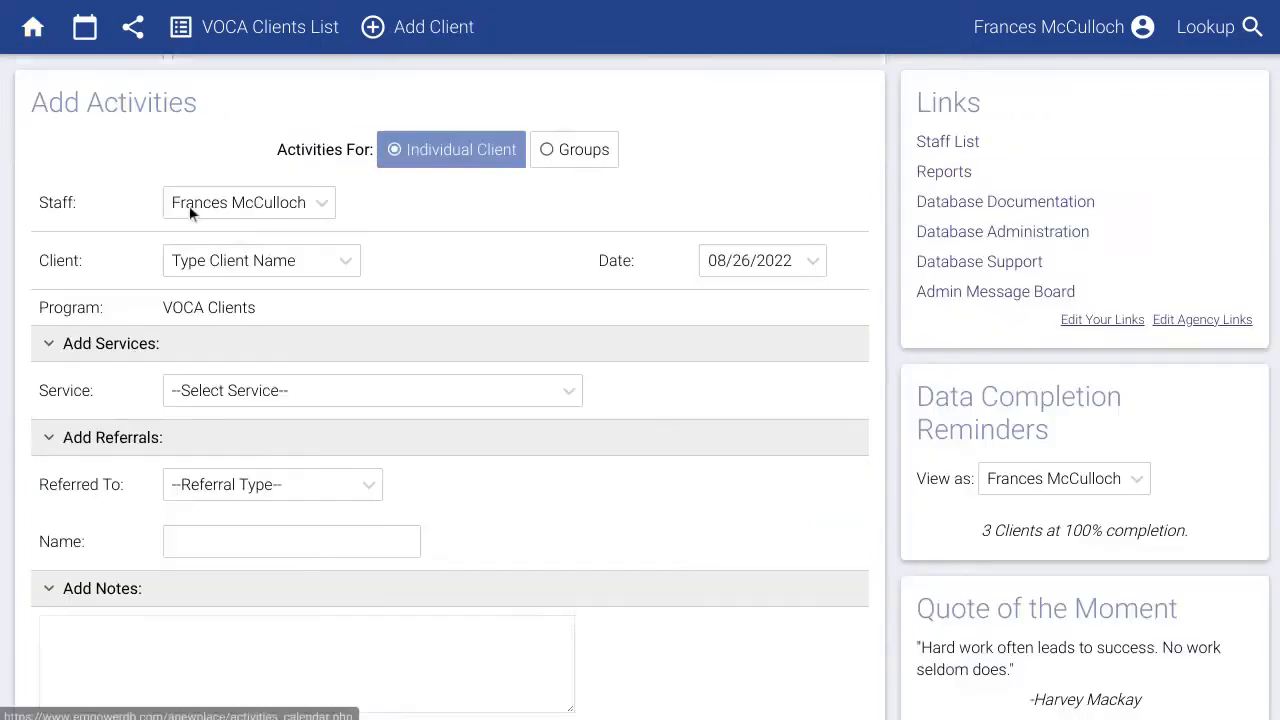
Start a new client marked Anonymous: No and enter the client's first and last name.
click(413, 40)
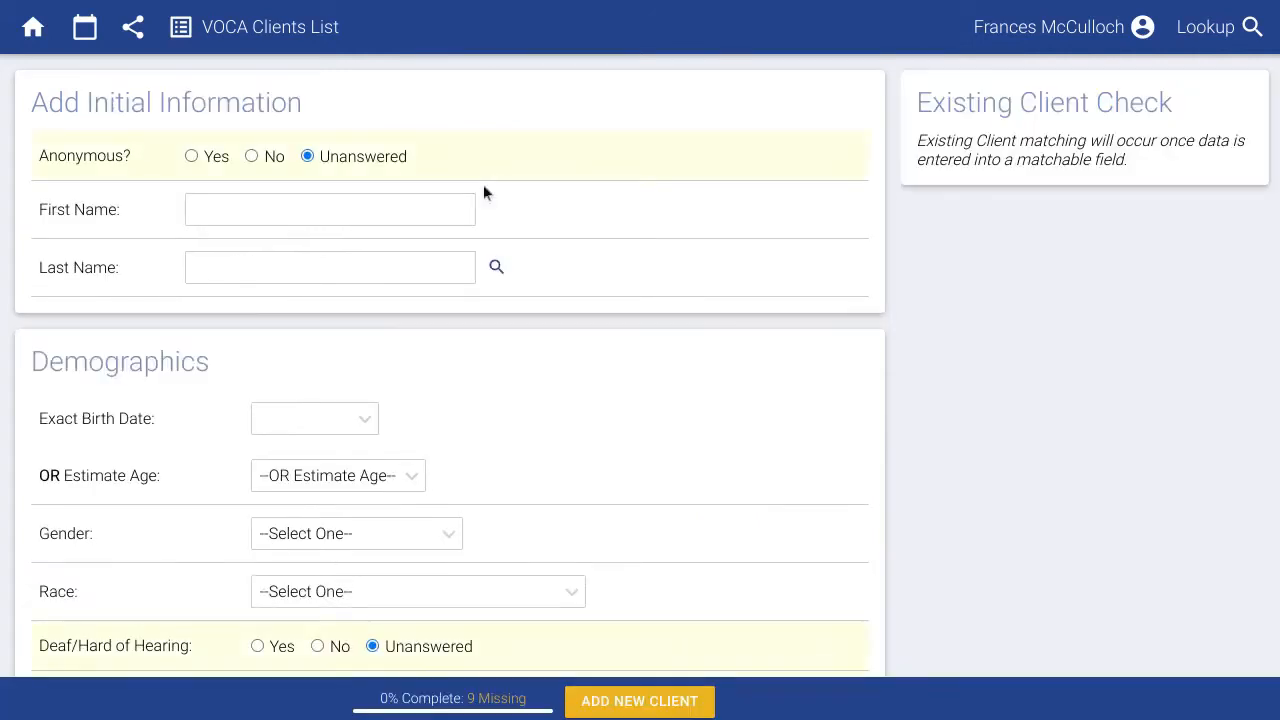
click(267, 160)
scroll(477, 379, down, 2)
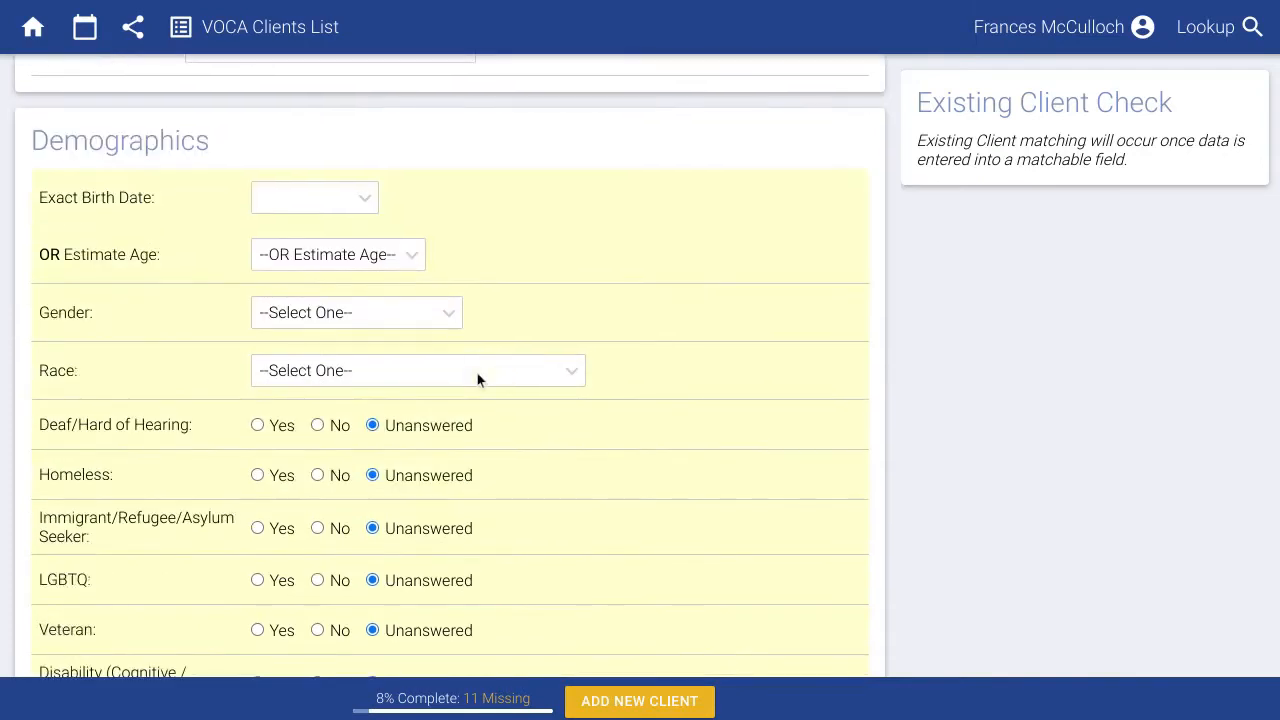
scroll(477, 379, down, 1)
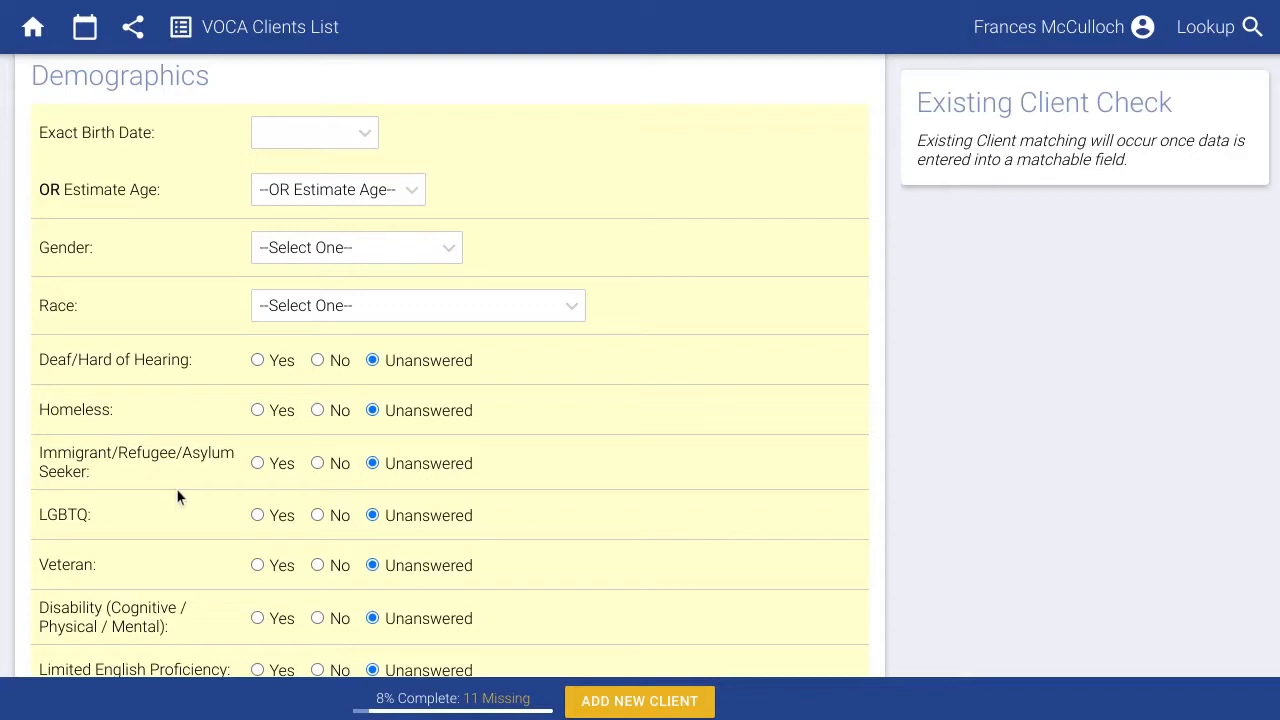
scroll(177, 492, up, 3)
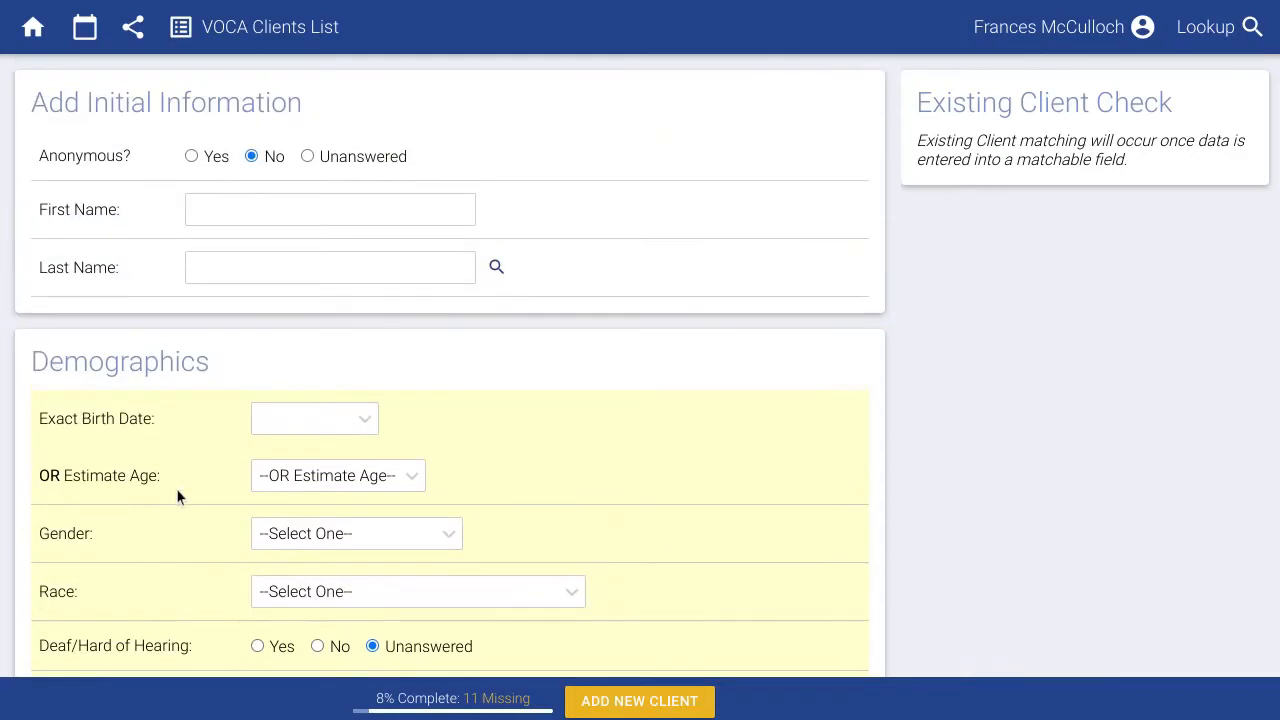
click(228, 222)
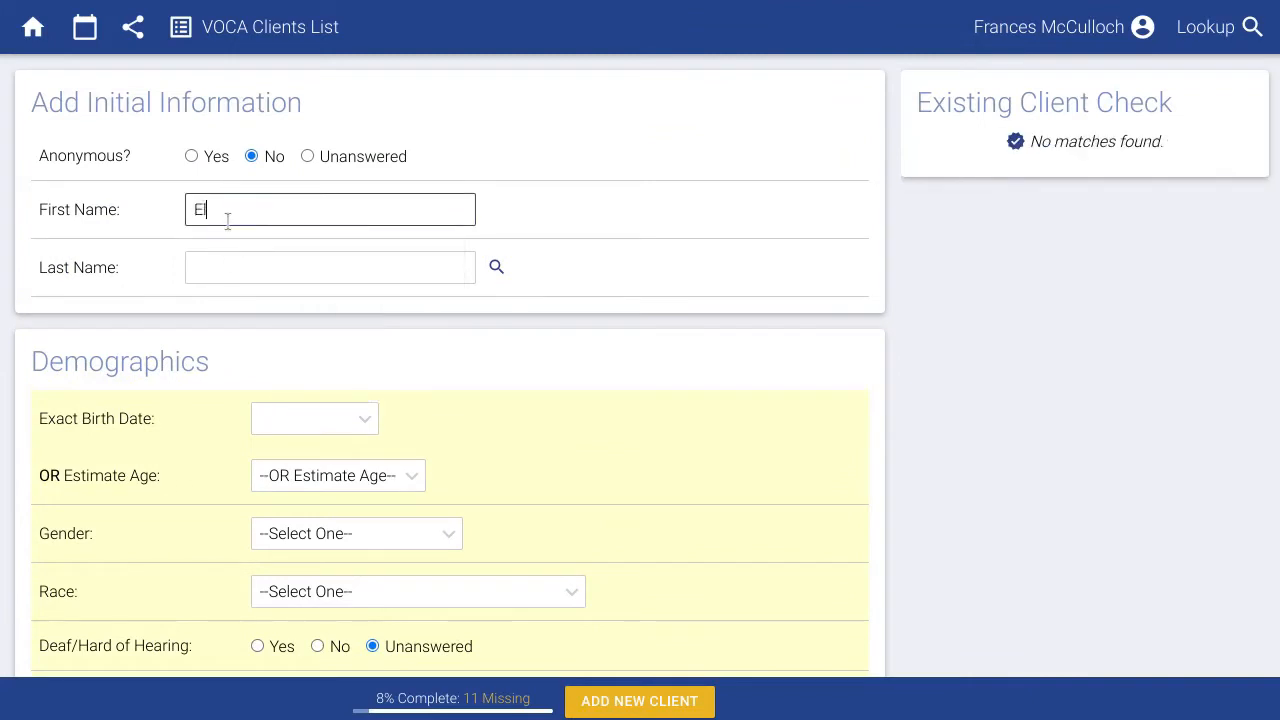
key(Tab)
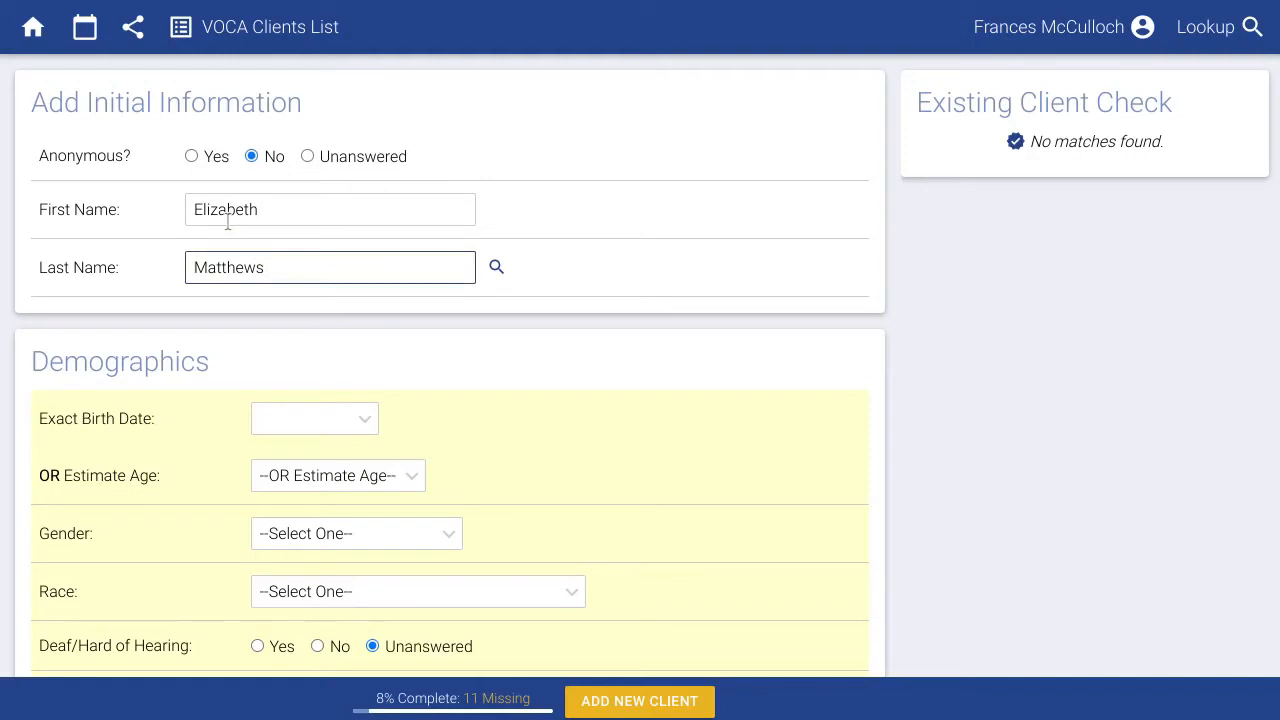
click(349, 318)
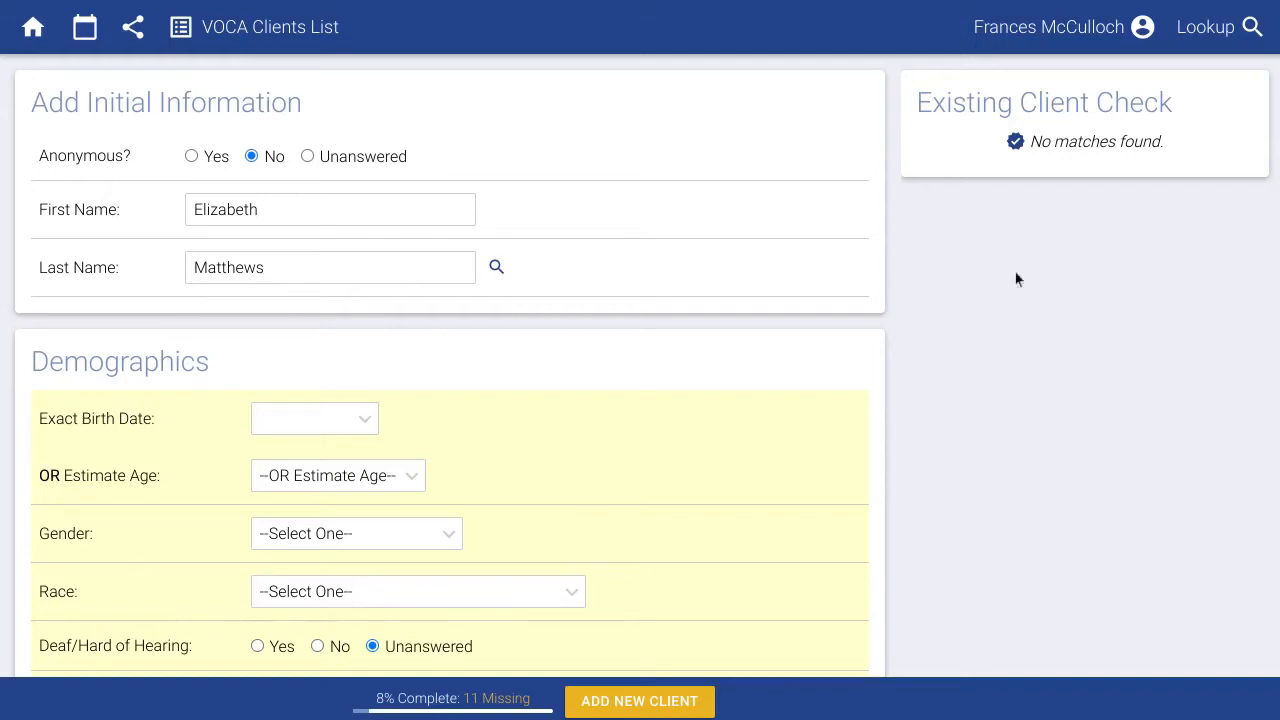
Enter the birth date 6/12/1997, then clear it so the exact birth date is blank.
scroll(787, 385, down, 1)
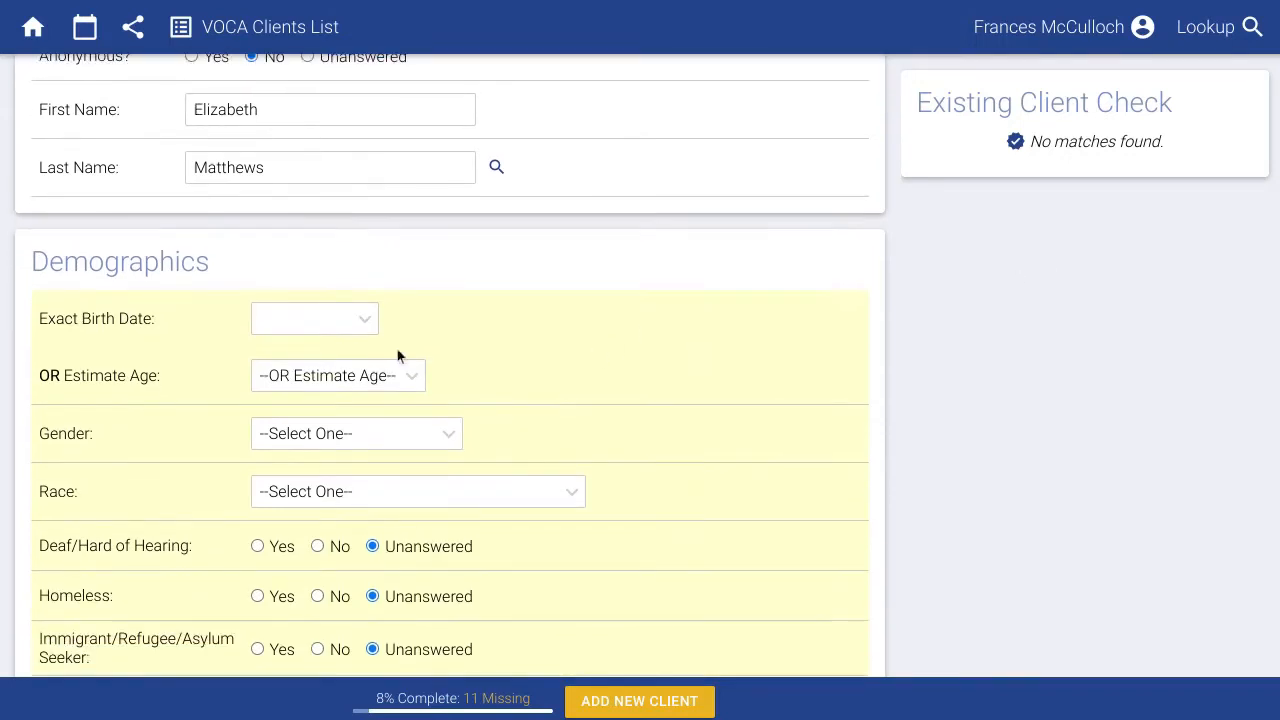
click(326, 319)
text(6/12)
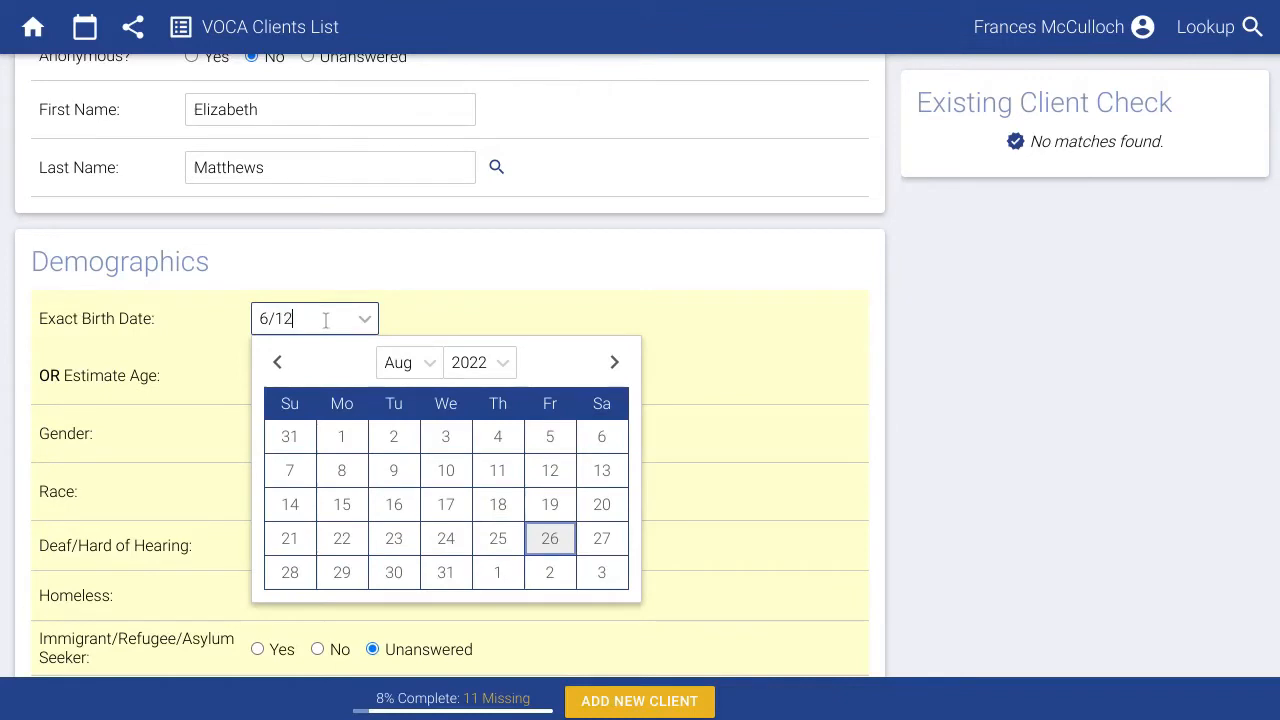
text(/1997)
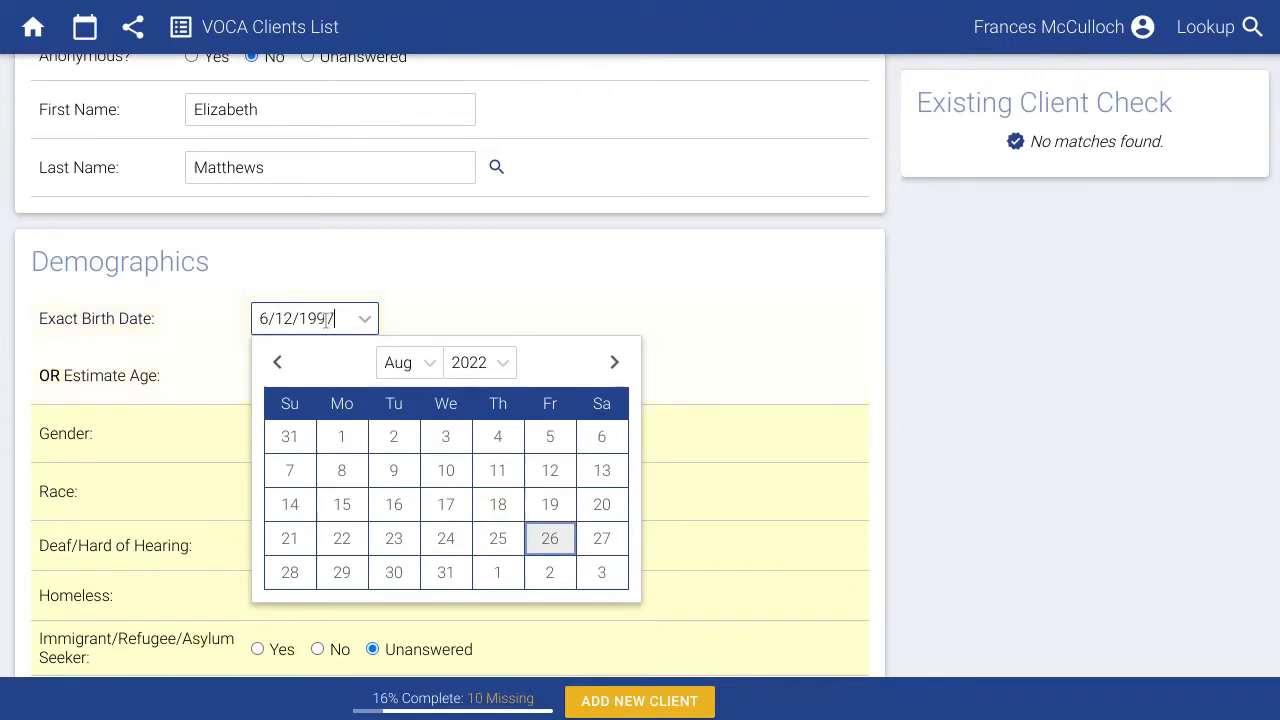
click(447, 283)
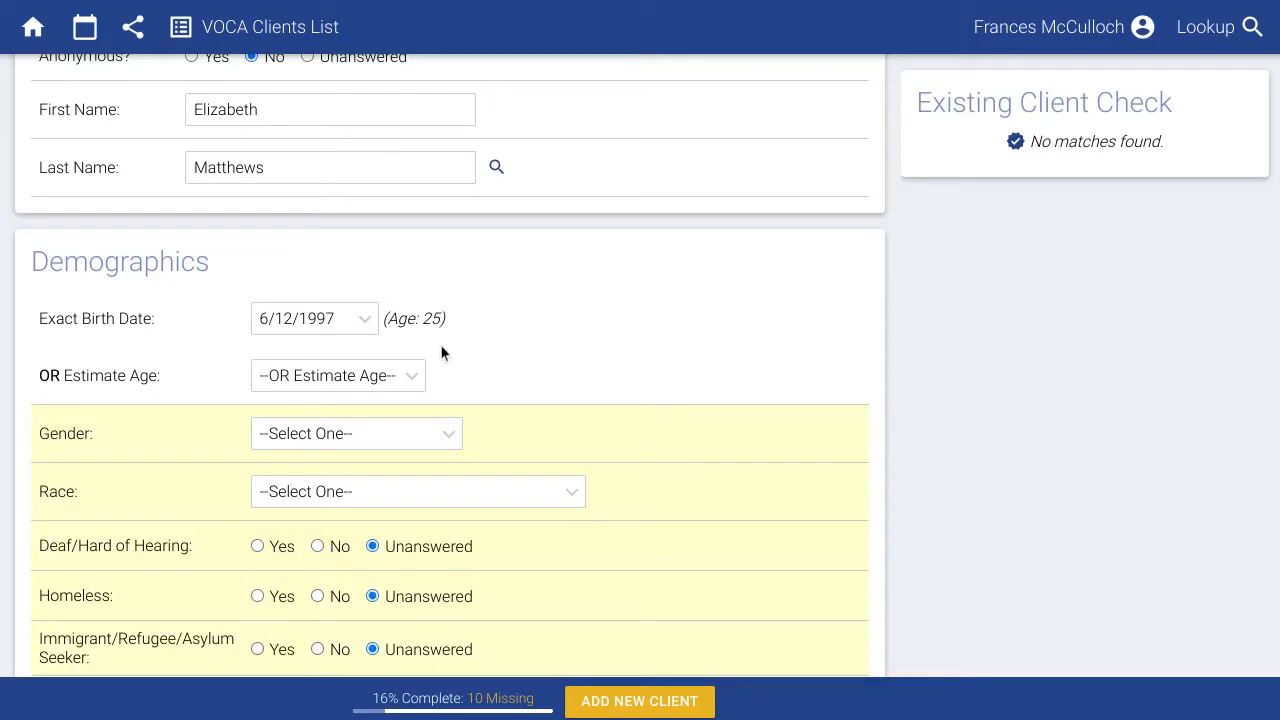
drag(333, 318, 247, 318)
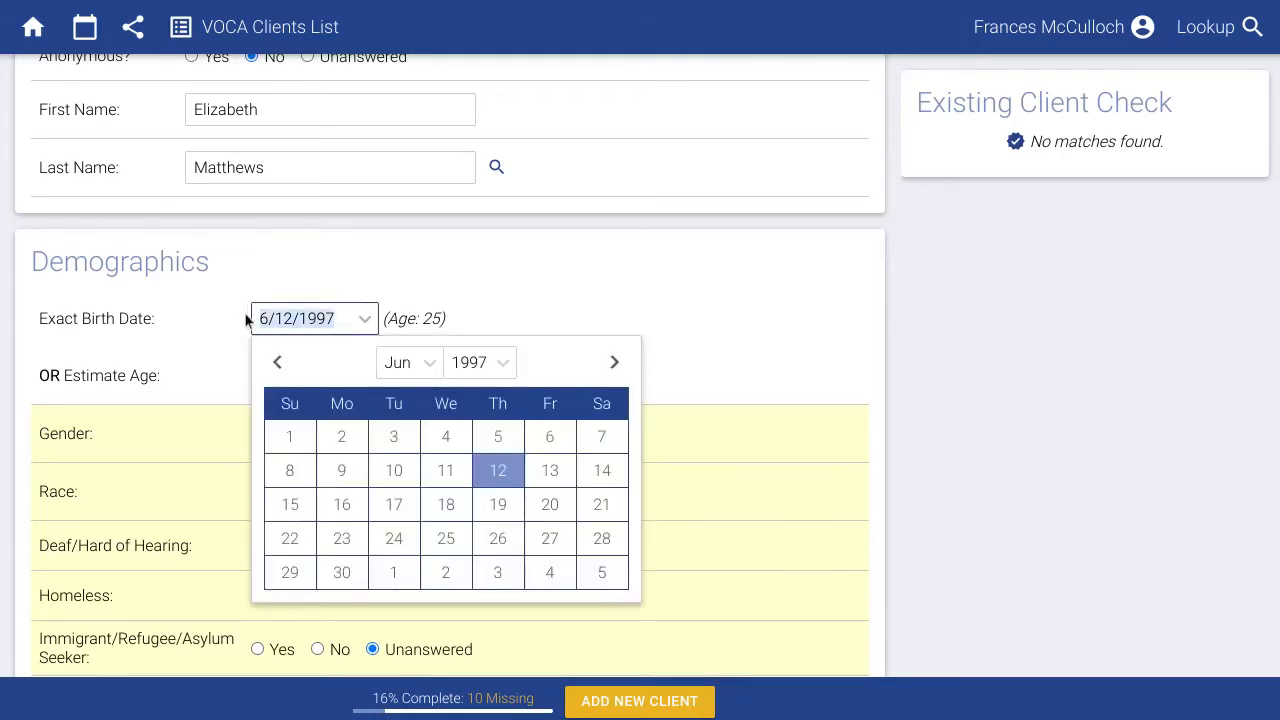
key(BackSpace)
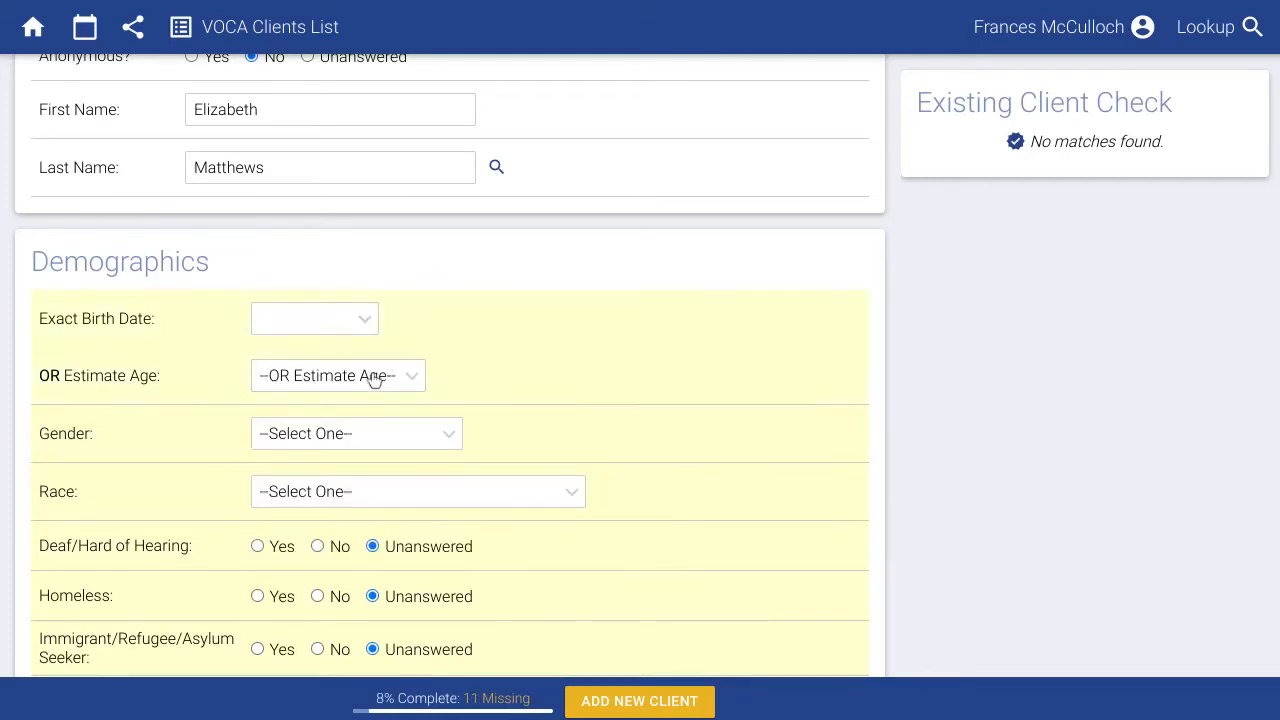
Set the client's estimated age to 25 years.
click(374, 378)
scroll(335, 510, down, 5)
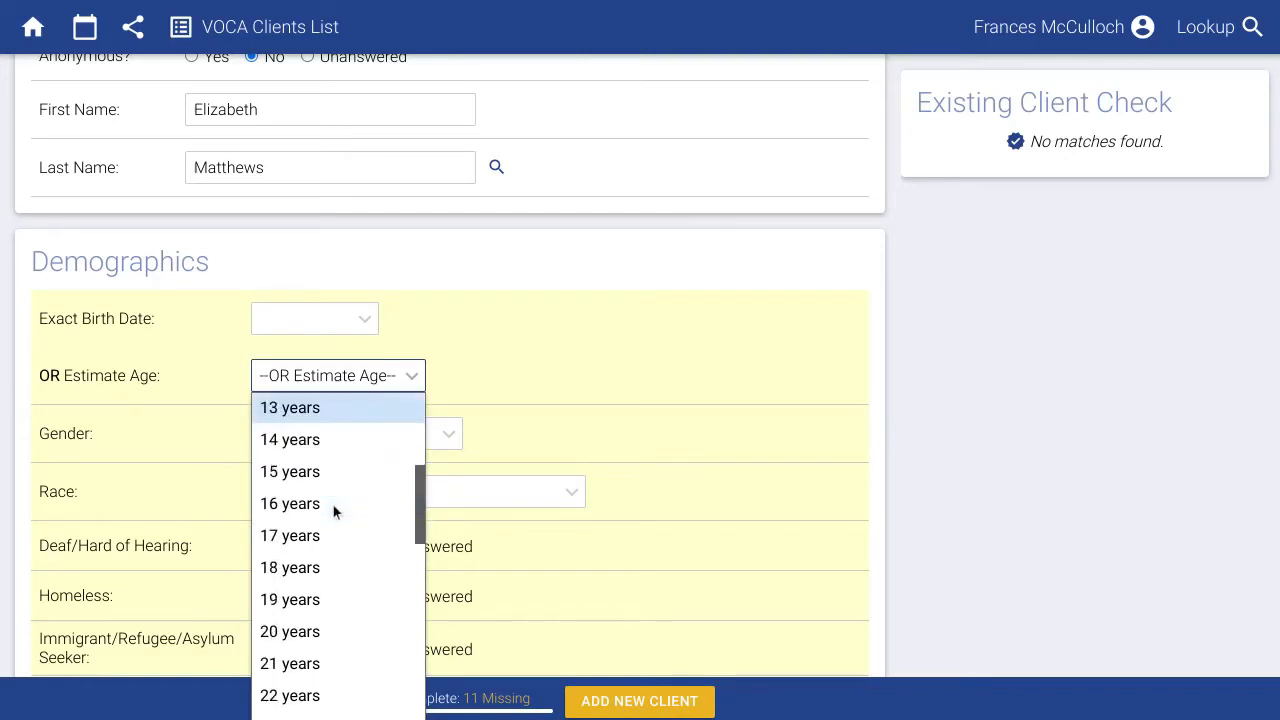
scroll(333, 505, down, 3)
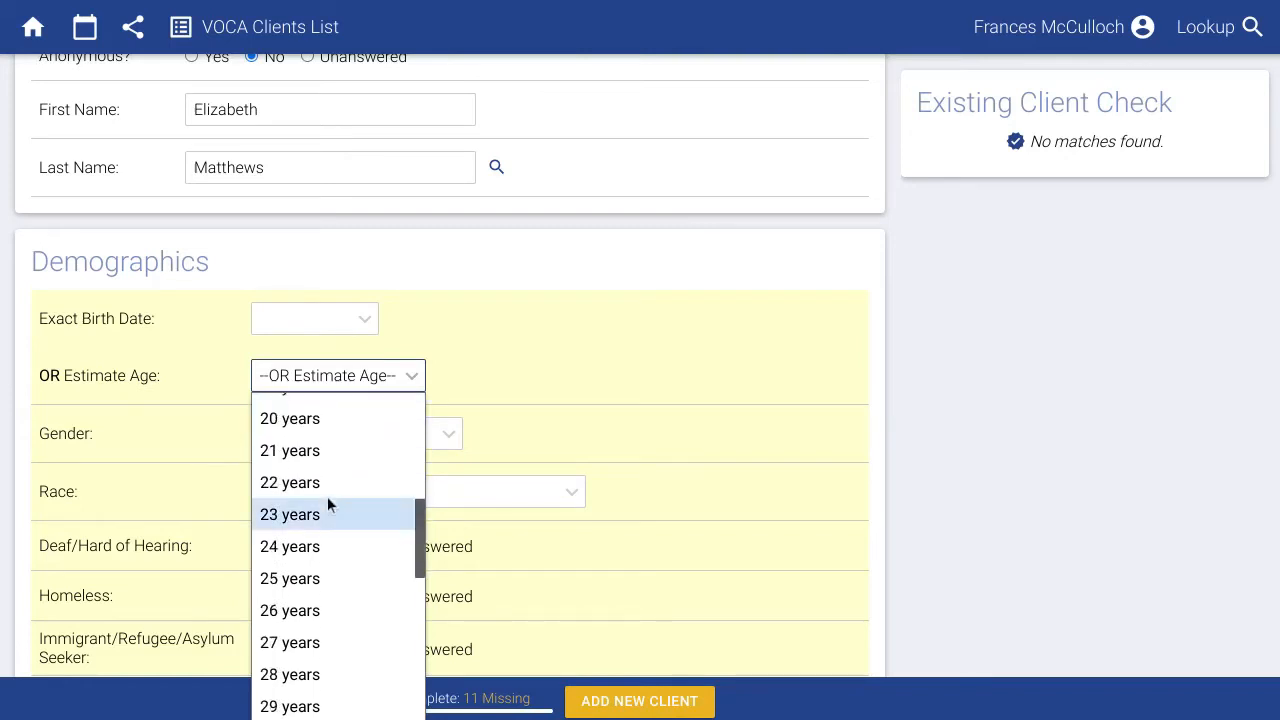
click(329, 579)
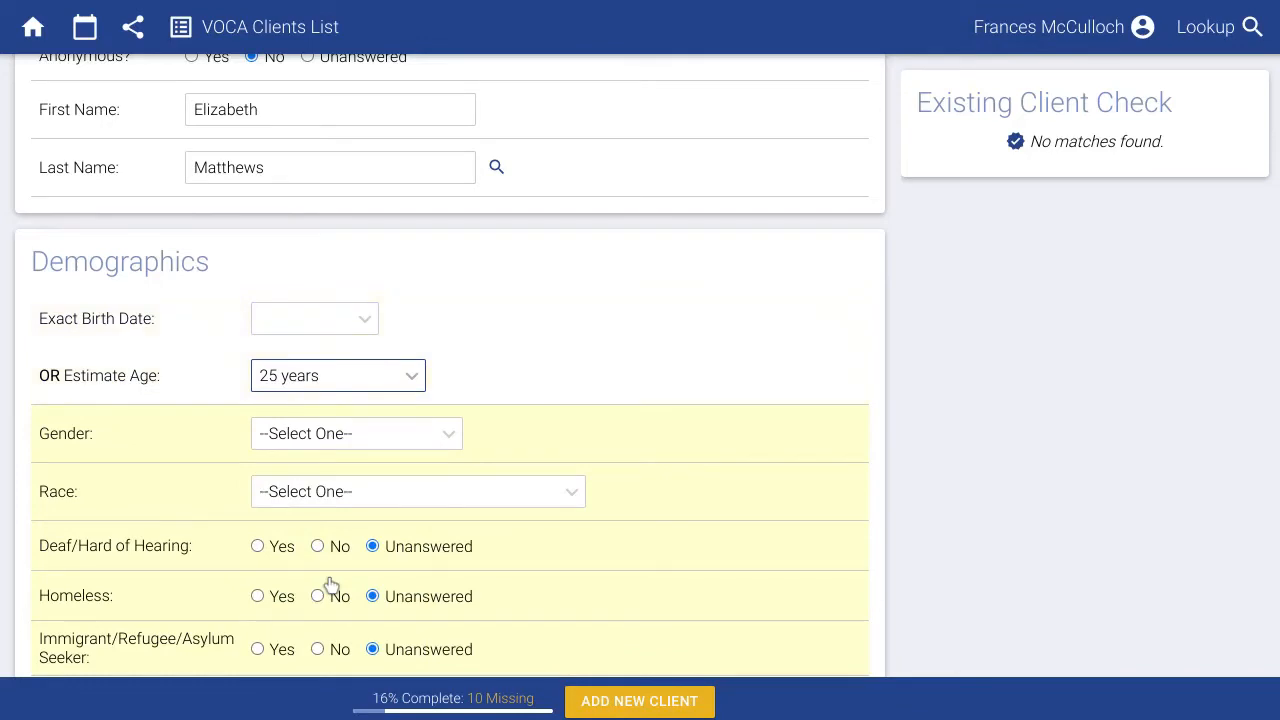
scroll(327, 580, down, 7)
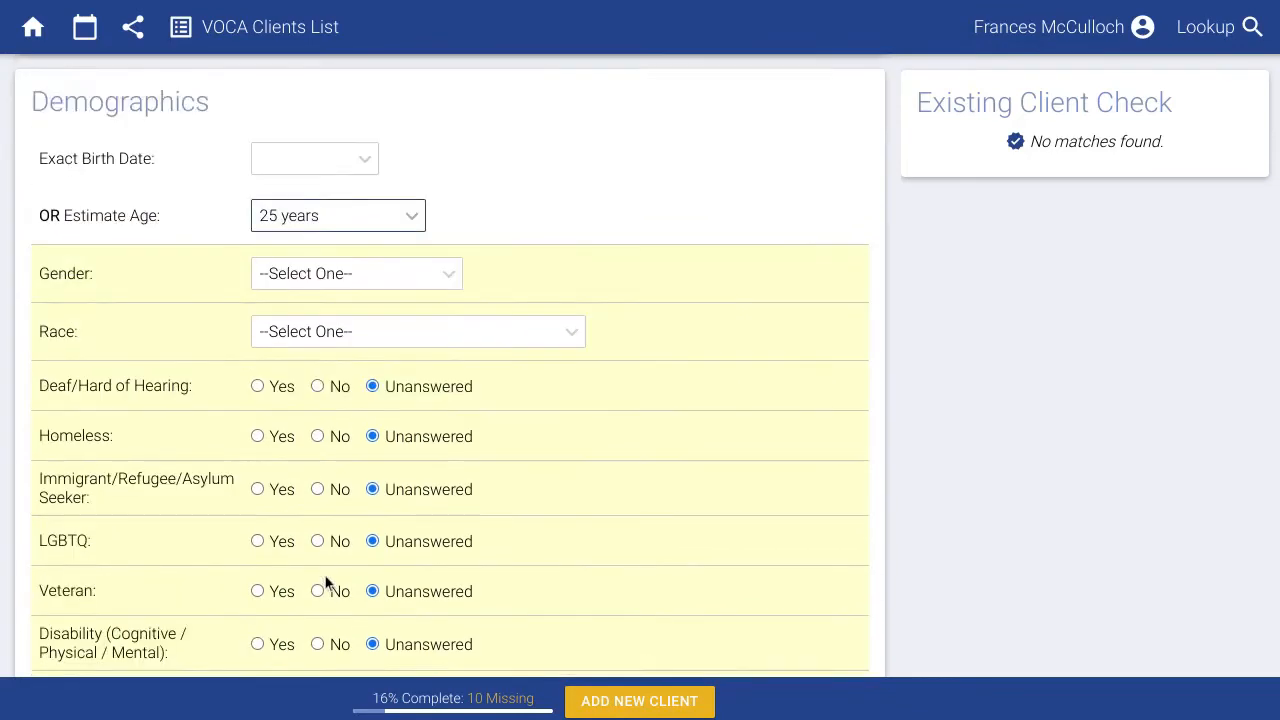
Mark the first incident as Domestic and/or Family Violence and add a second incident entry.
scroll(323, 570, down, 3)
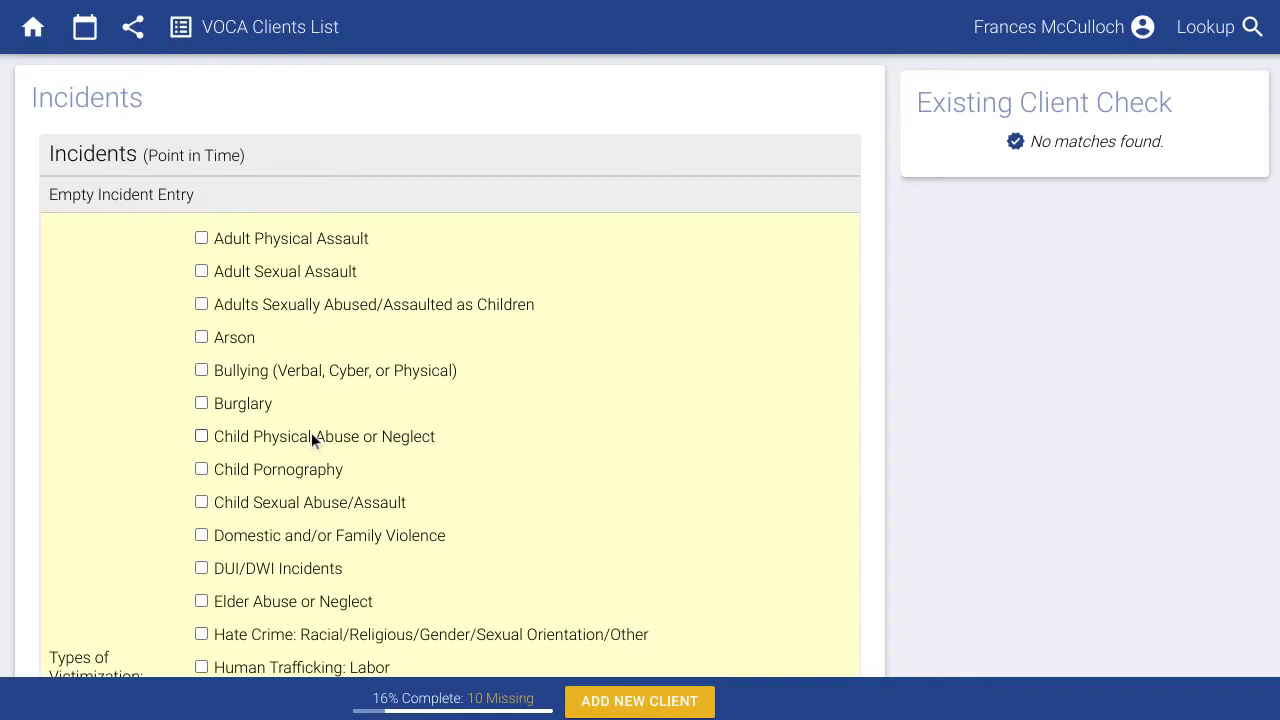
click(332, 540)
scroll(333, 540, down, 5)
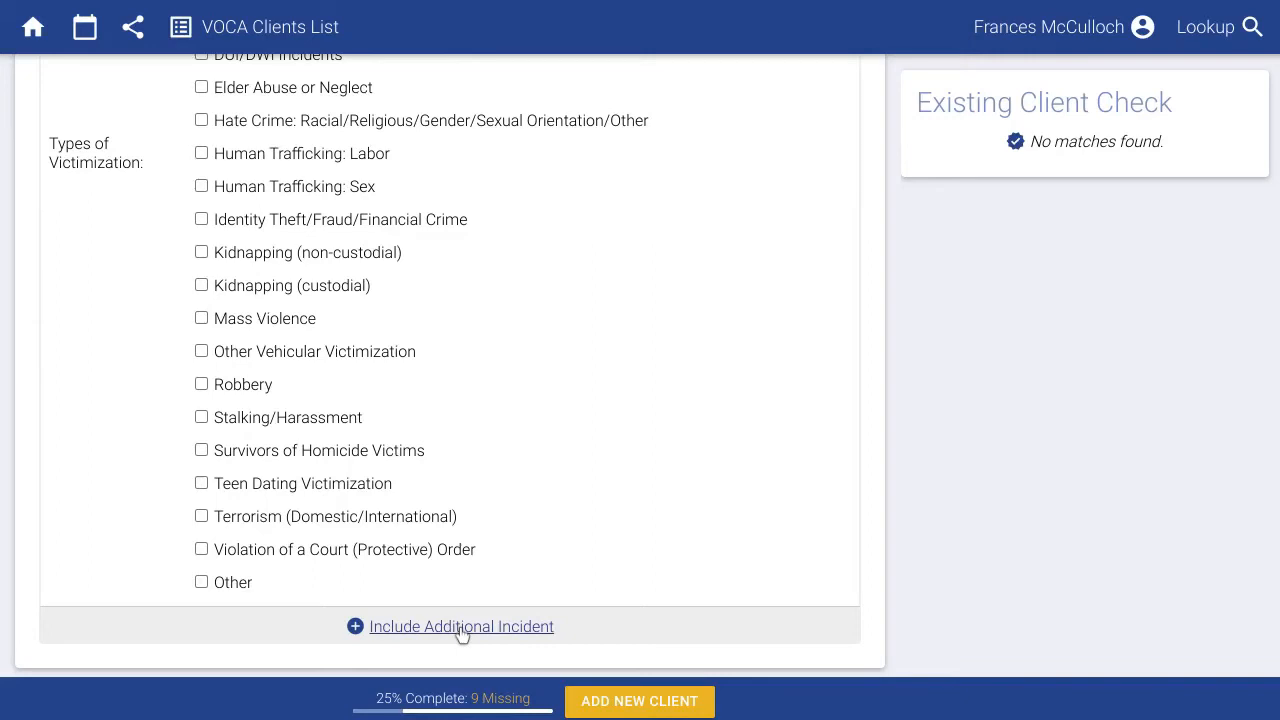
click(461, 627)
Undo the extra New Incident entry.
scroll(413, 508, down, 3)
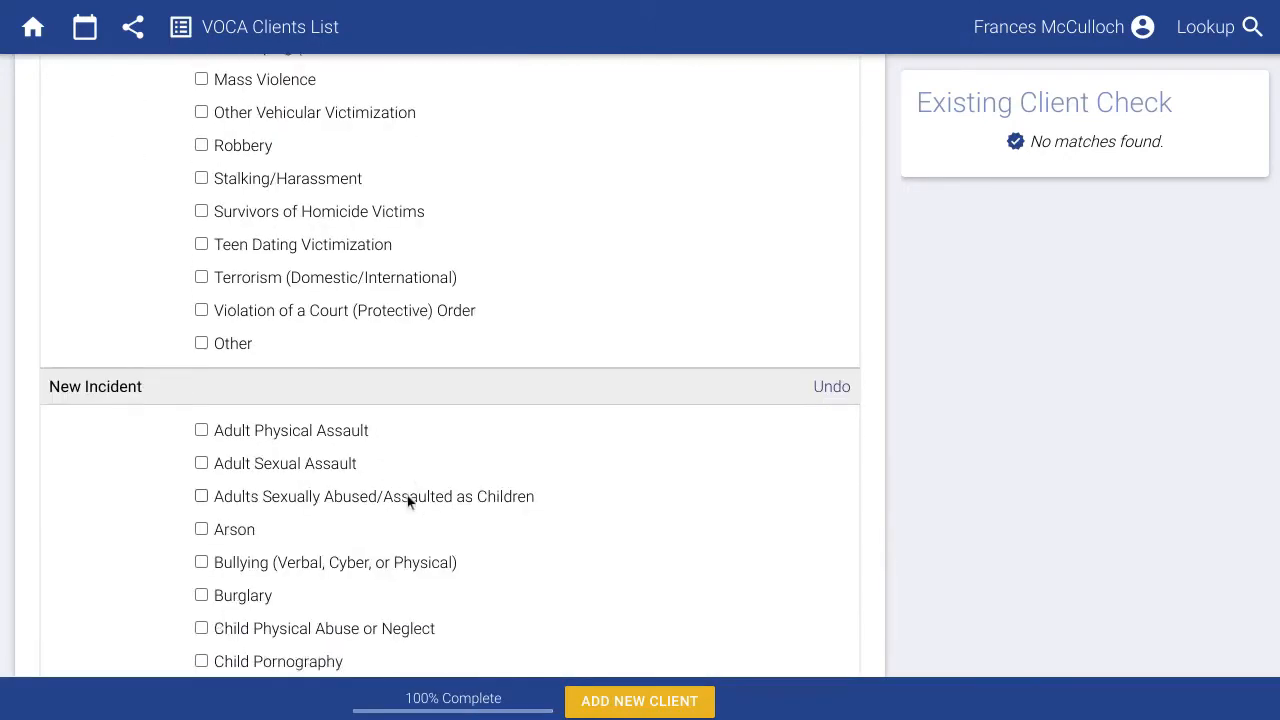
scroll(407, 500, down, 2)
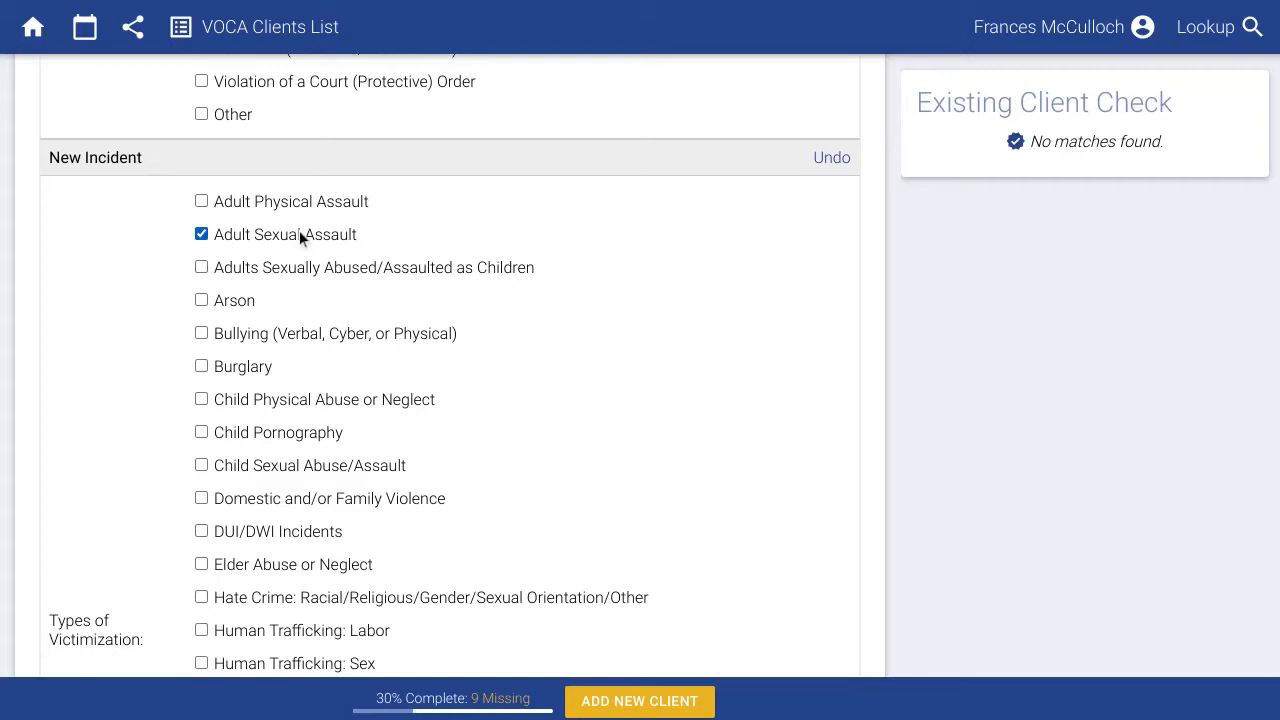
click(831, 158)
Add Adult Sexual Assault to the first incident's Types of Victimization.
scroll(577, 286, up, 3)
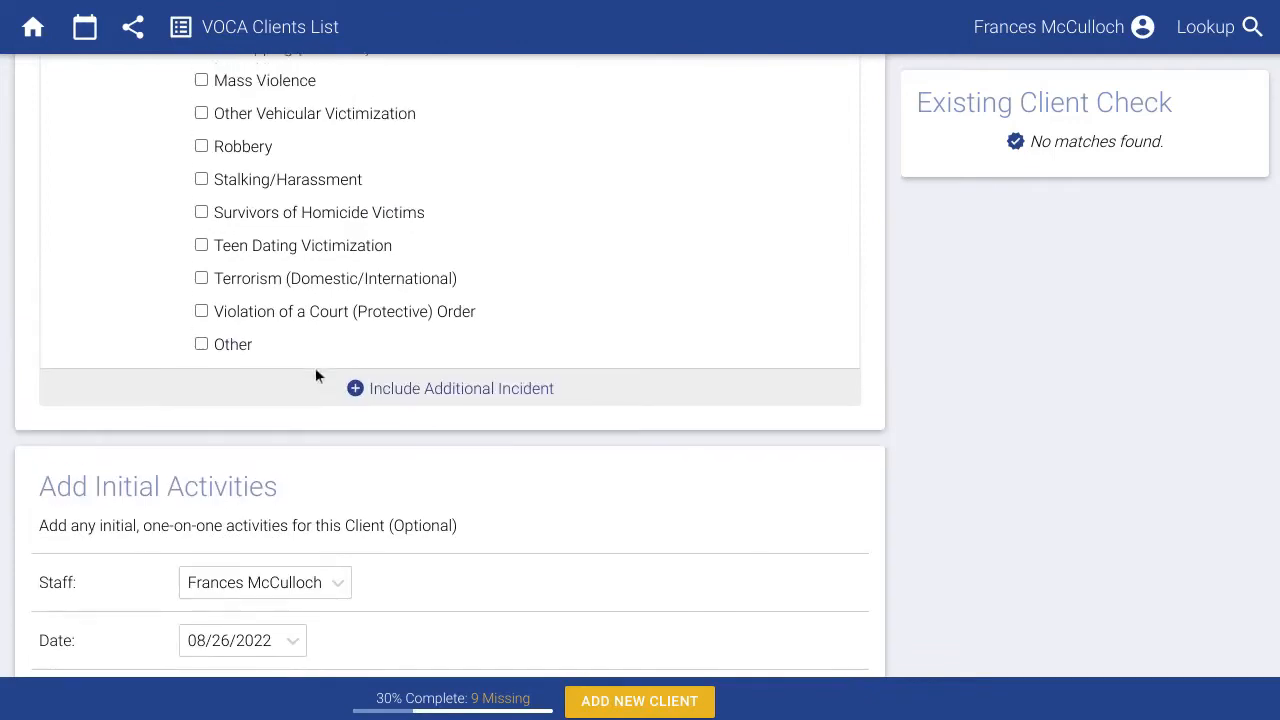
scroll(315, 375, up, 6)
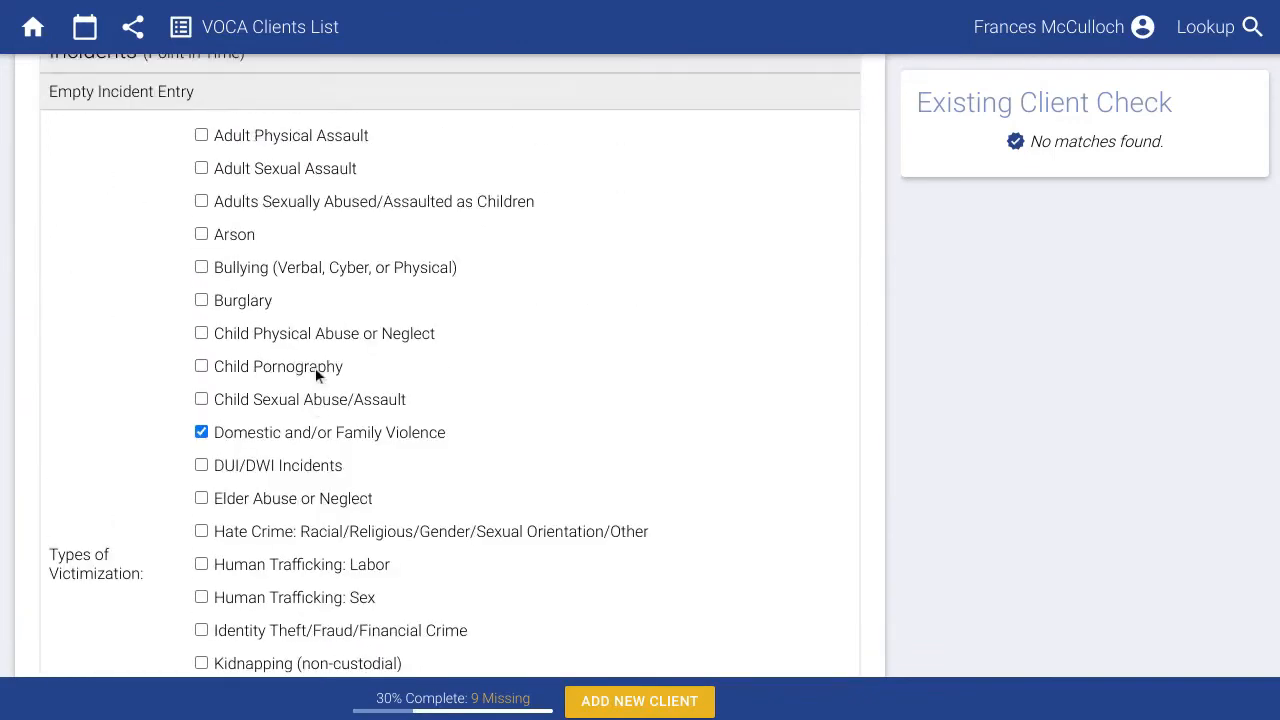
click(289, 168)
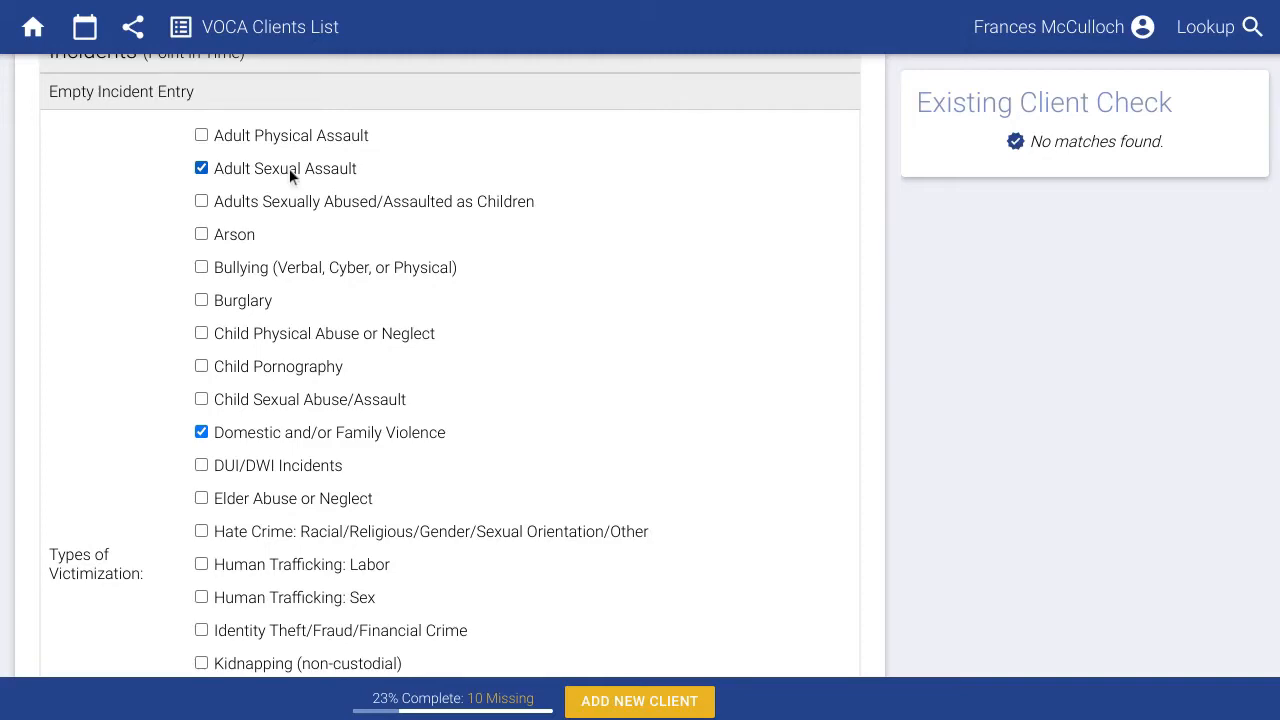
scroll(289, 168, down, 5)
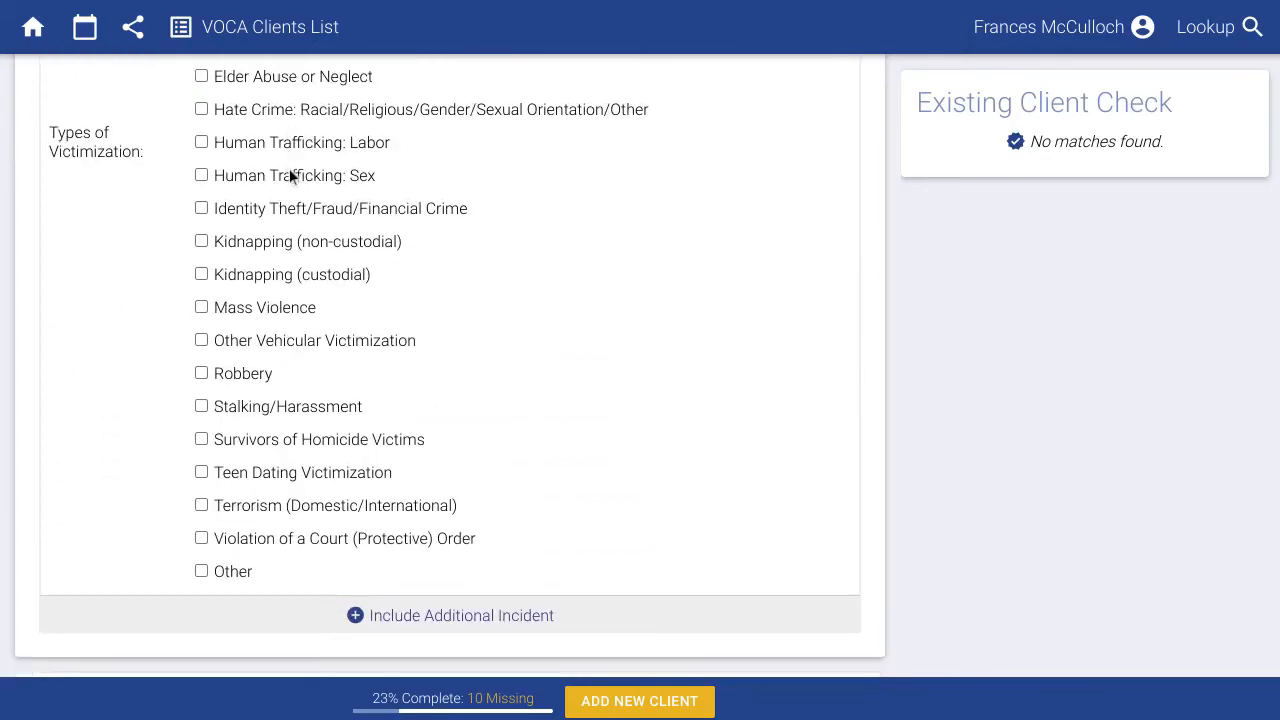
scroll(289, 172, down, 6)
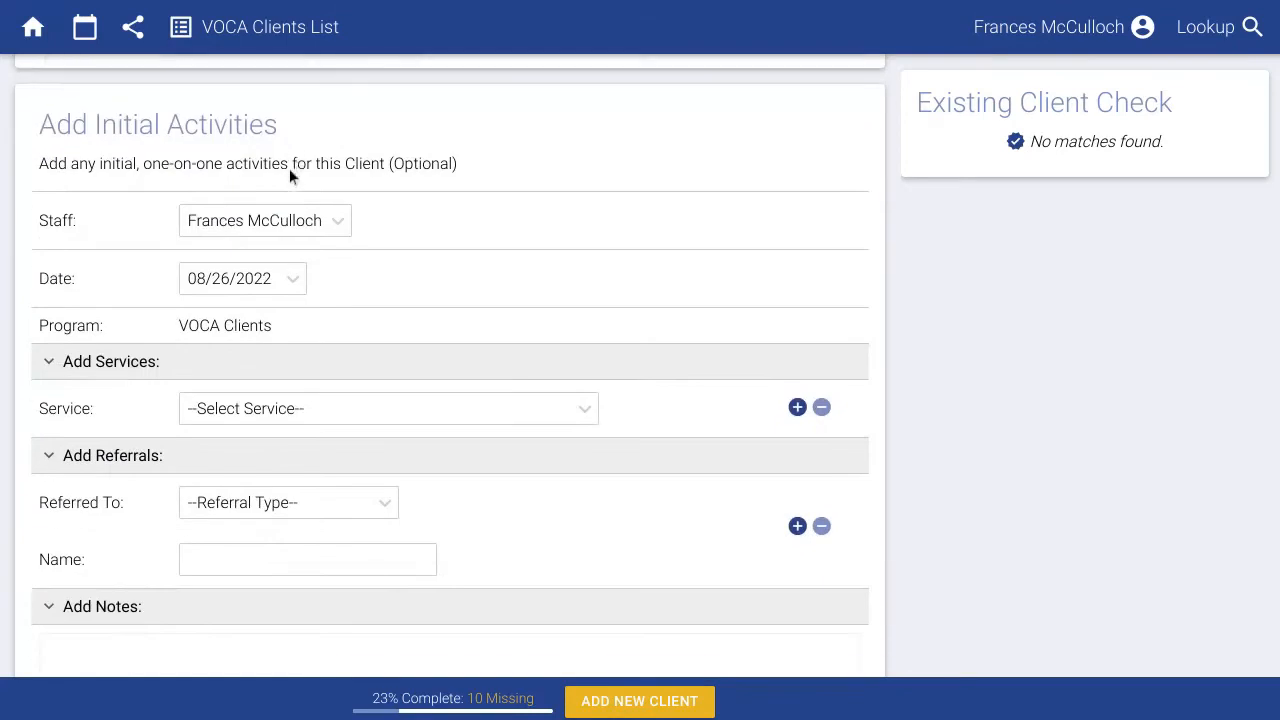
Record Individual Advocacy and Medical Advocacy as the client's services.
click(403, 386)
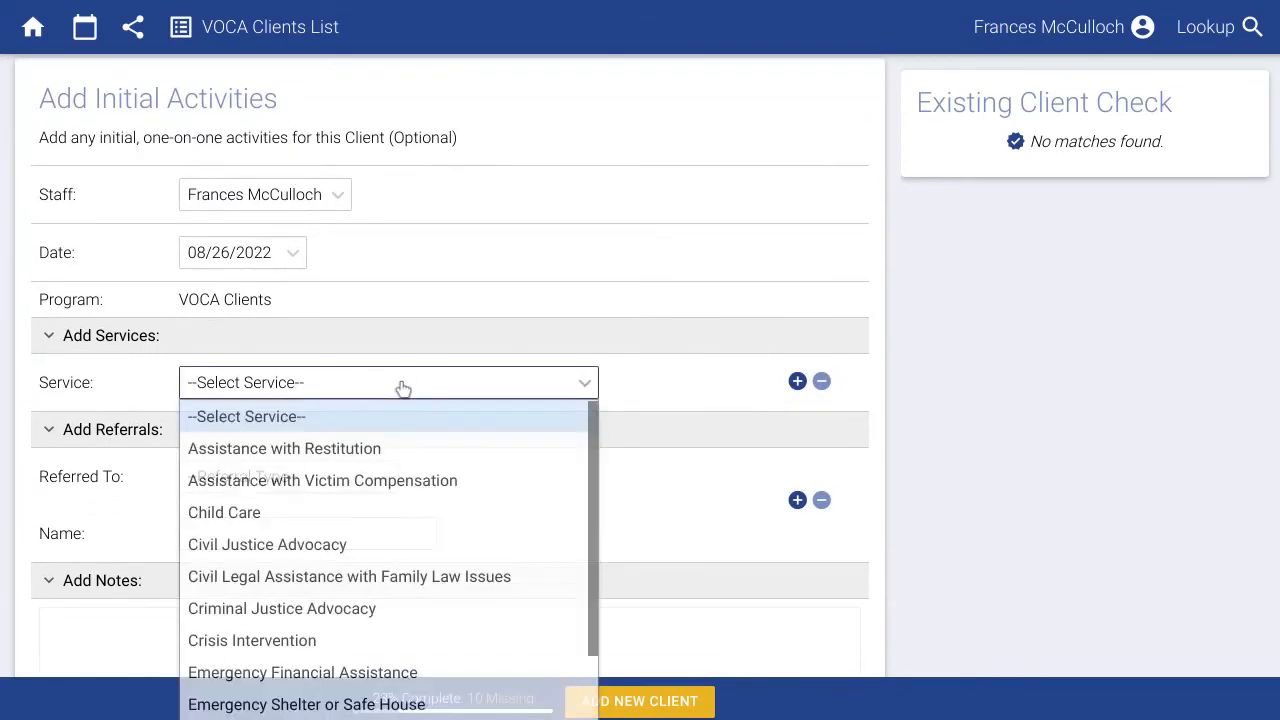
scroll(356, 475, down, 3)
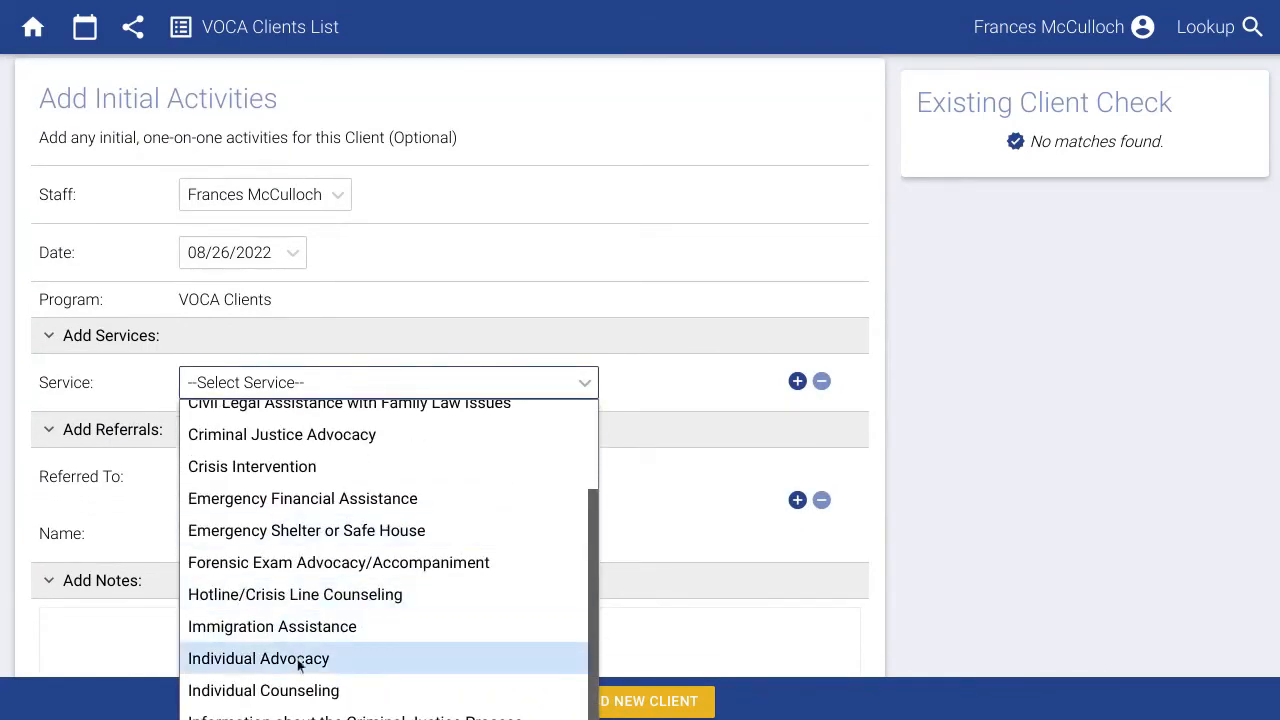
click(297, 659)
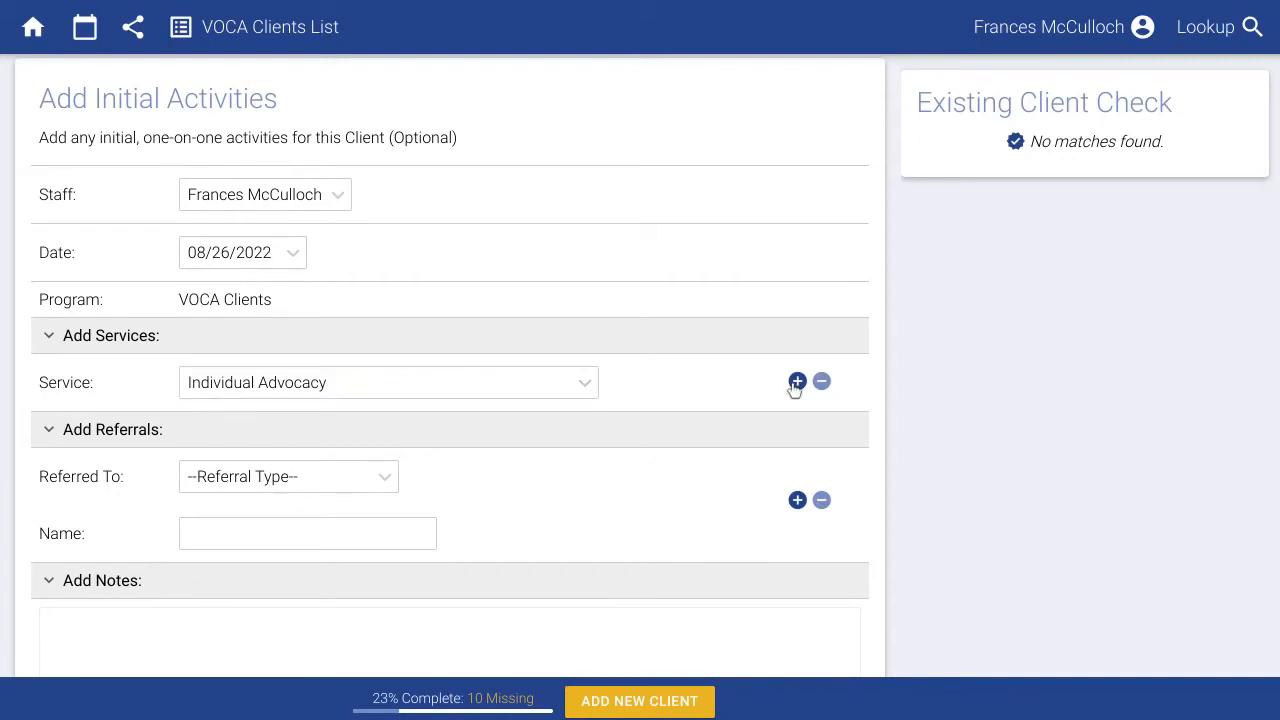
click(797, 382)
click(453, 443)
scroll(370, 335, down, 4)
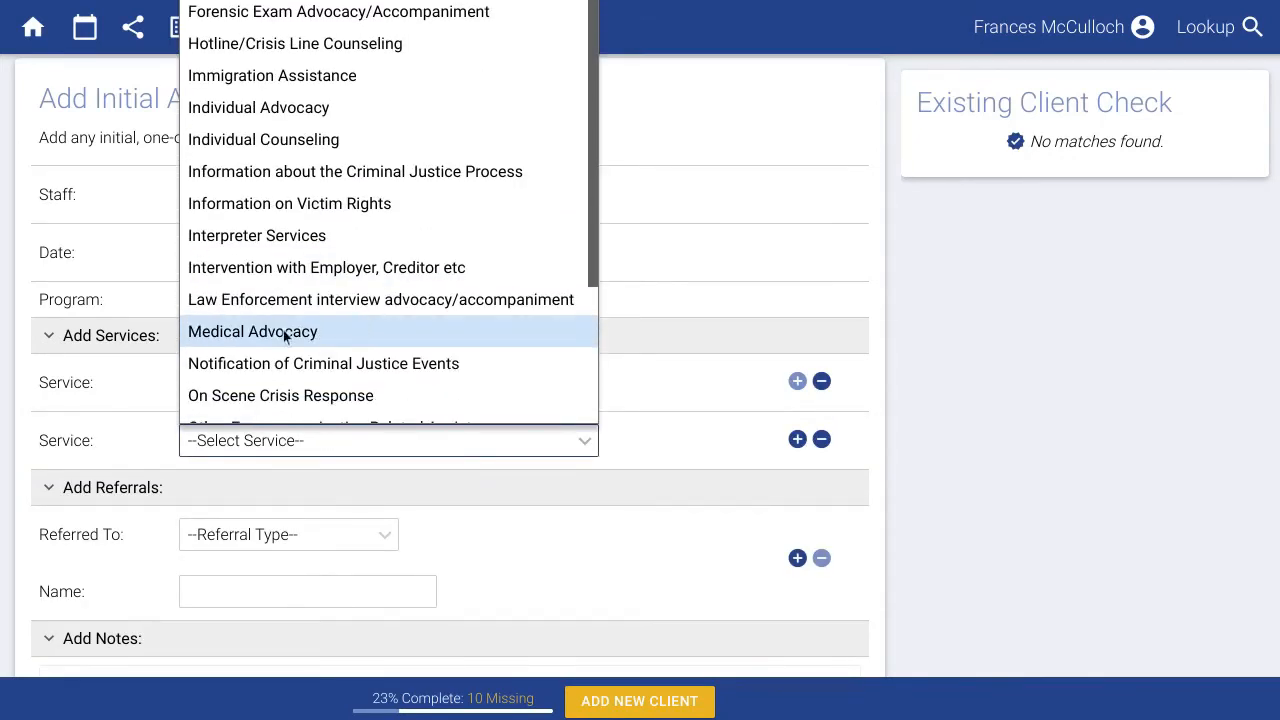
click(285, 335)
Write the intake notes 'Some notes about the intake...' and save the new client.
scroll(643, 443, down, 3)
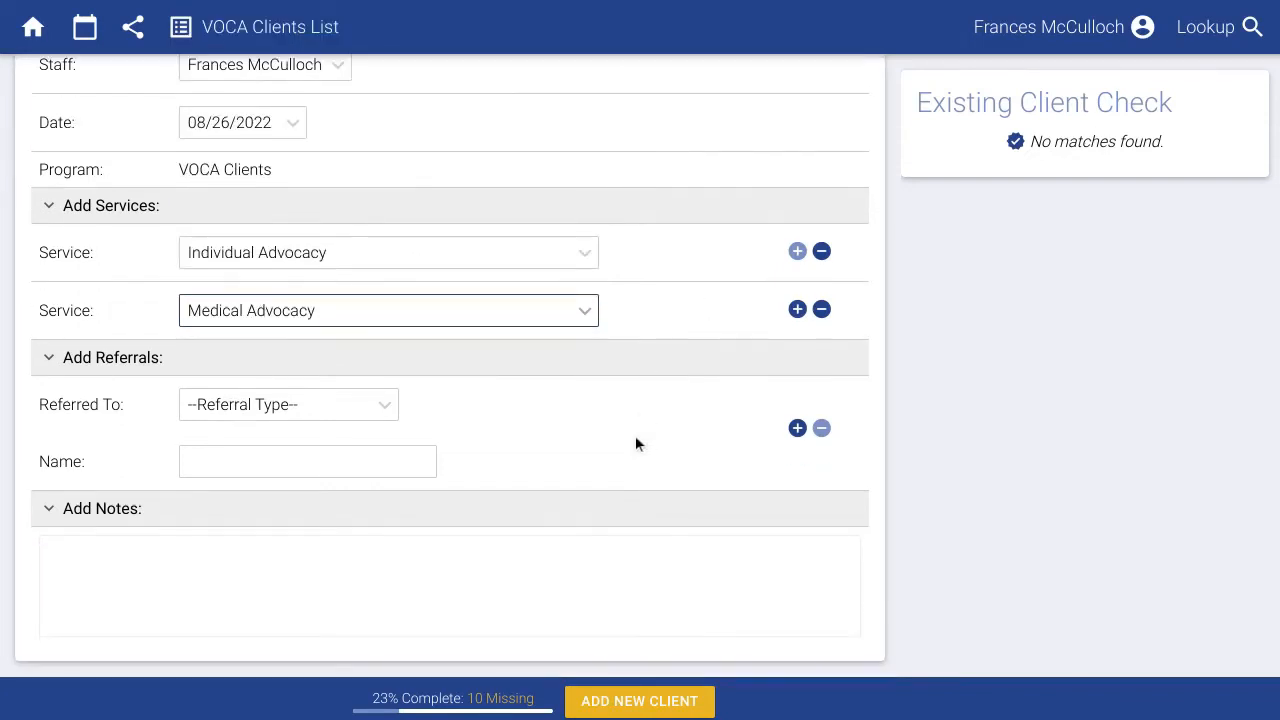
click(601, 555)
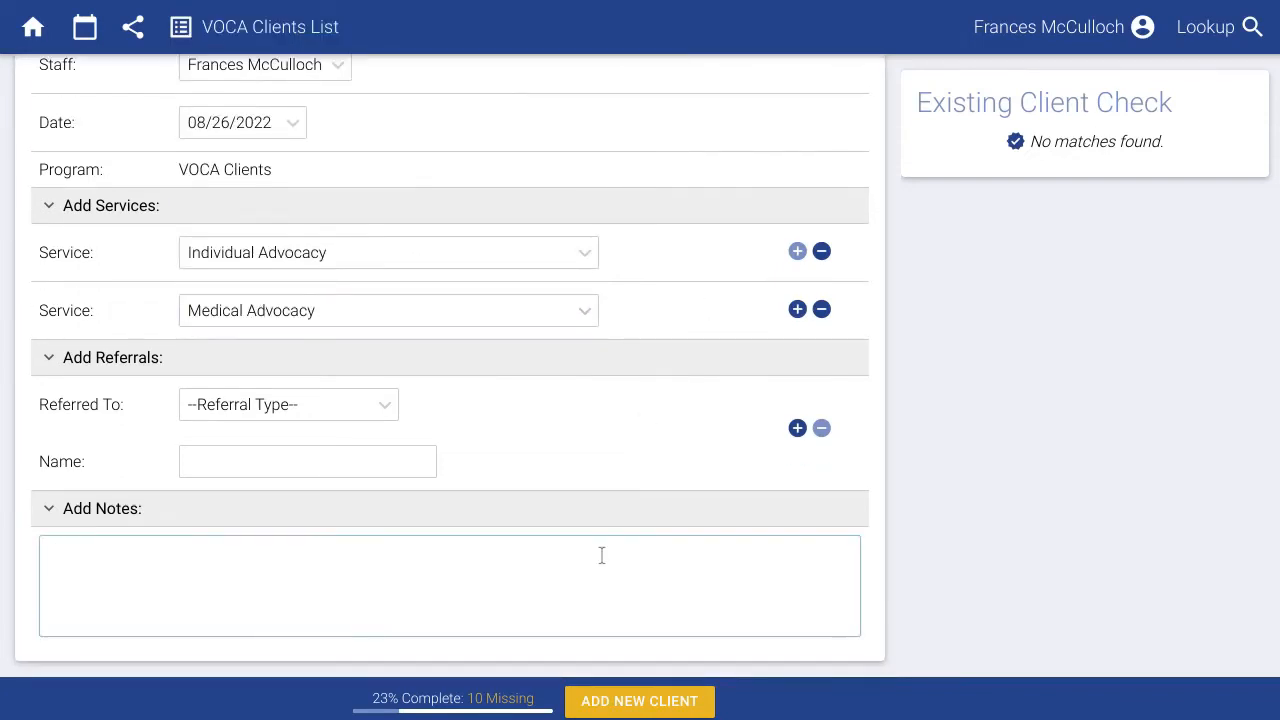
text(Some notes about)
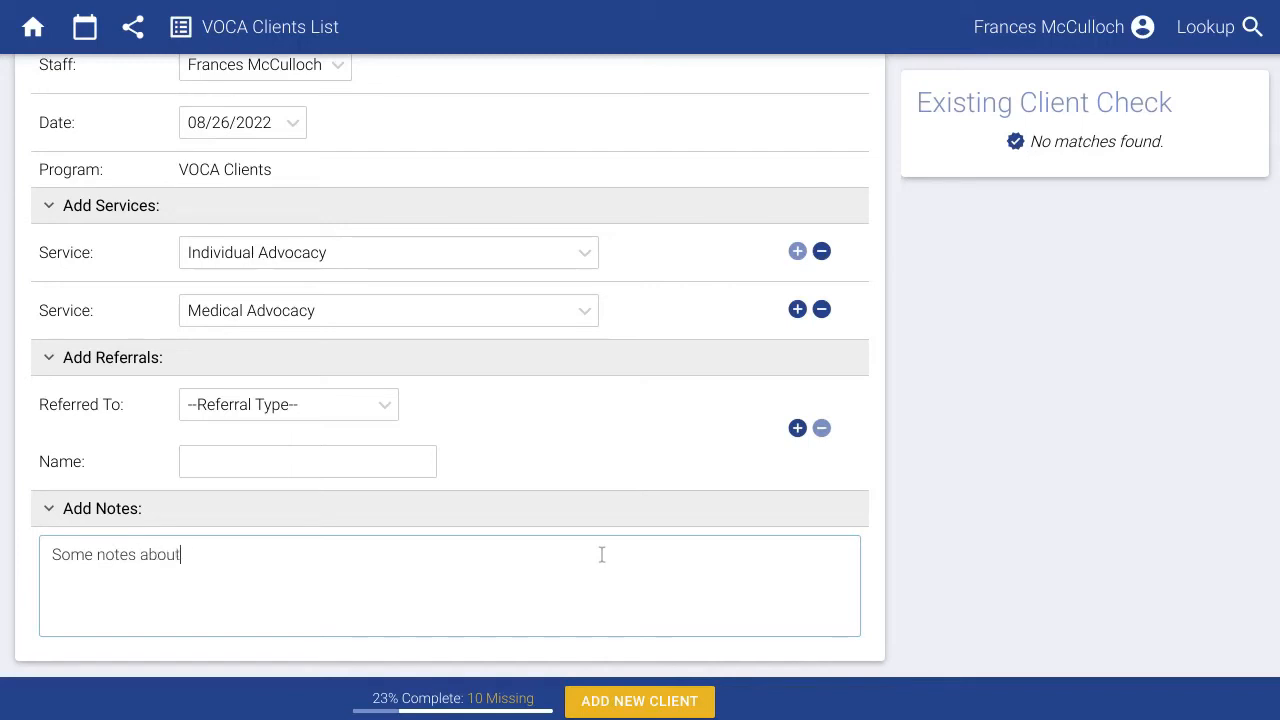
text( the intake...)
click(648, 706)
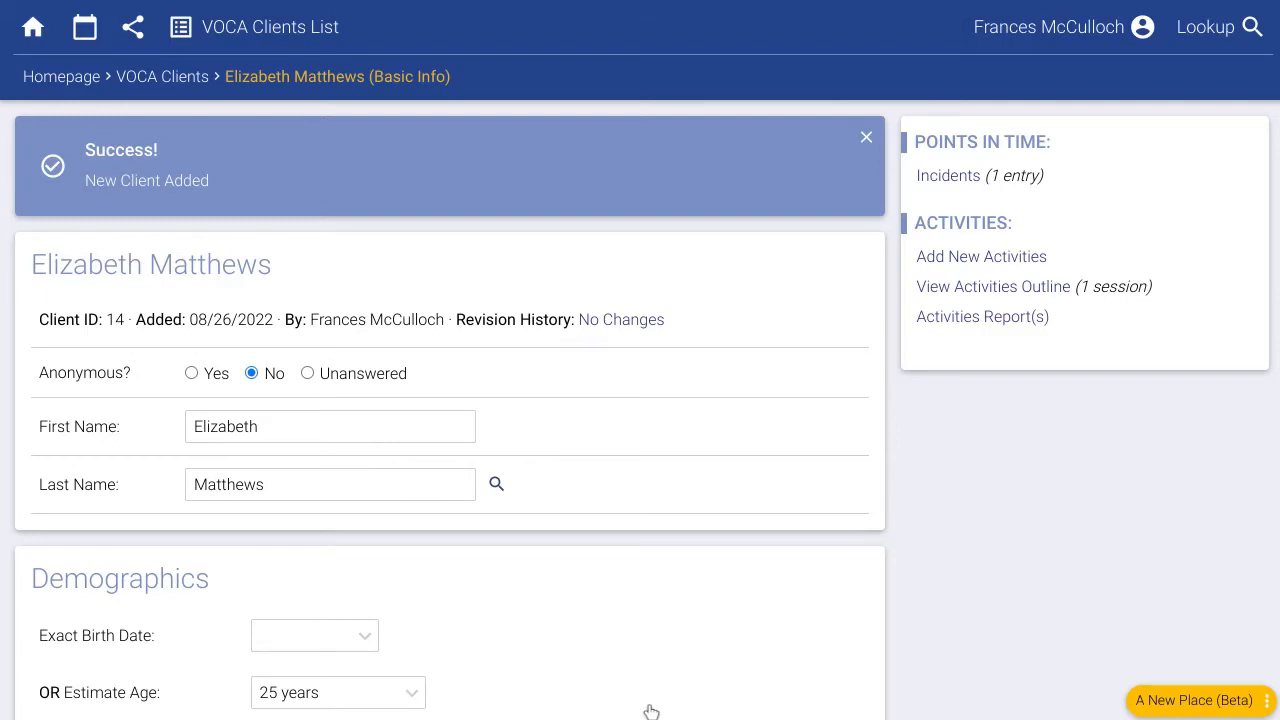
From the homepage, look up the client by name and open their record.
click(57, 78)
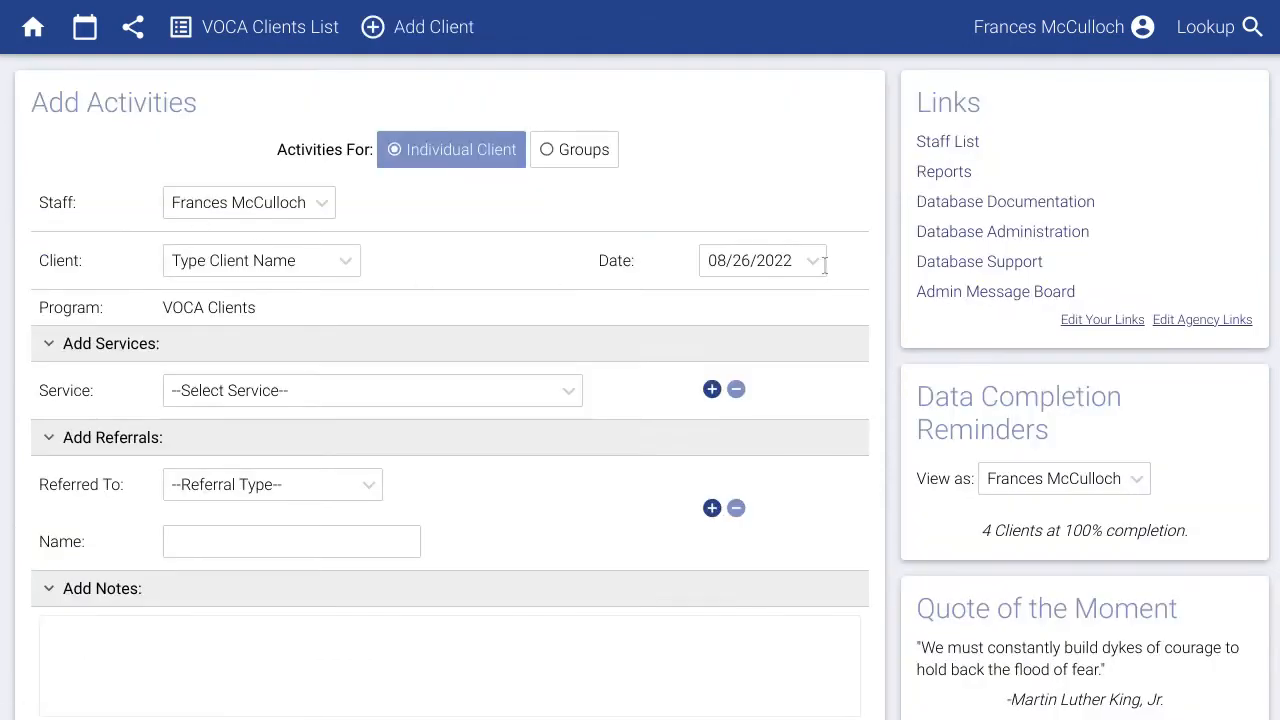
click(1218, 38)
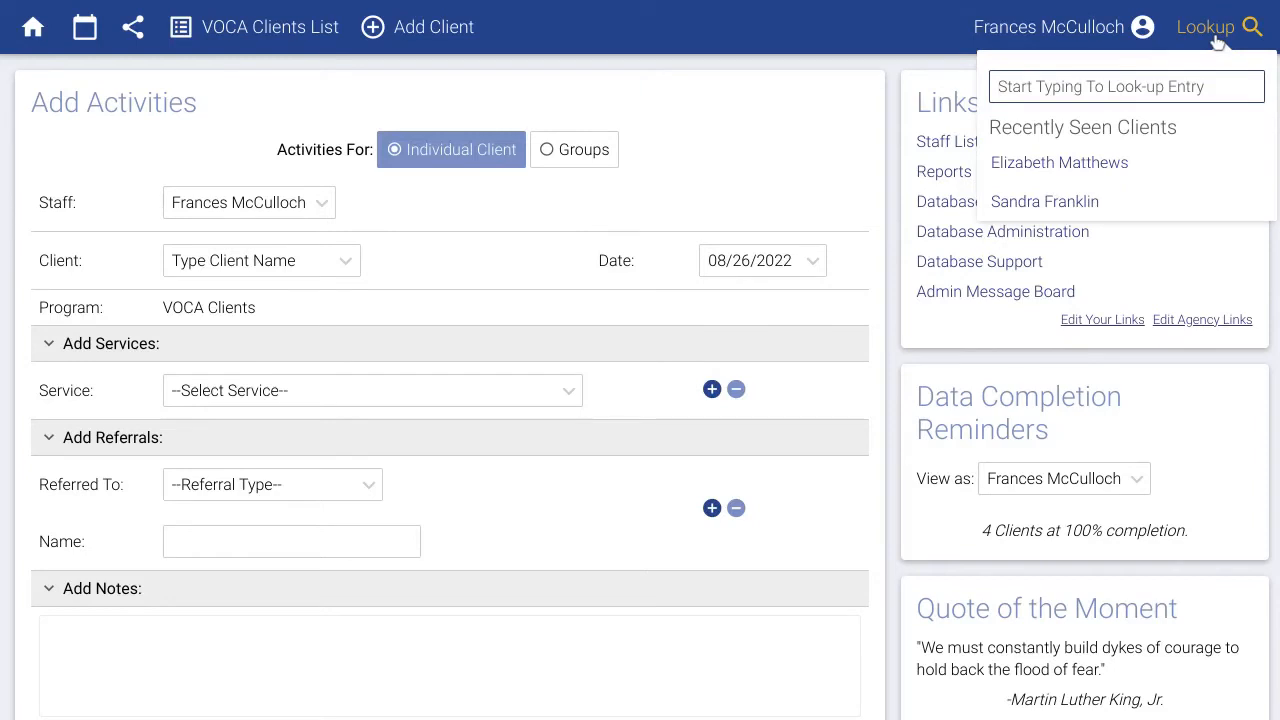
text(eliz)
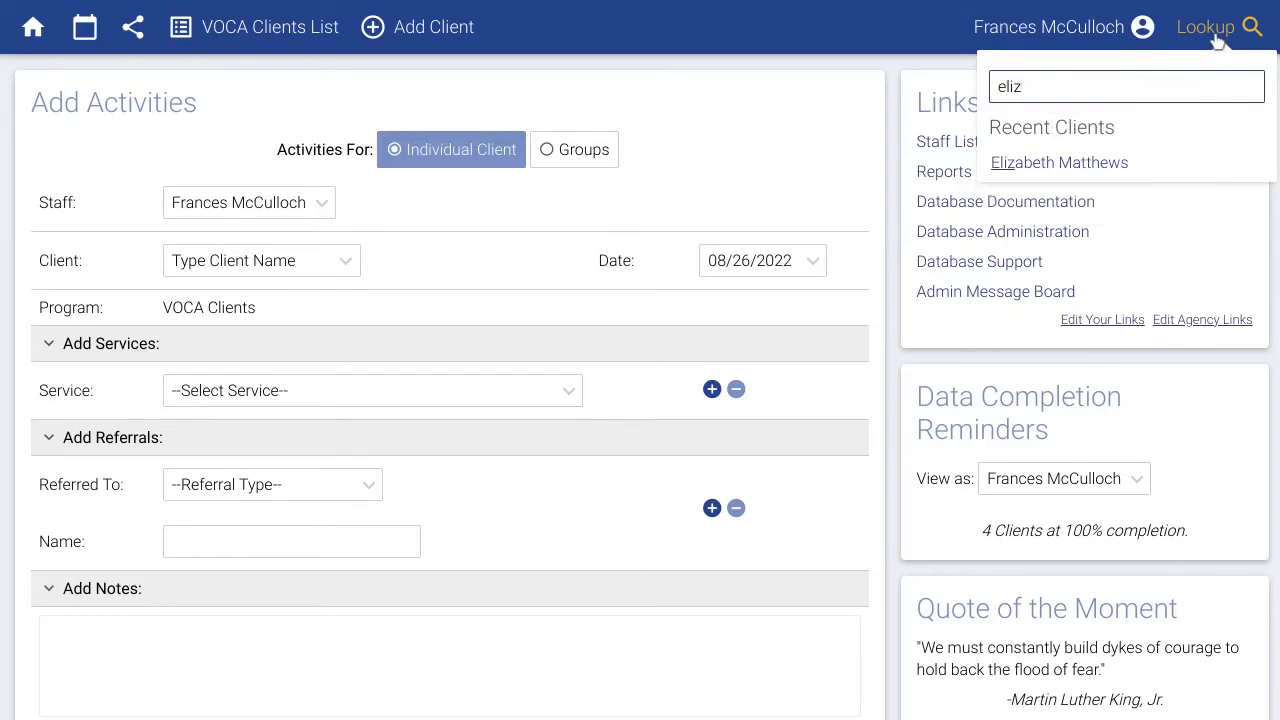
click(1105, 166)
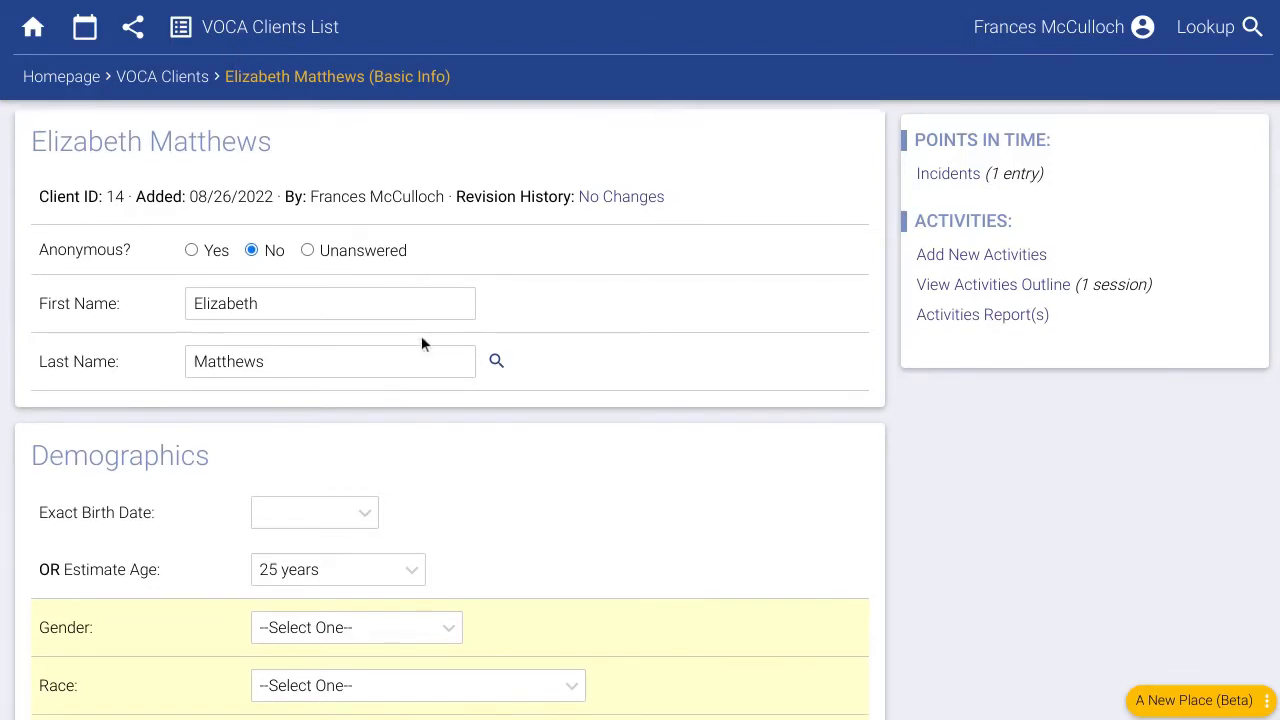
Save Gender Female and Race White Non-Latino/Caucasian, then view the Activities Outline.
scroll(421, 335, down, 2)
click(383, 433)
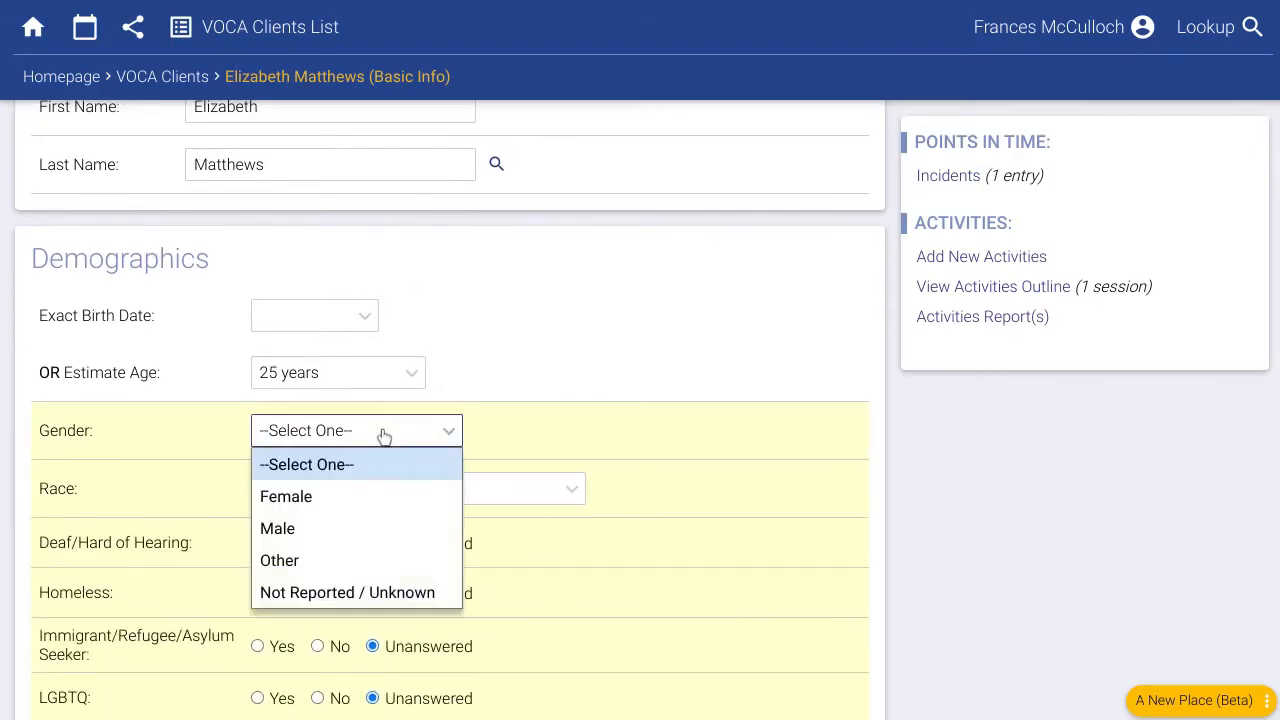
click(349, 496)
click(349, 497)
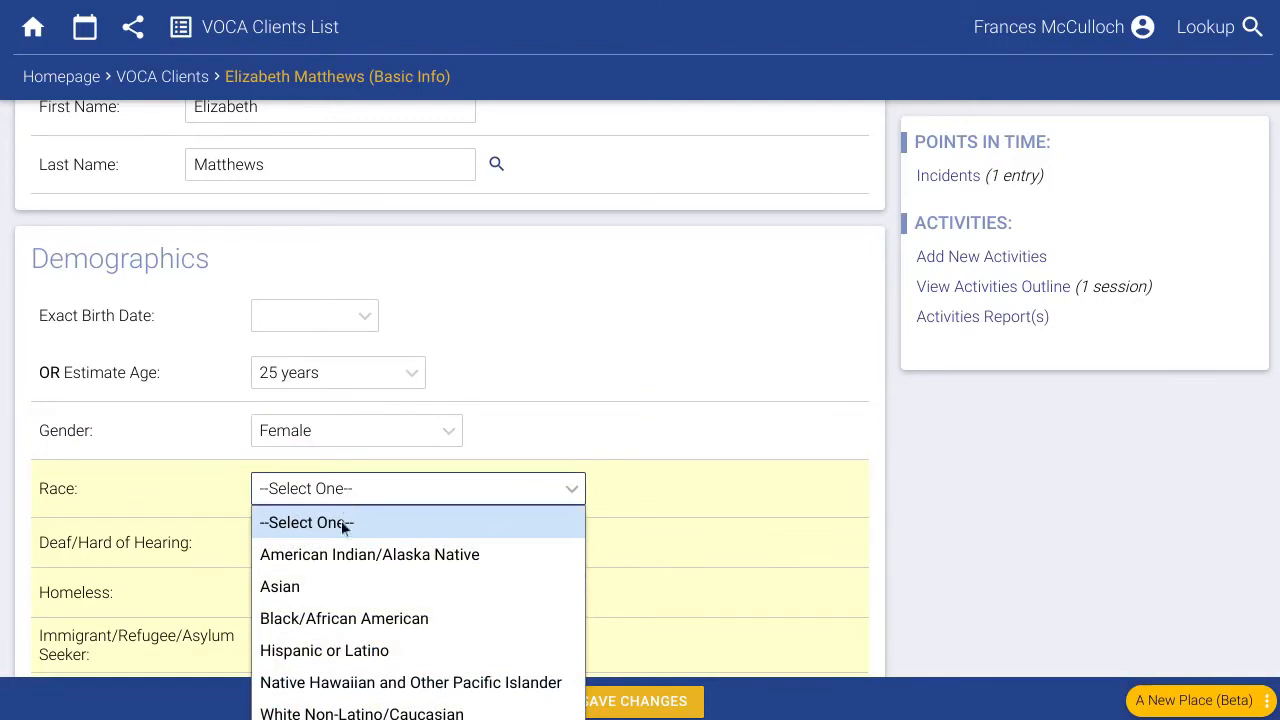
click(355, 713)
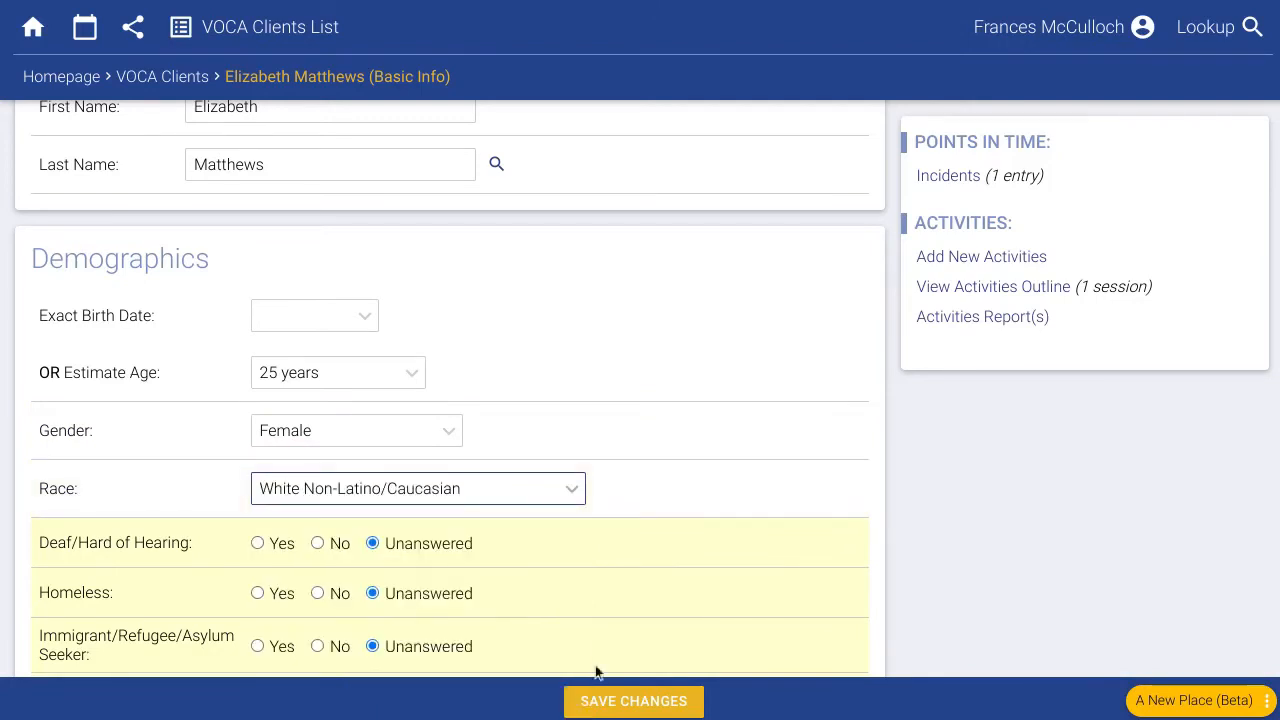
click(609, 703)
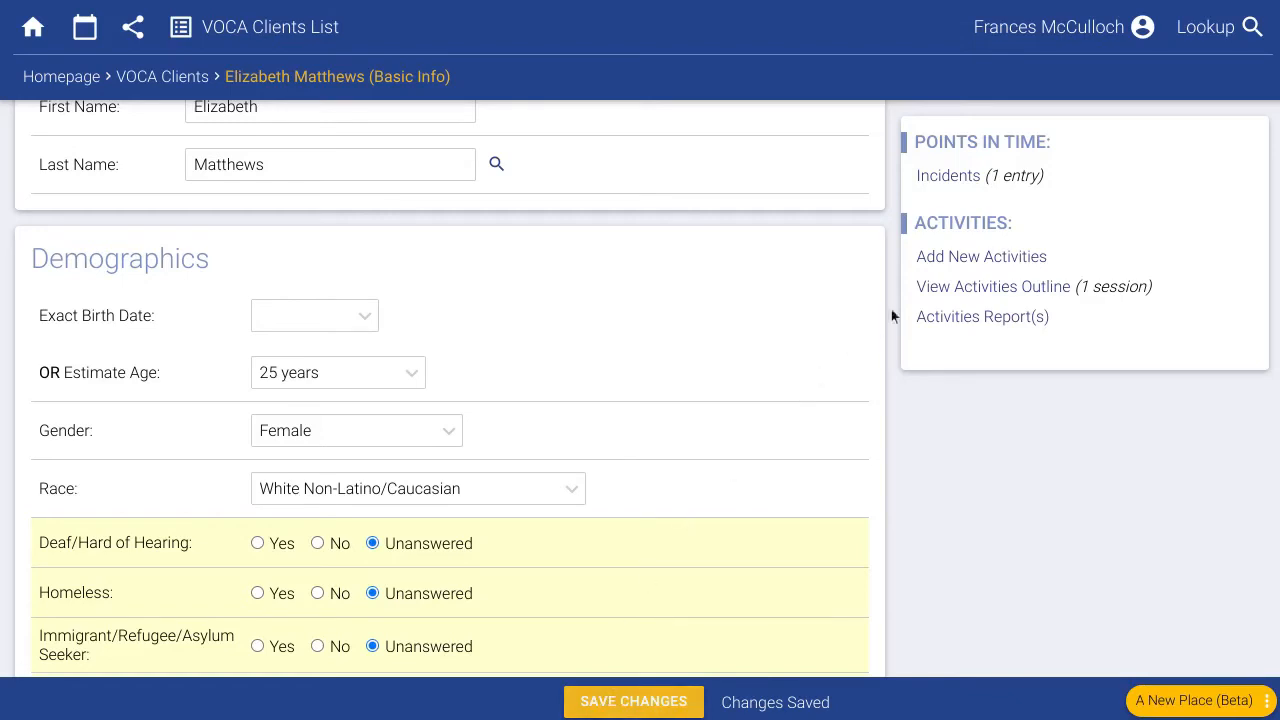
click(1037, 288)
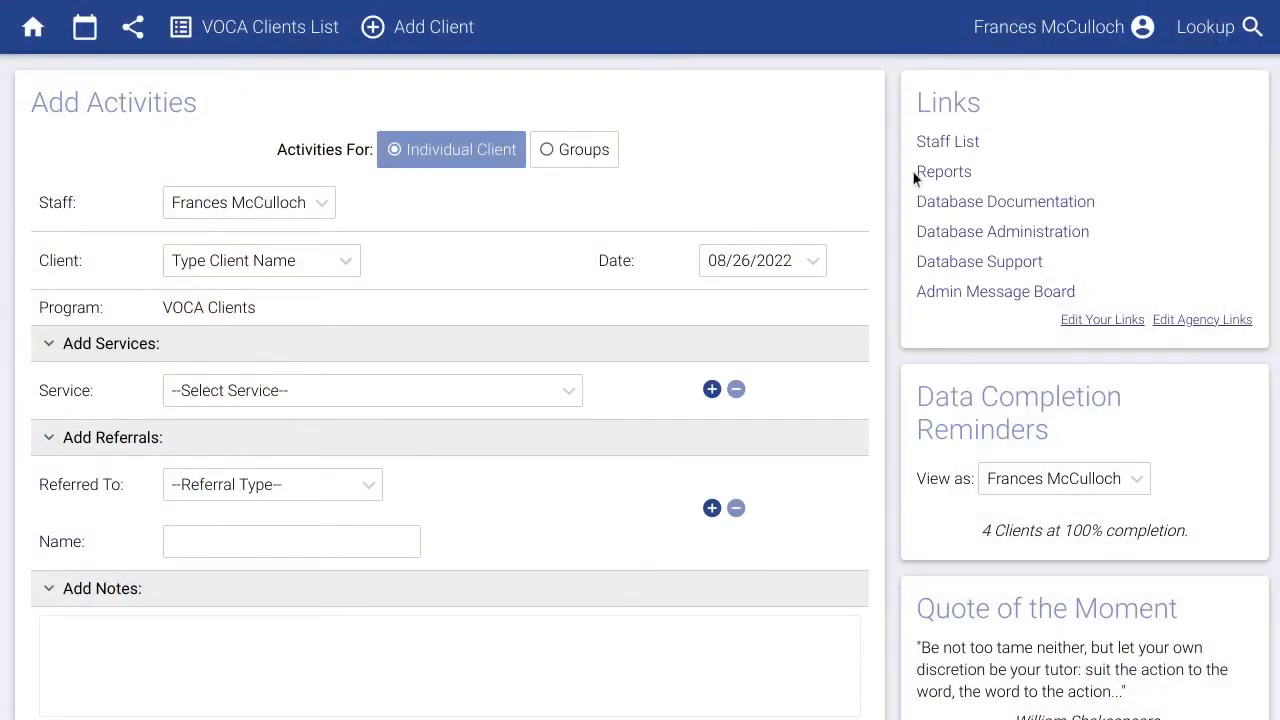
Run the VOCA Quarterly Report for July - September 2022.
click(930, 174)
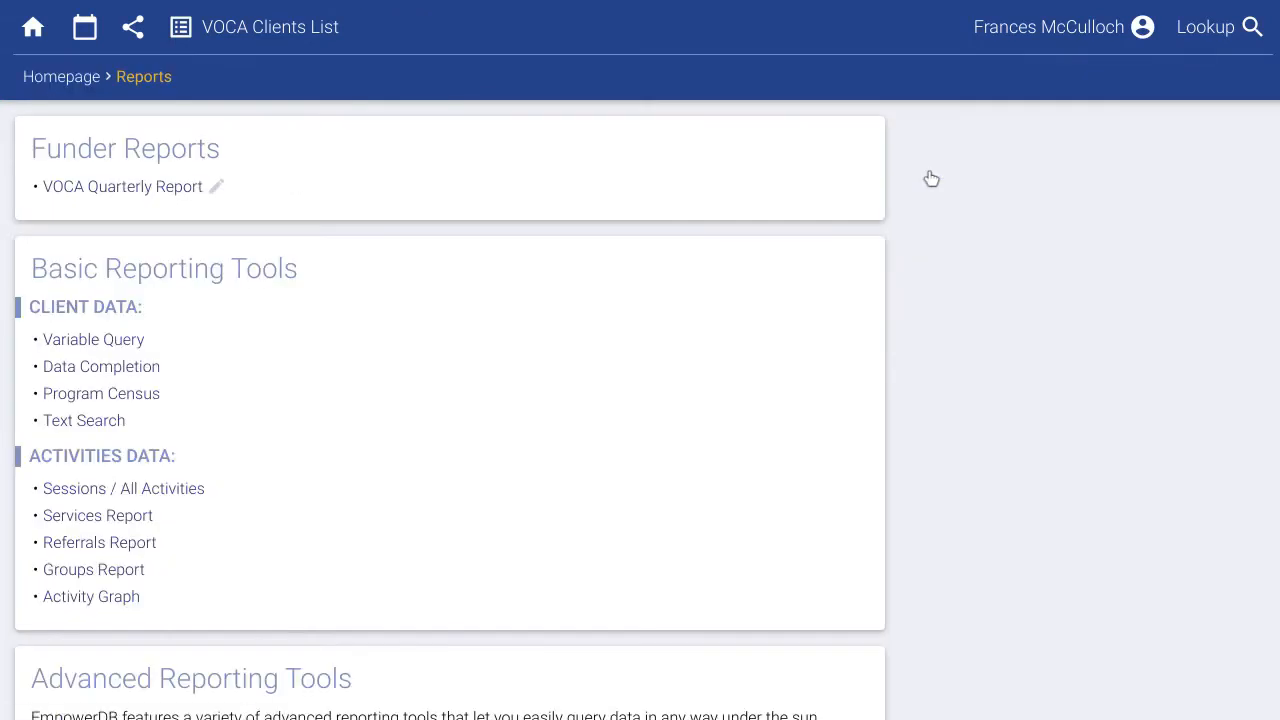
click(125, 190)
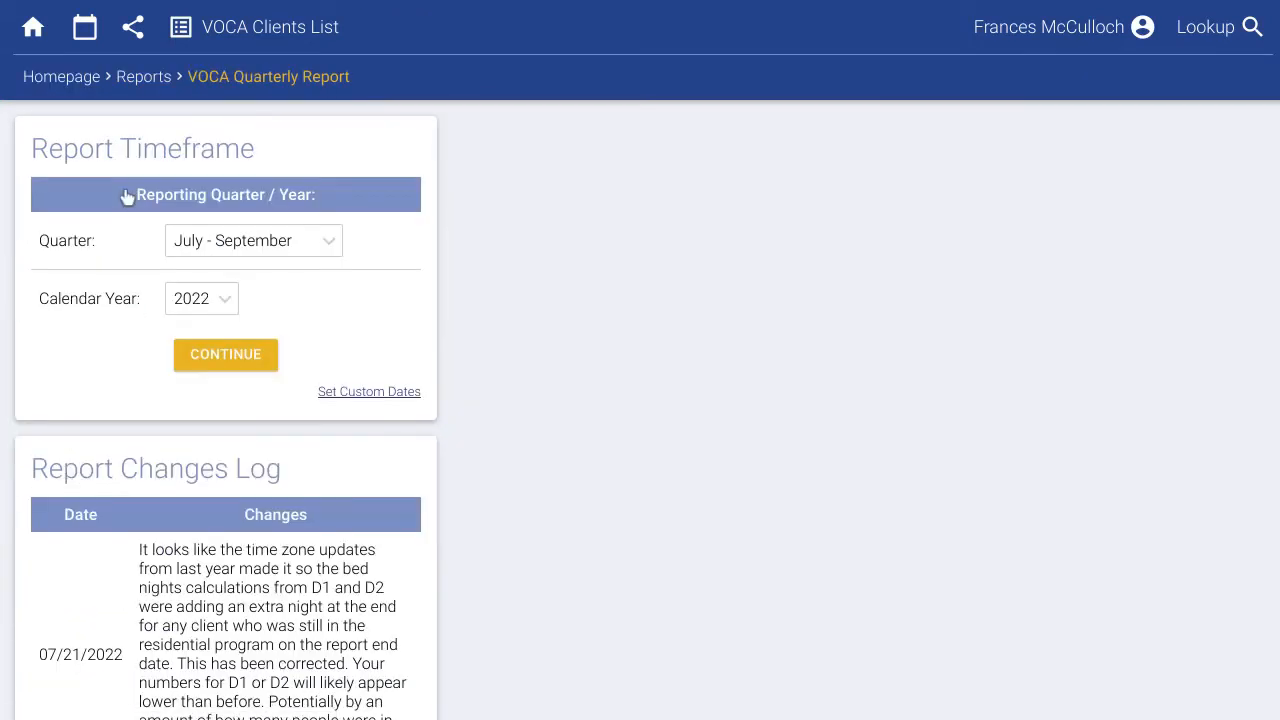
click(300, 249)
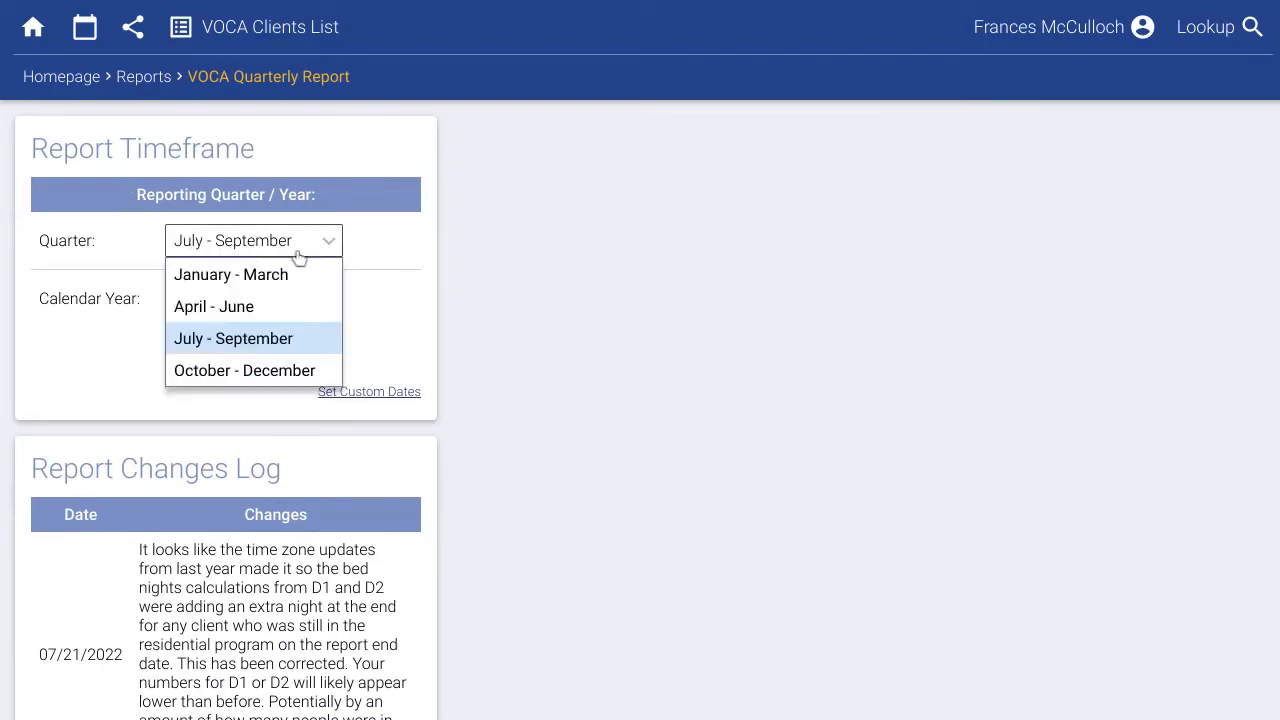
click(295, 340)
click(240, 358)
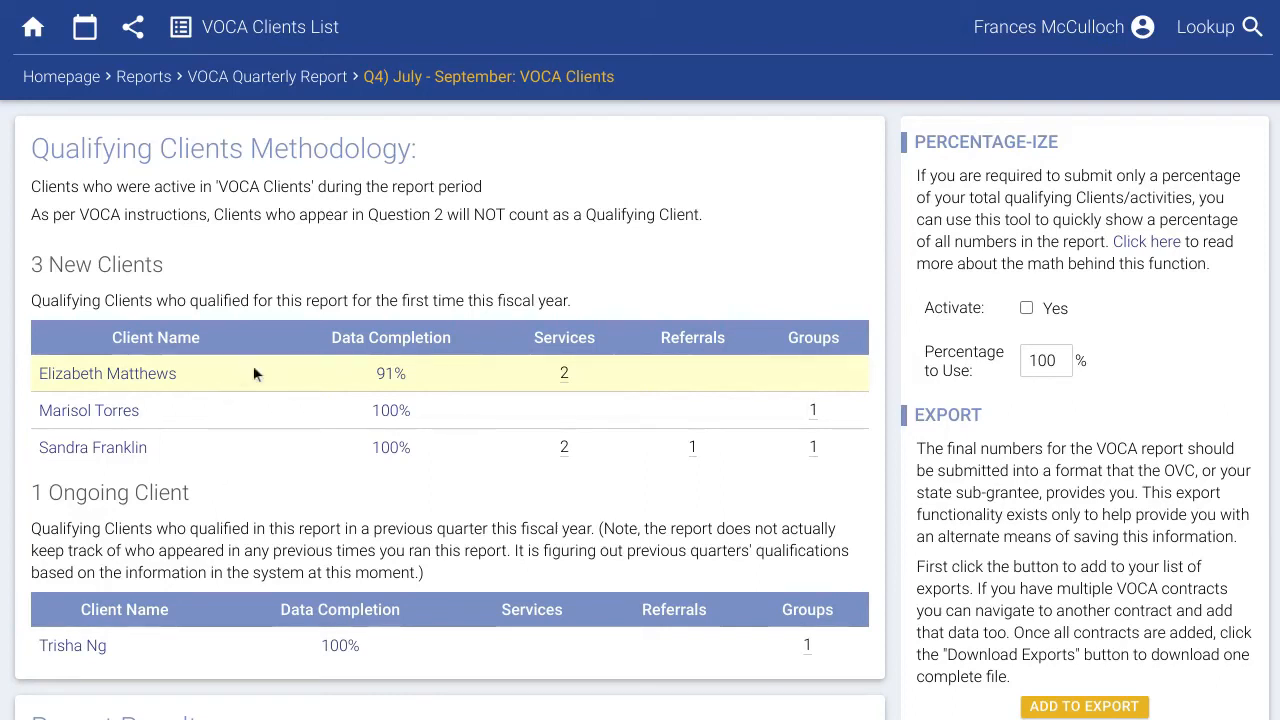
click(391, 375)
scroll(391, 380, down, 1)
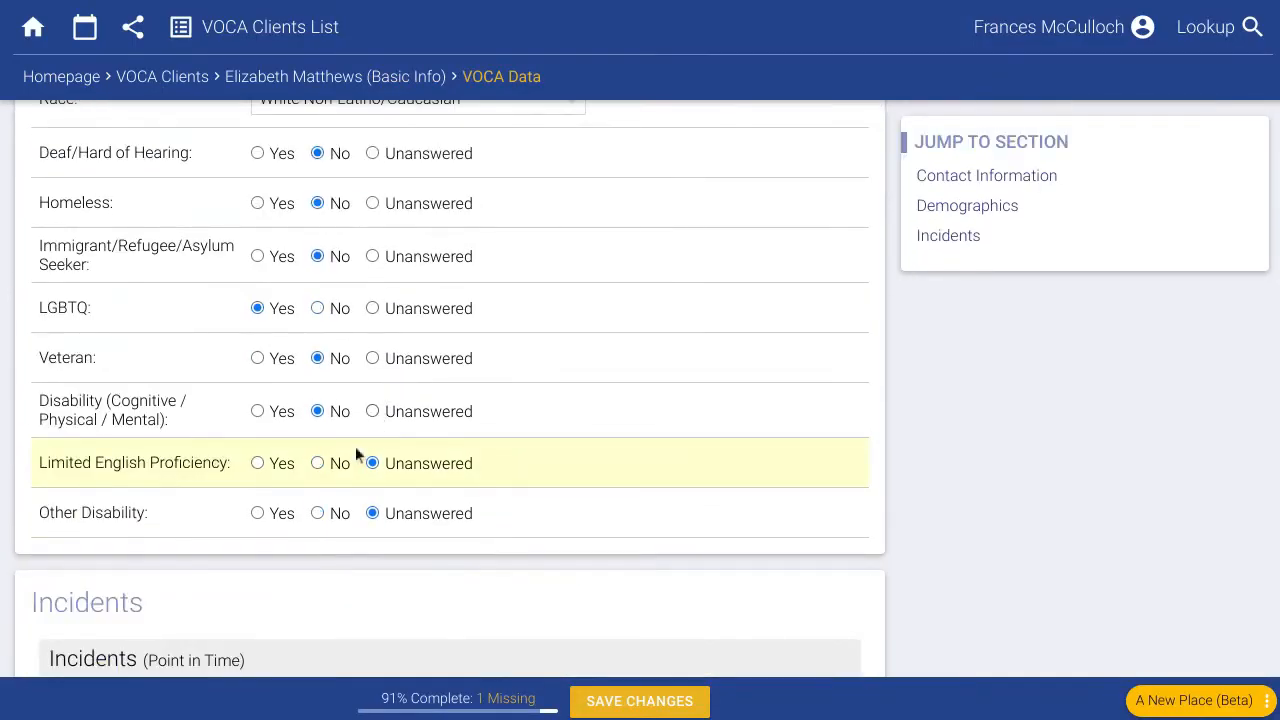
click(334, 465)
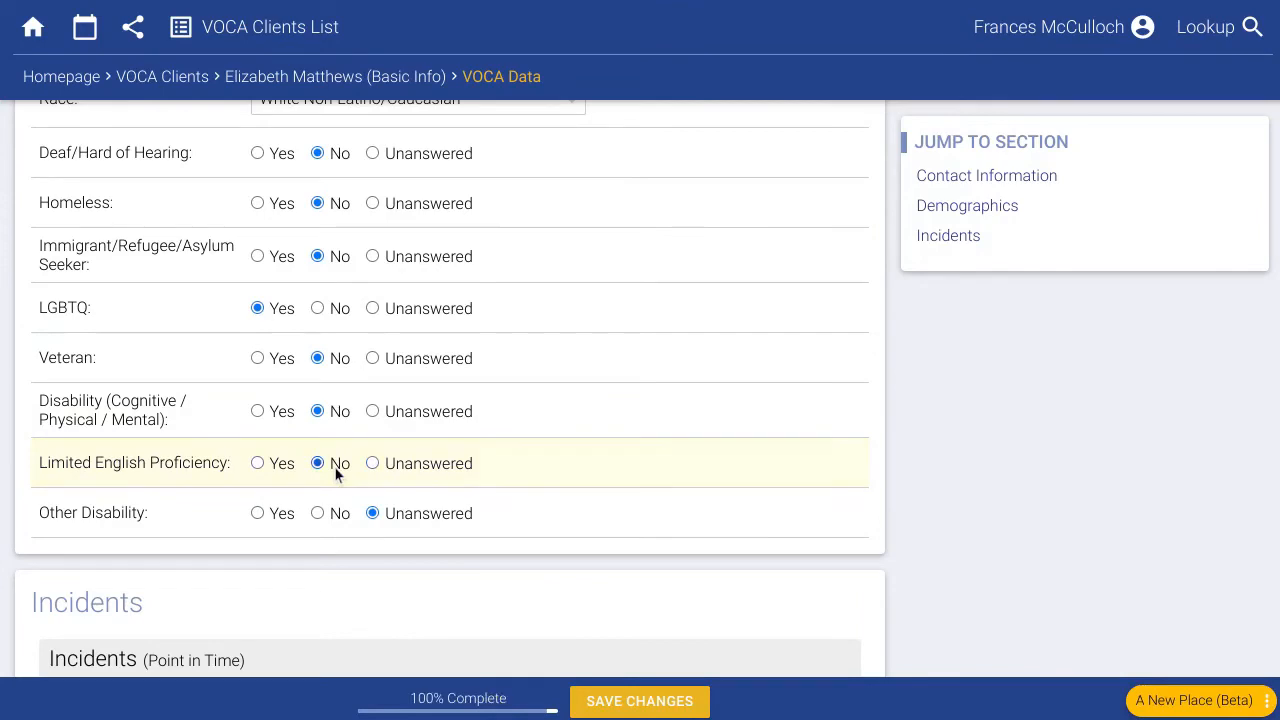
click(624, 704)
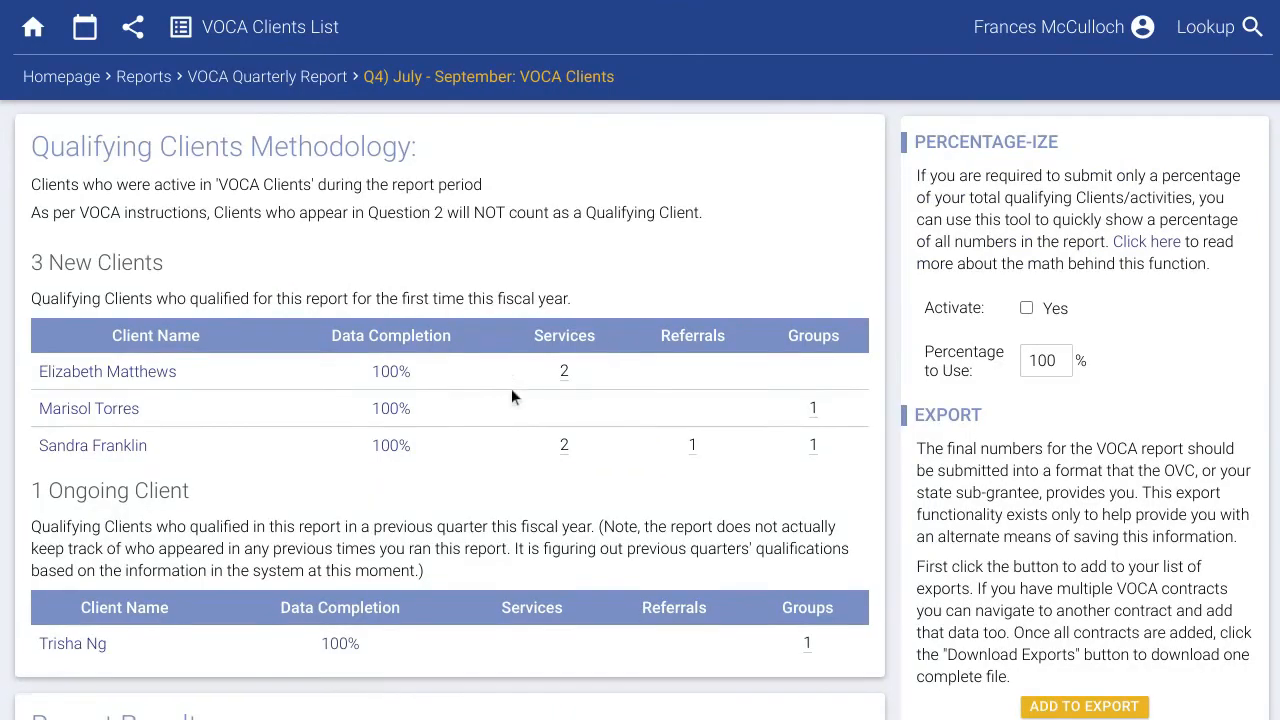
scroll(511, 397, down, 5)
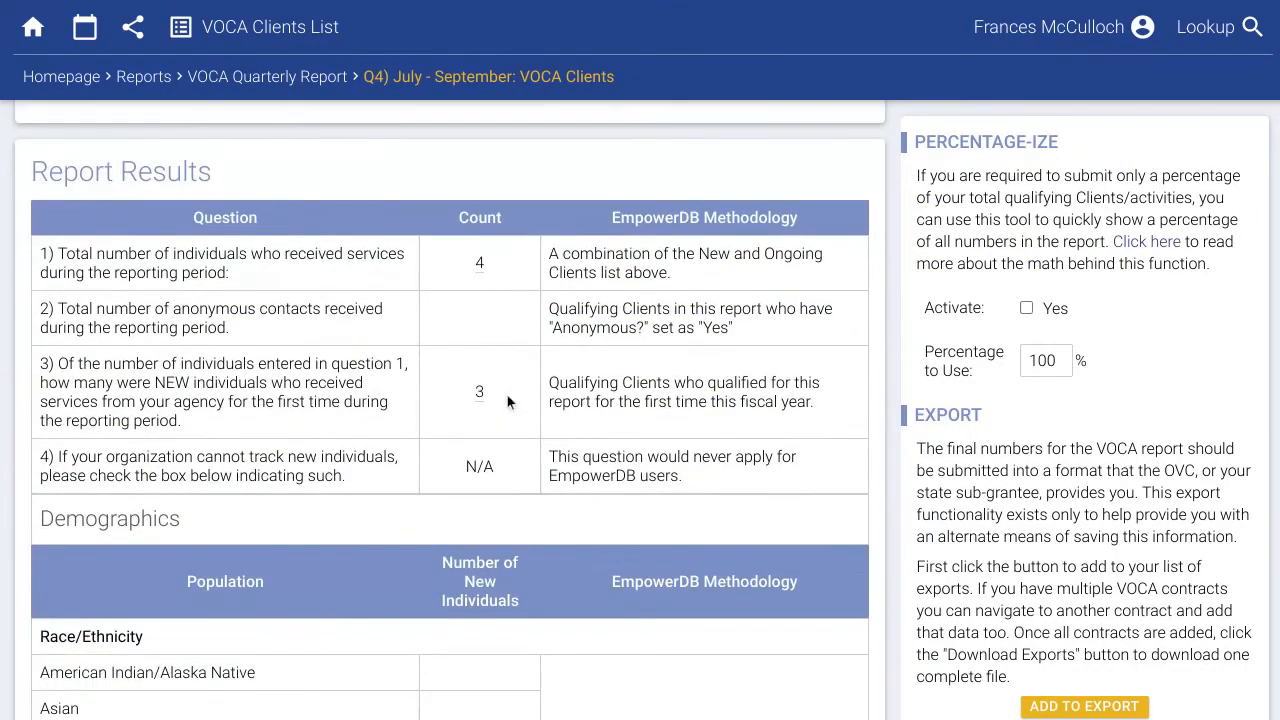
scroll(511, 402, down, 1)
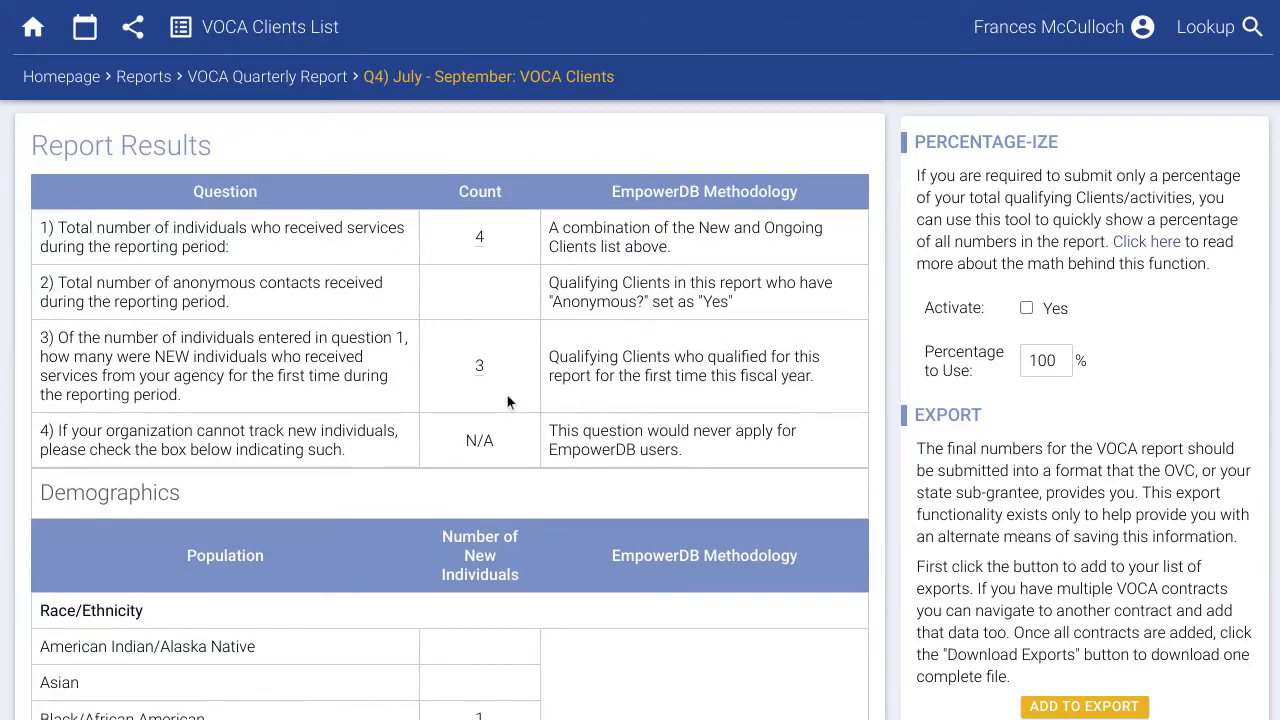
scroll(507, 400, down, 4)
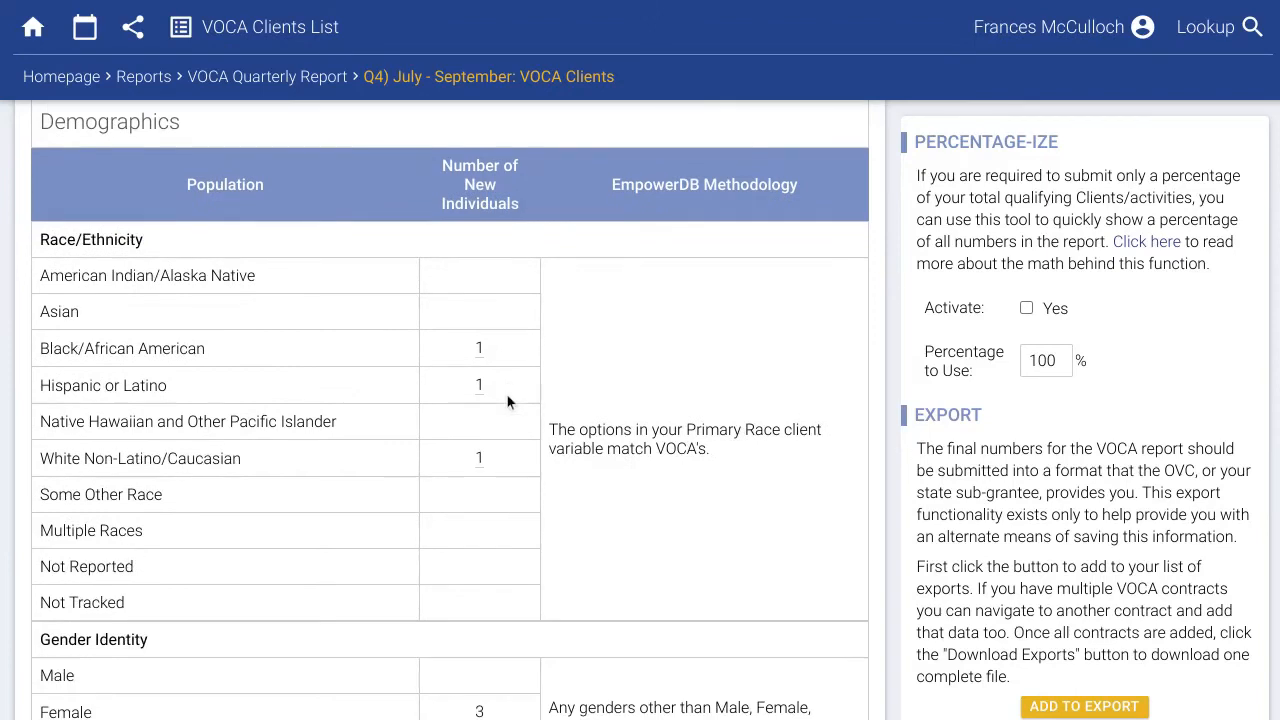
mouse_move(483, 390)
mouse_move(483, 468)
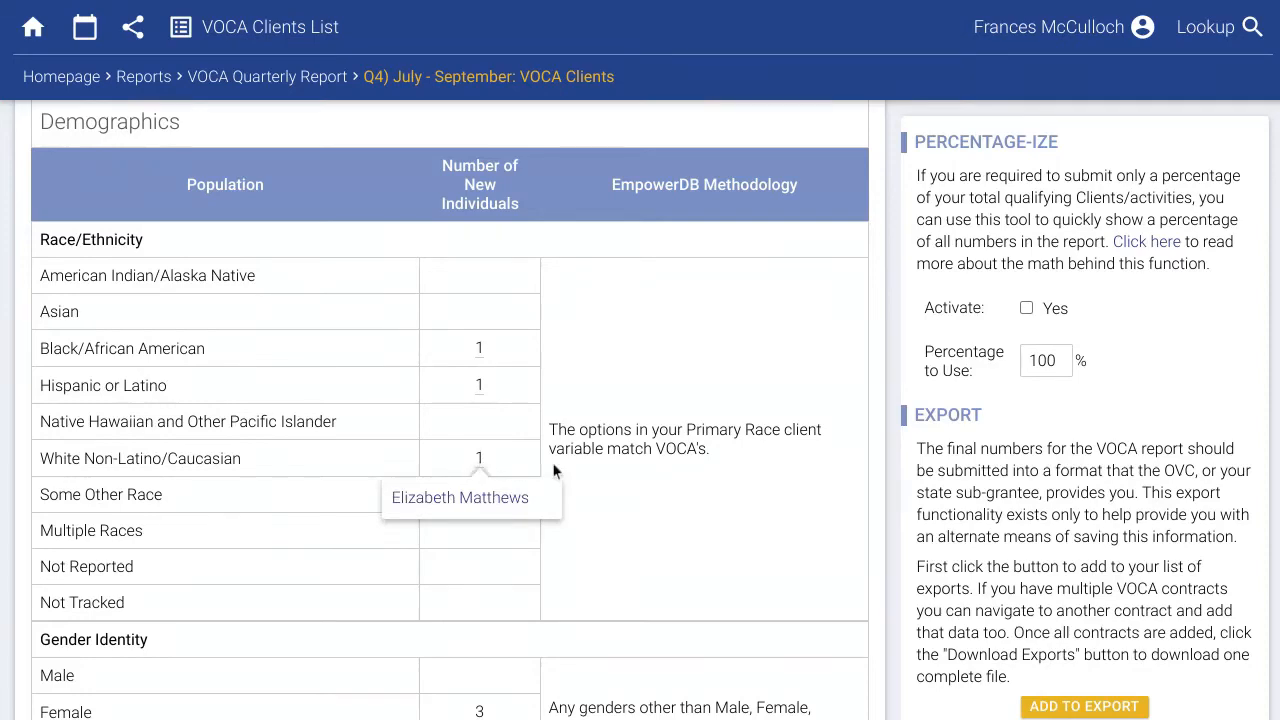
scroll(587, 465, down, 3)
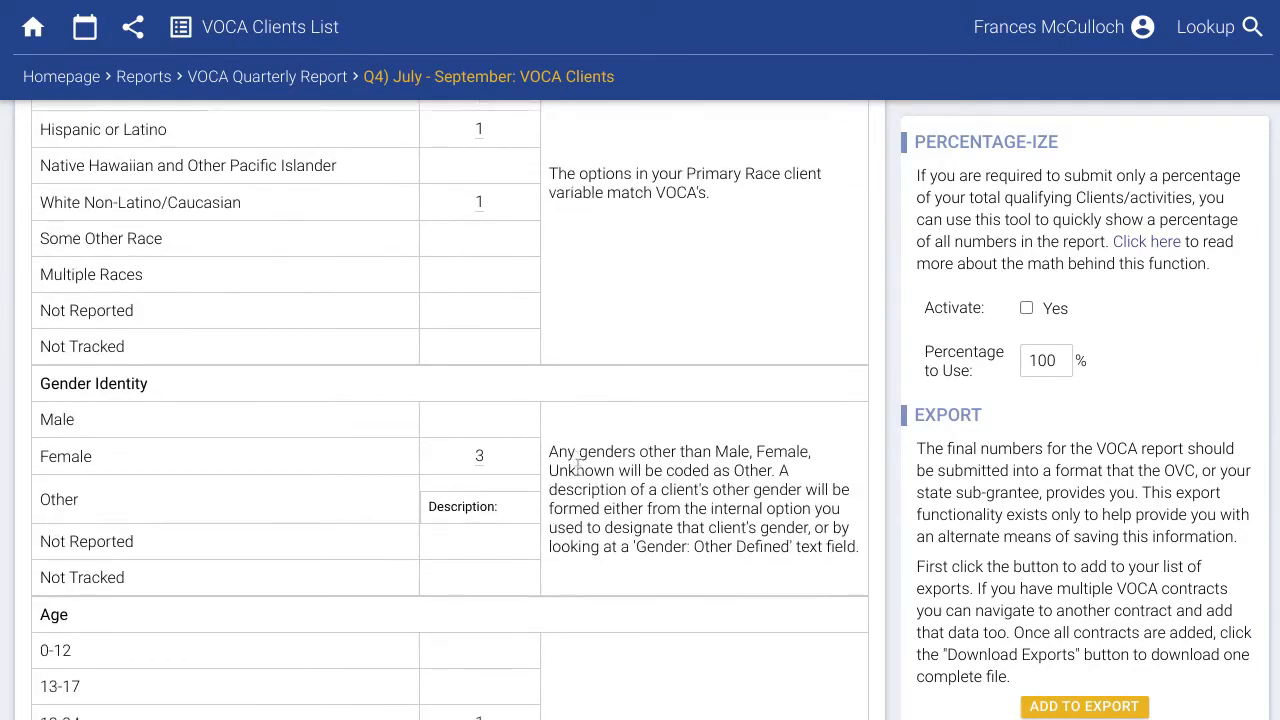
scroll(578, 465, down, 5)
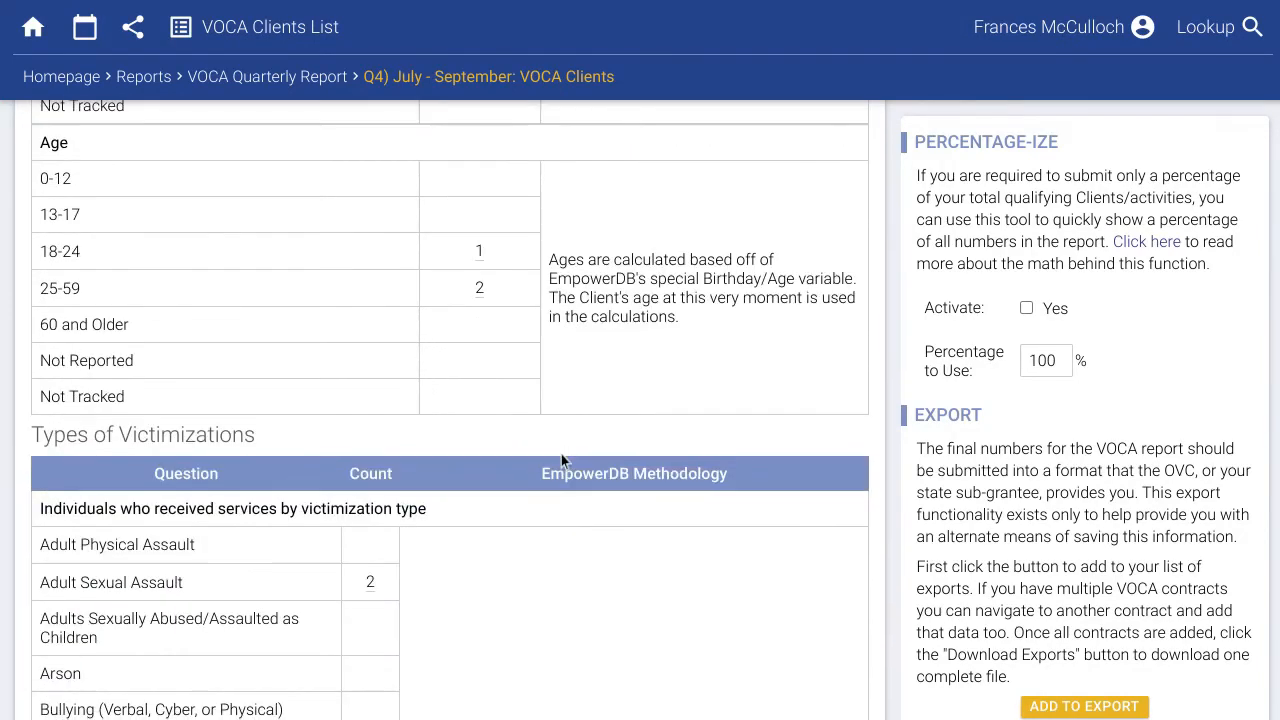
scroll(561, 454, down, 6)
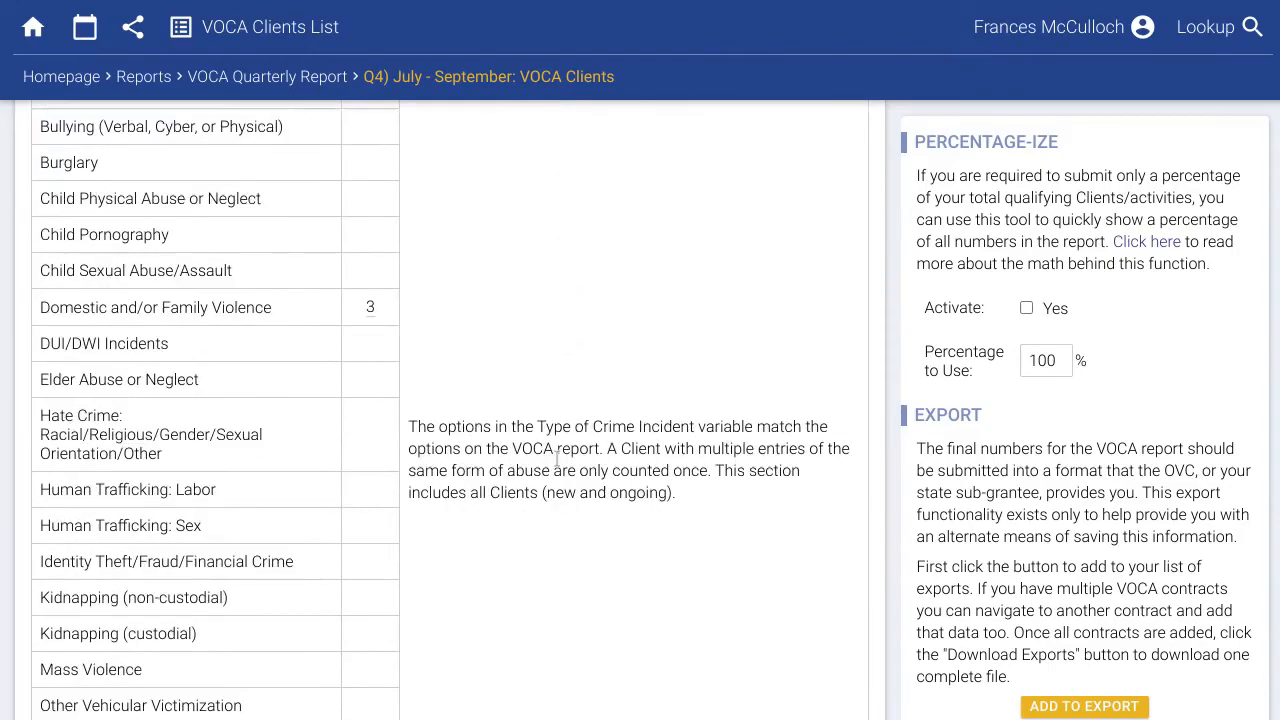
scroll(557, 460, down, 8)
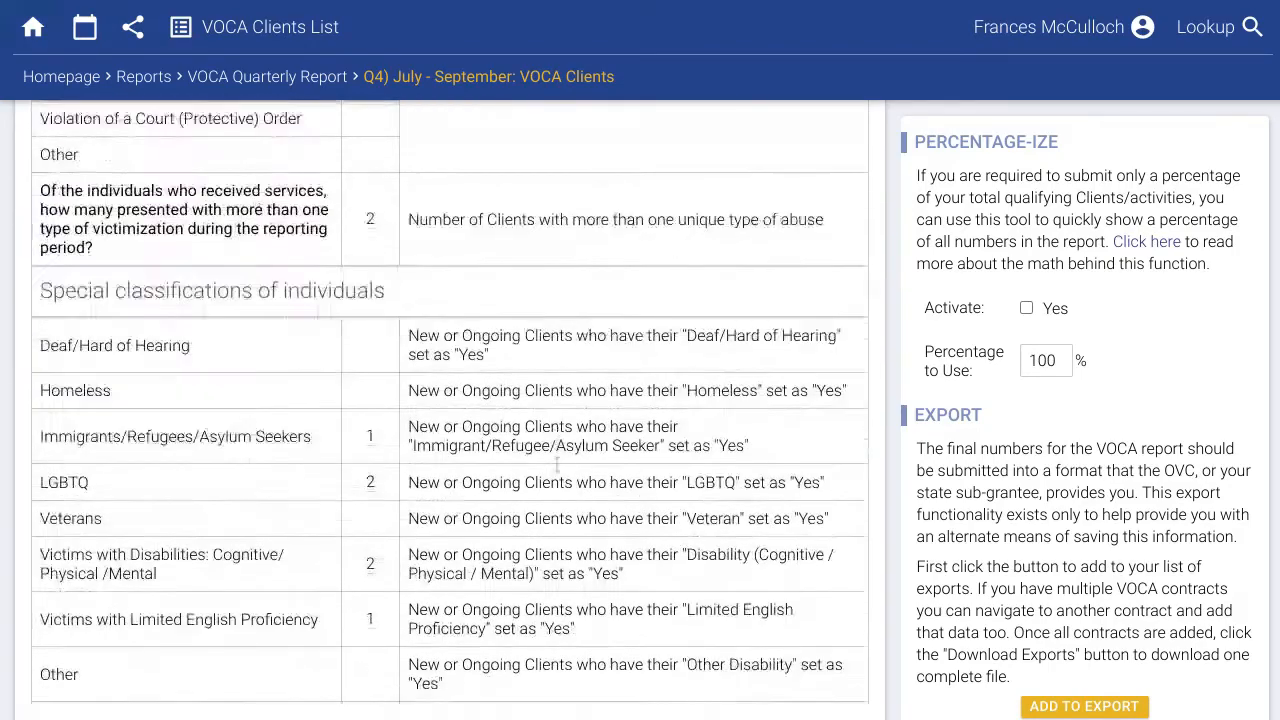
scroll(555, 466, down, 7)
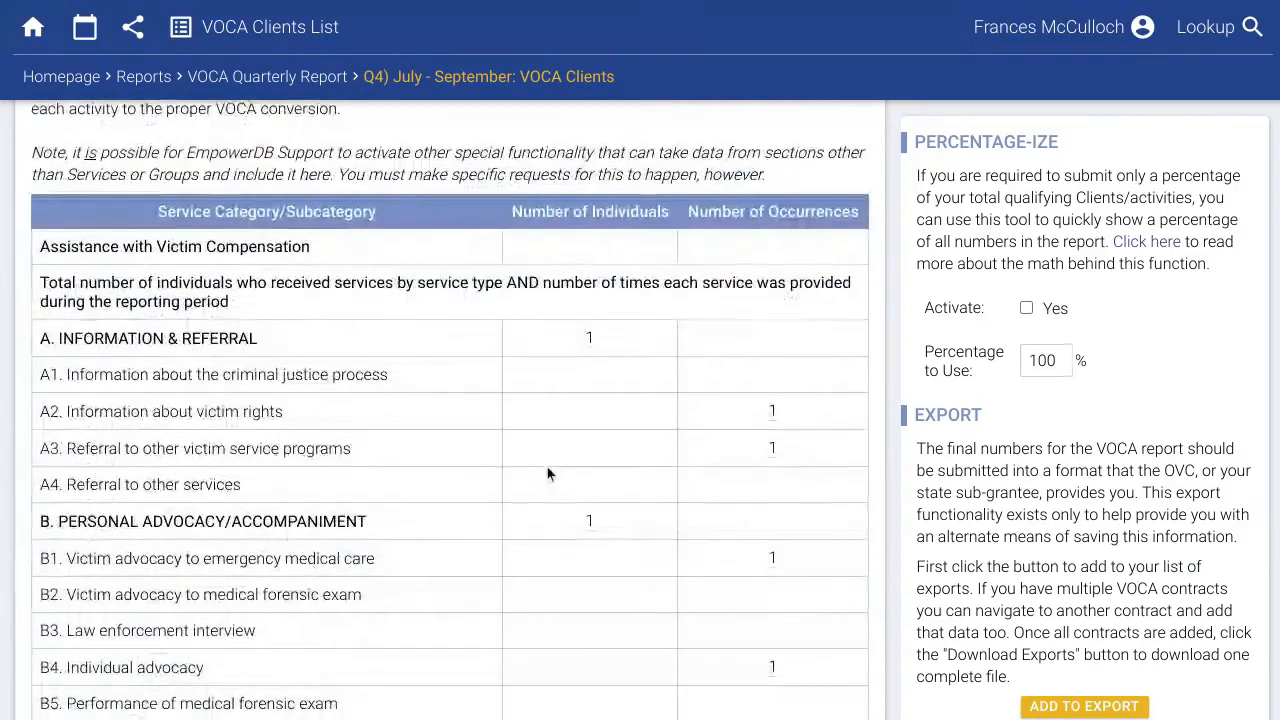
scroll(547, 474, down, 1)
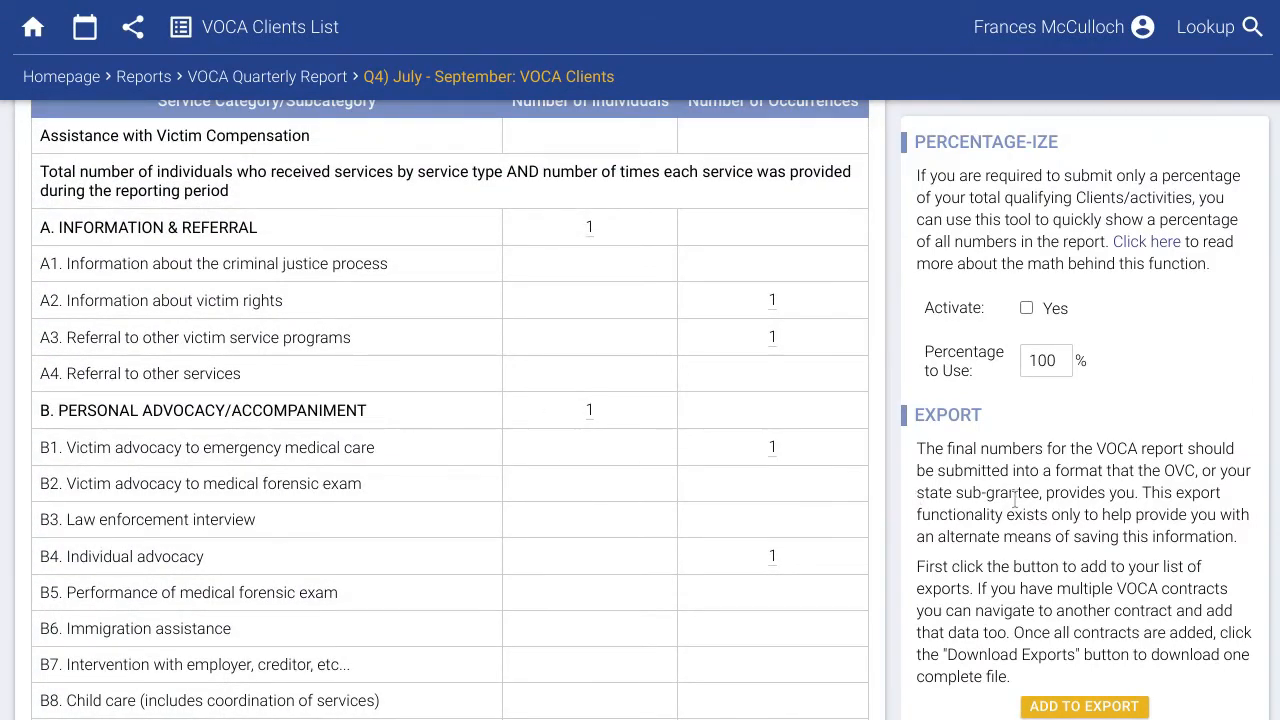
scroll(1012, 500, down, 1)
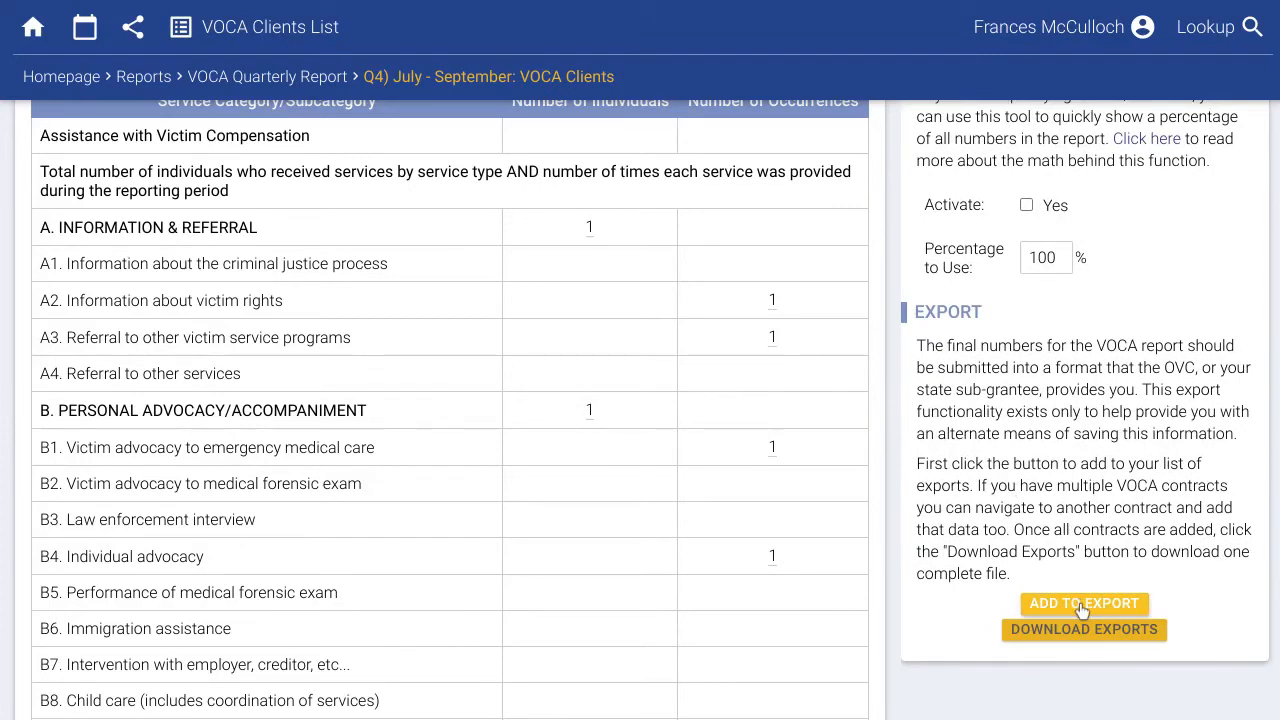
Add the Q4 VOCA Clients report to the export list and go to Database Administration.
click(1083, 606)
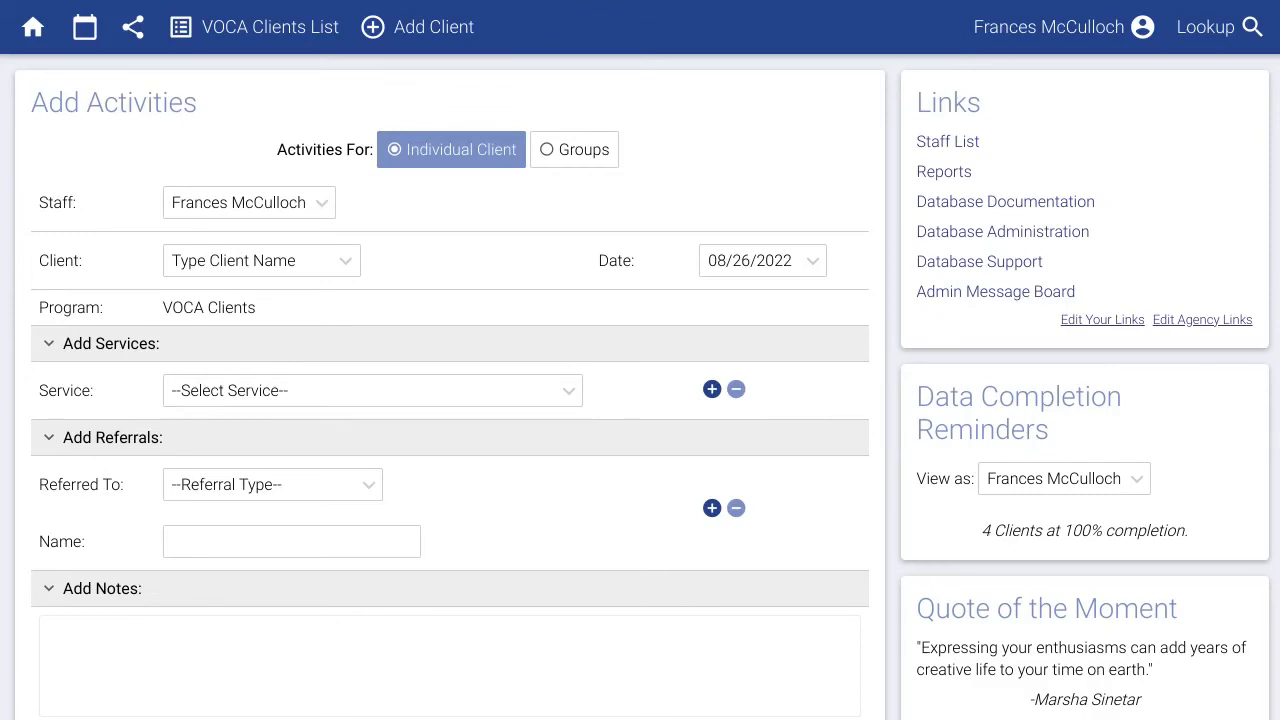
click(957, 235)
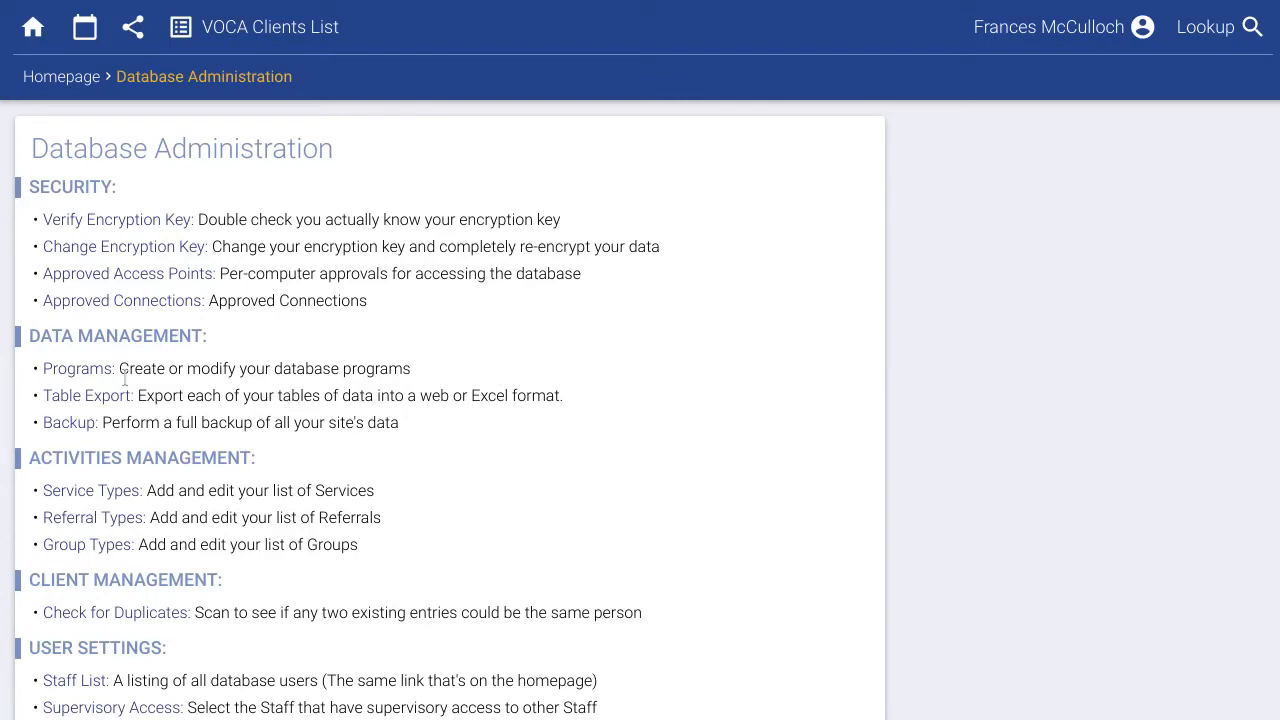
Create a new program named Contract B, giving the other staff user access.
click(85, 369)
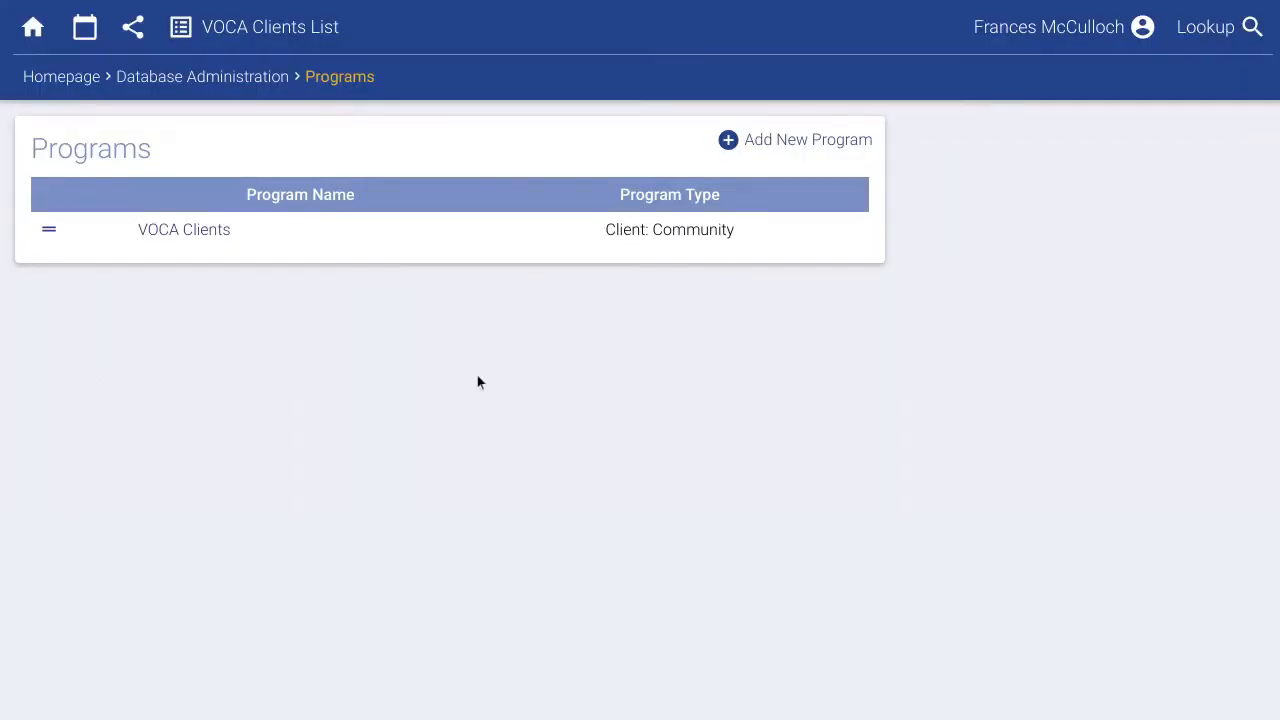
click(825, 150)
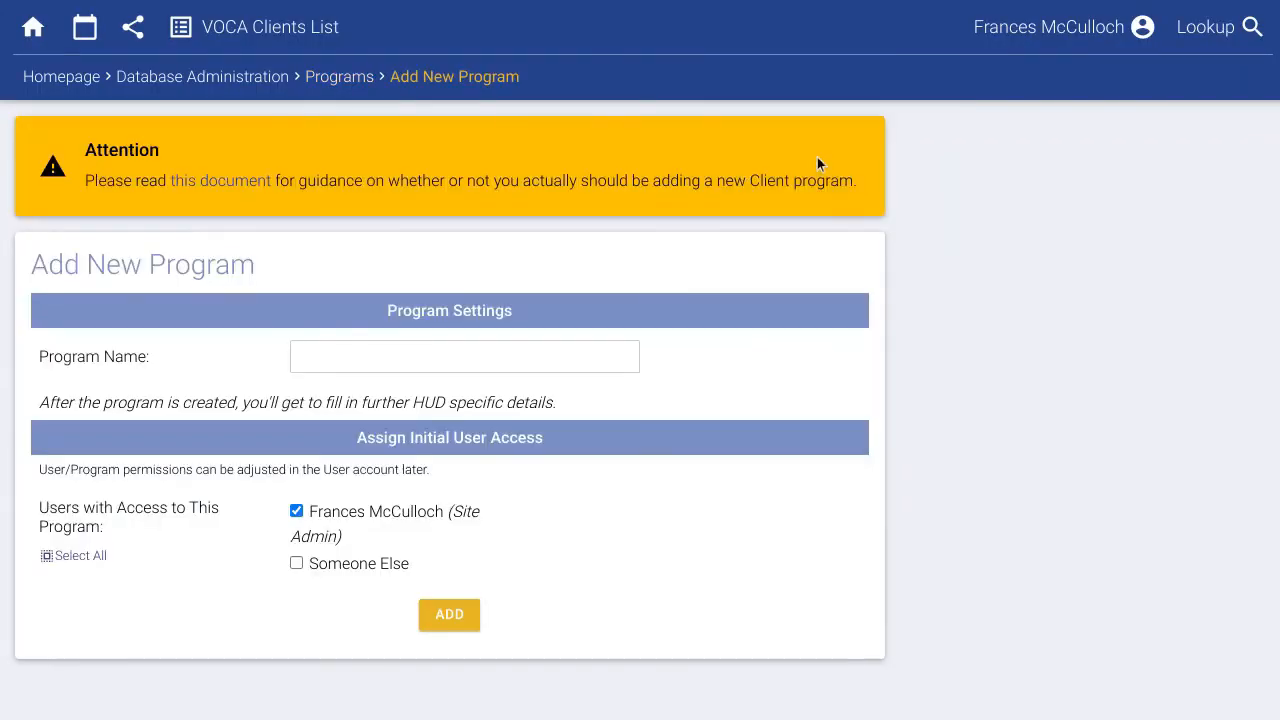
click(483, 357)
text(C)
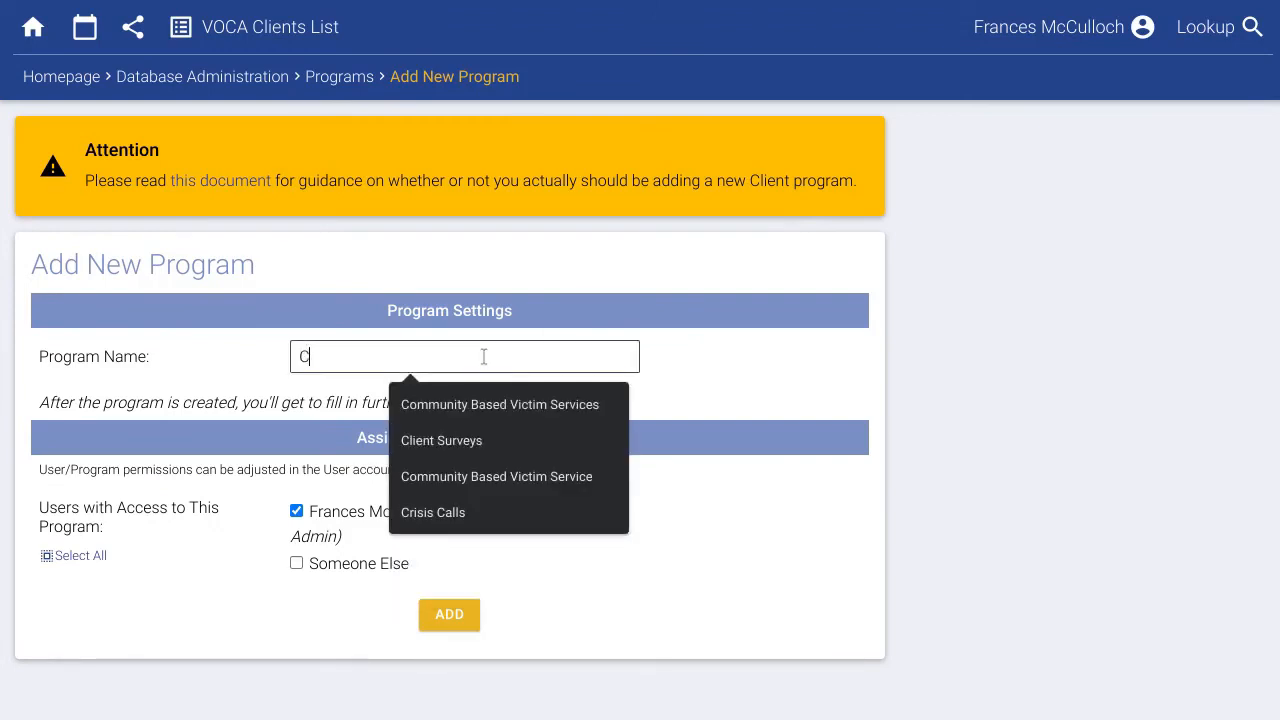
text(ontract B)
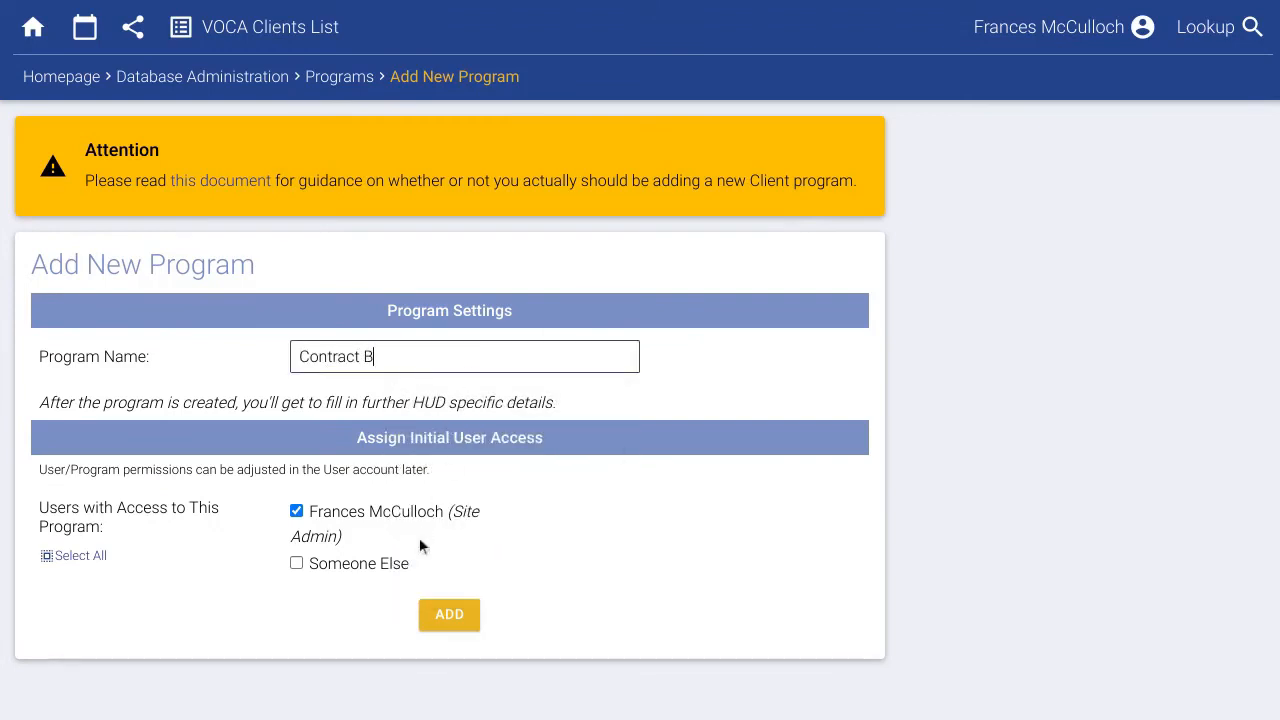
click(390, 565)
click(452, 616)
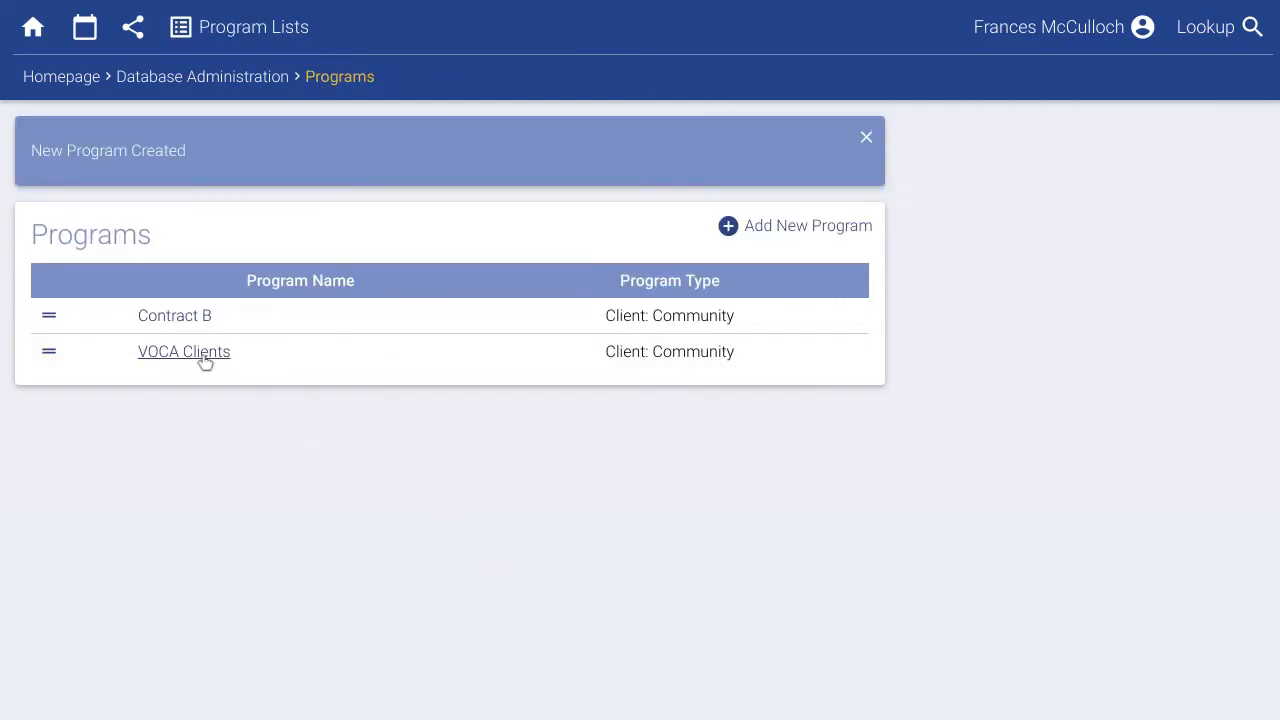
Rename the VOCA Clients program to Contract A and save it.
click(200, 353)
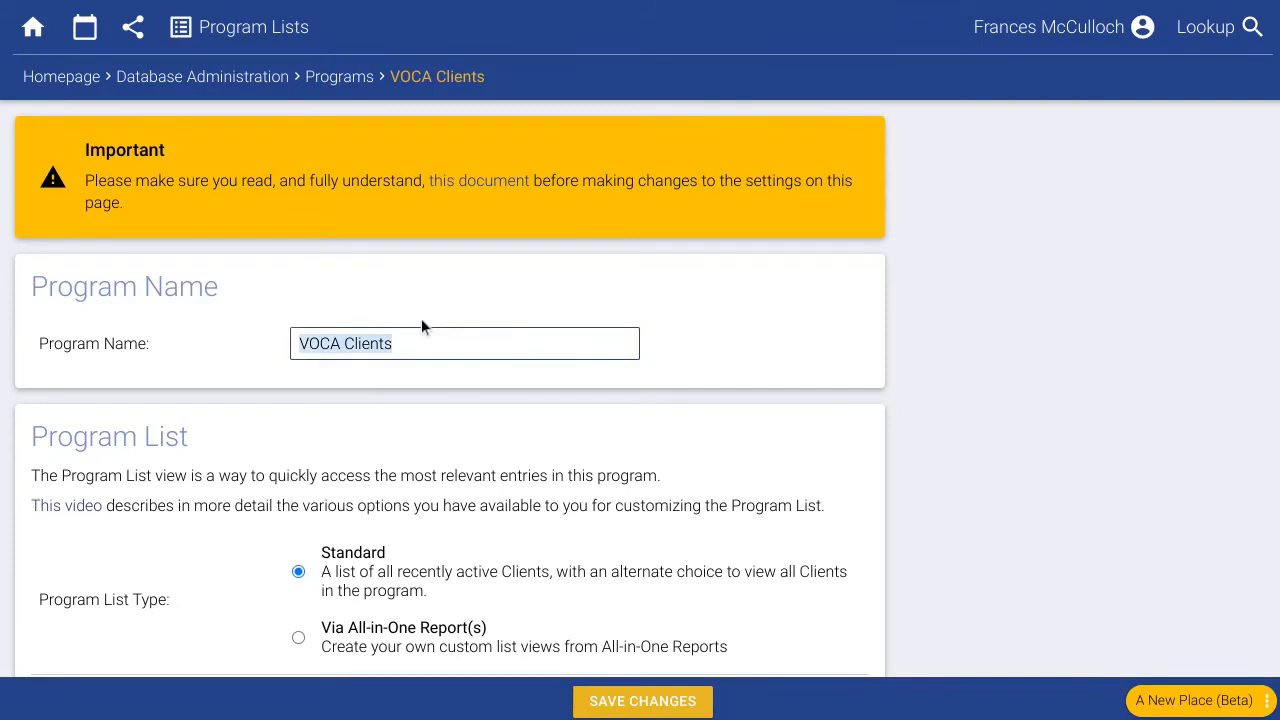
text(Contract A)
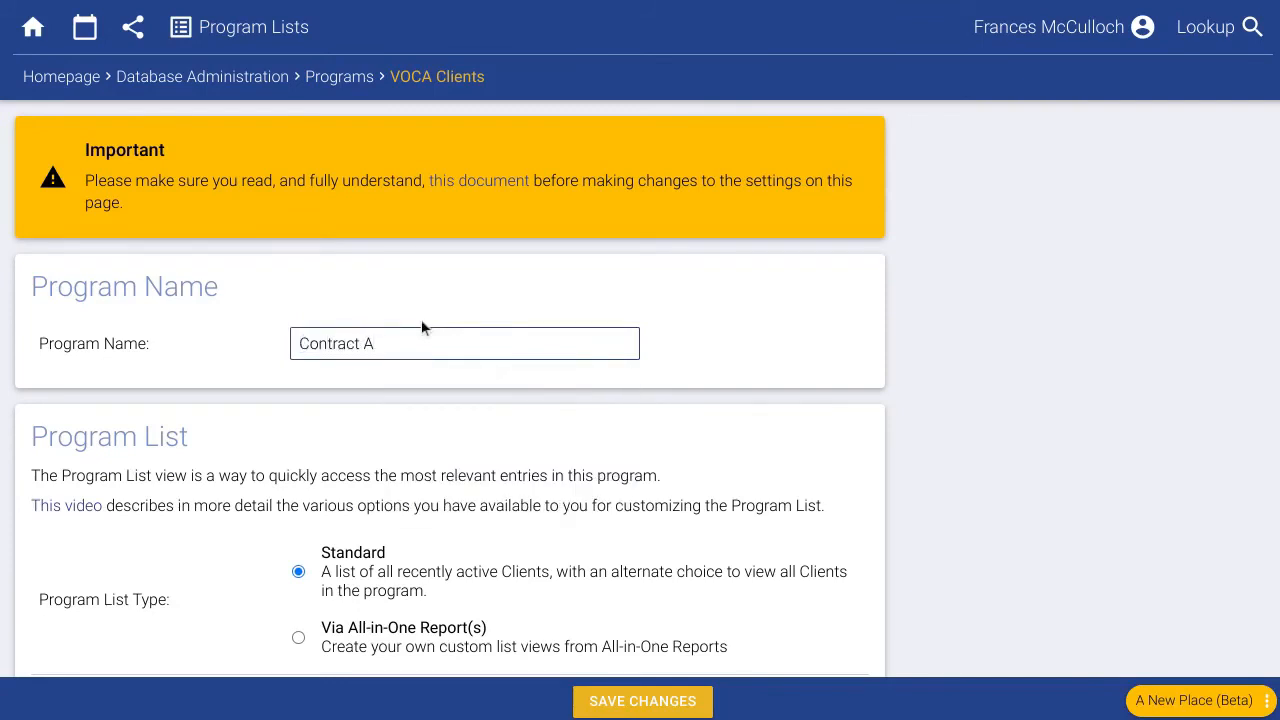
click(633, 701)
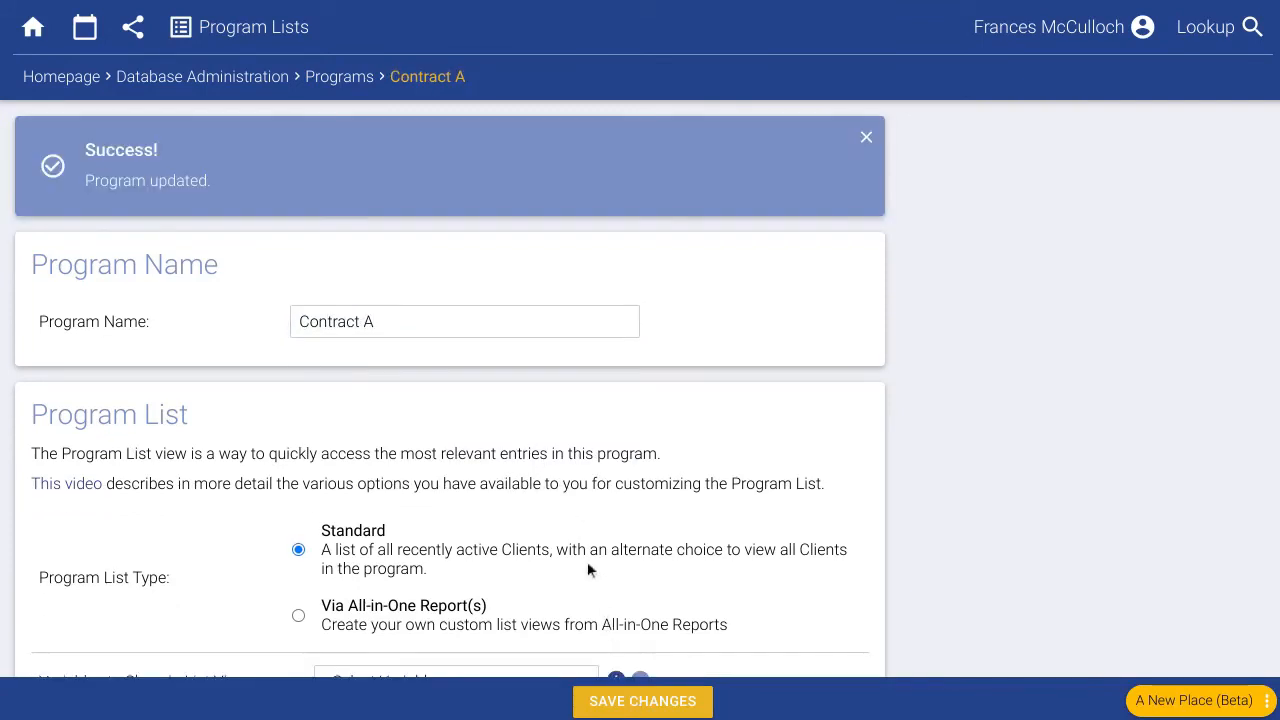
click(335, 77)
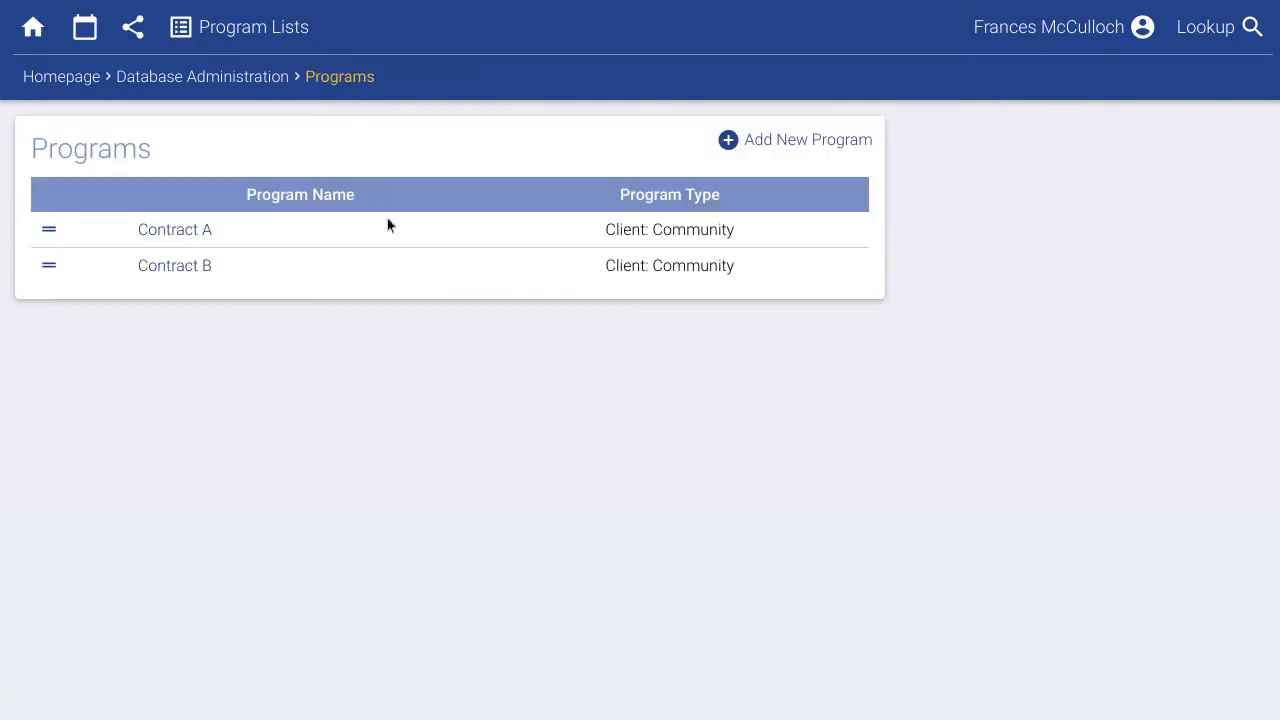
click(52, 82)
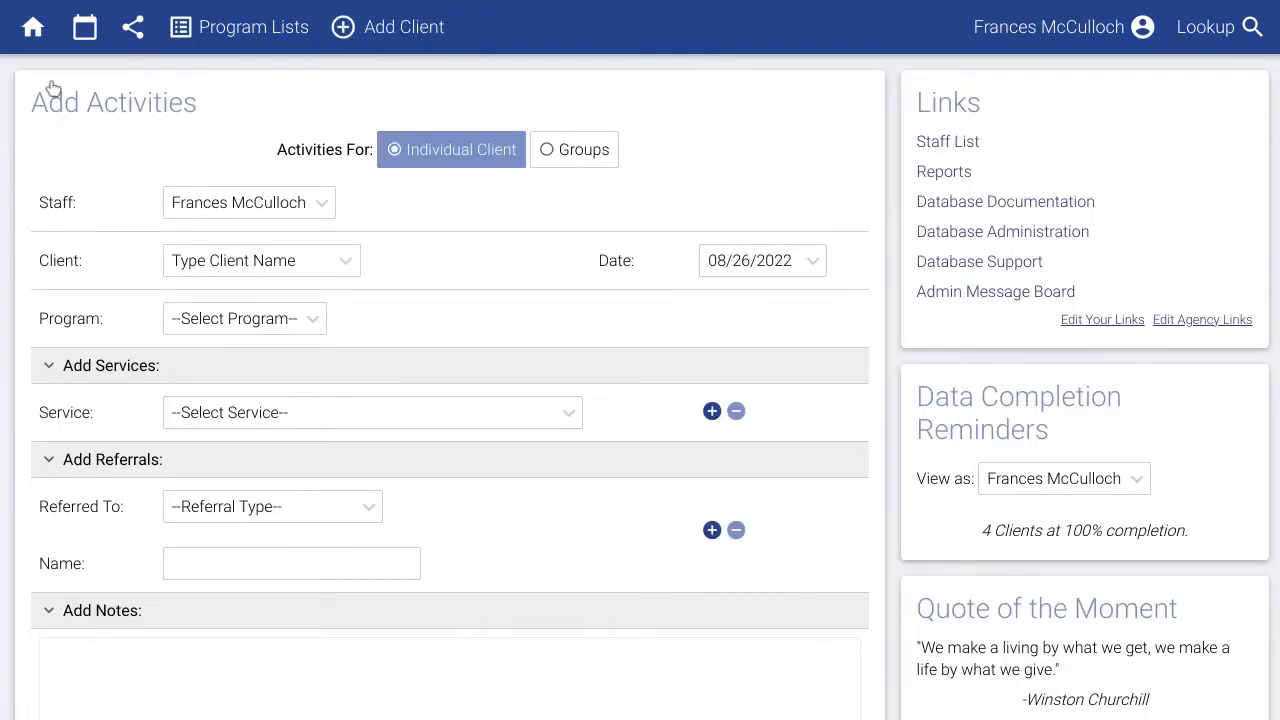
Remove the second staff user's Contract A access, leaving only Contract B, and save.
click(232, 320)
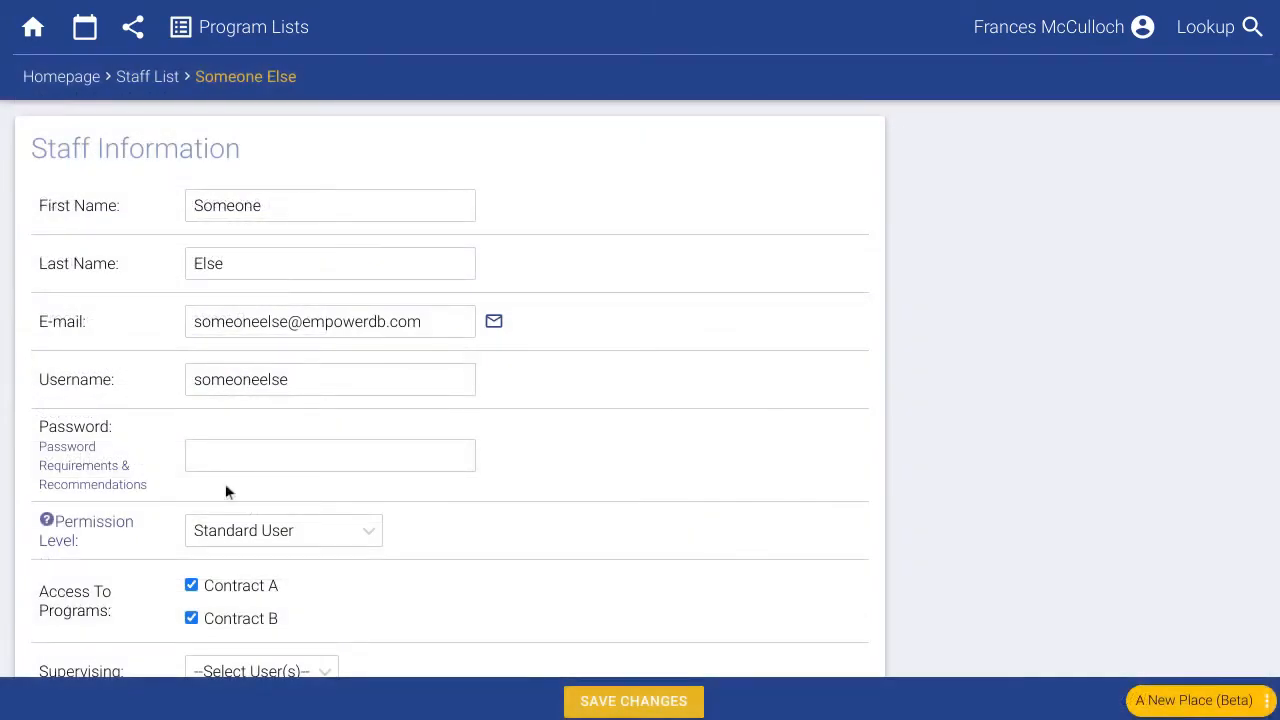
click(245, 590)
click(621, 700)
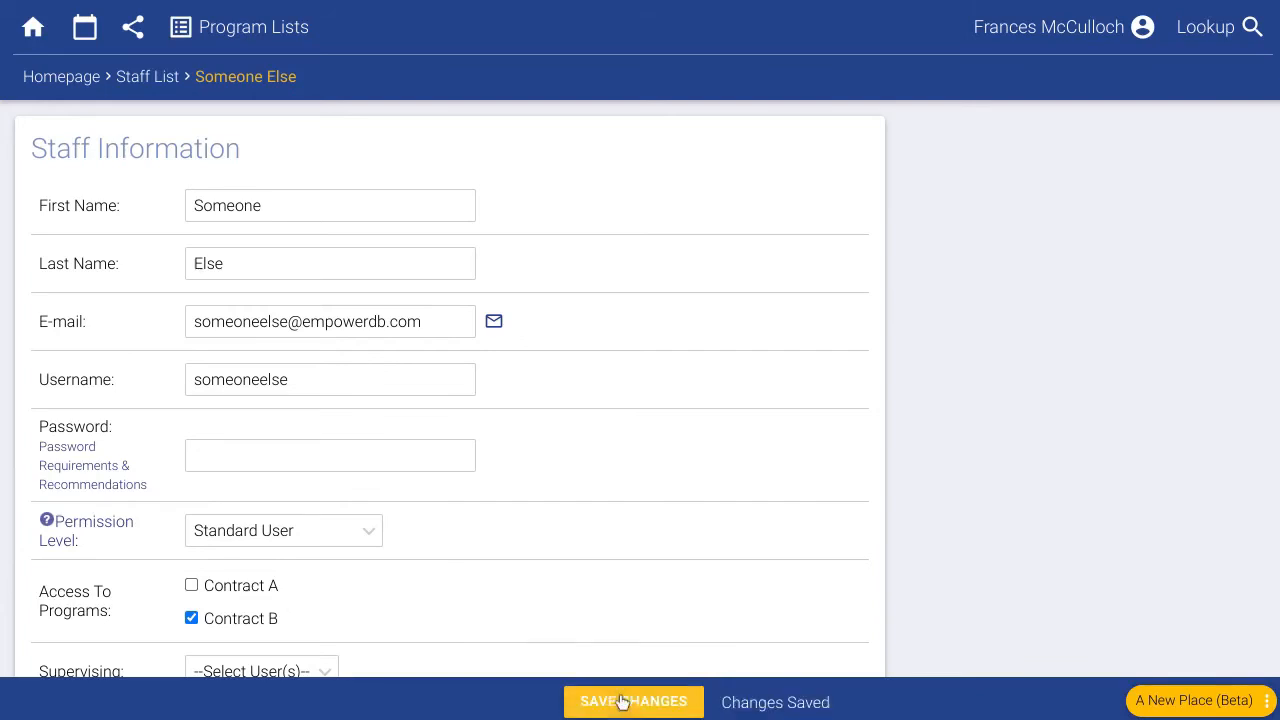
click(80, 84)
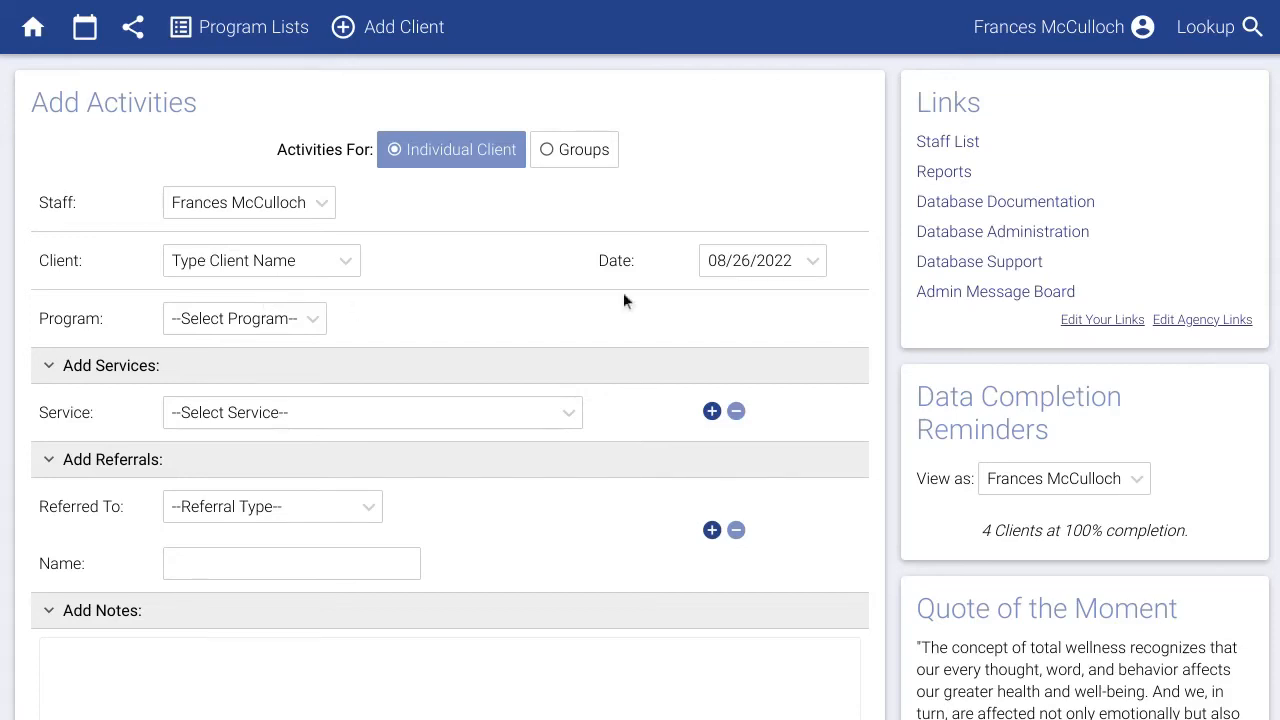
Add a referral type Cross Town DV, short name CTDV, mapped to VOCA A3.
click(933, 238)
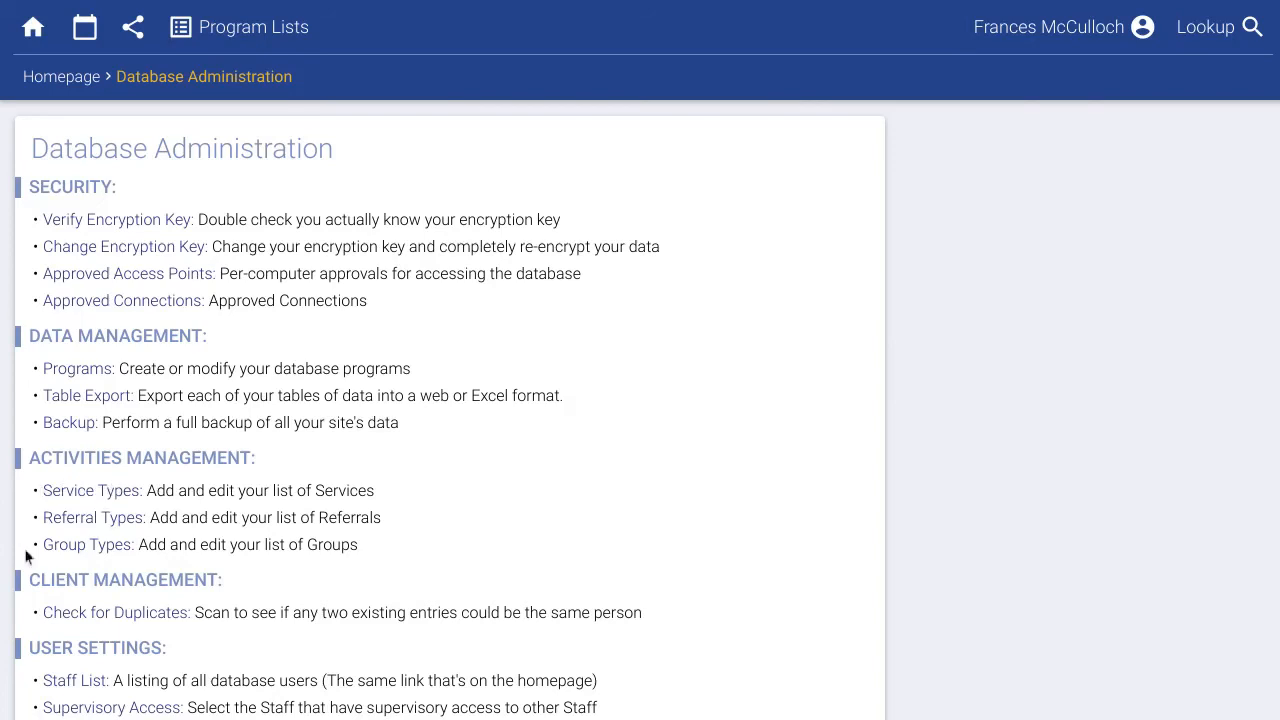
click(63, 522)
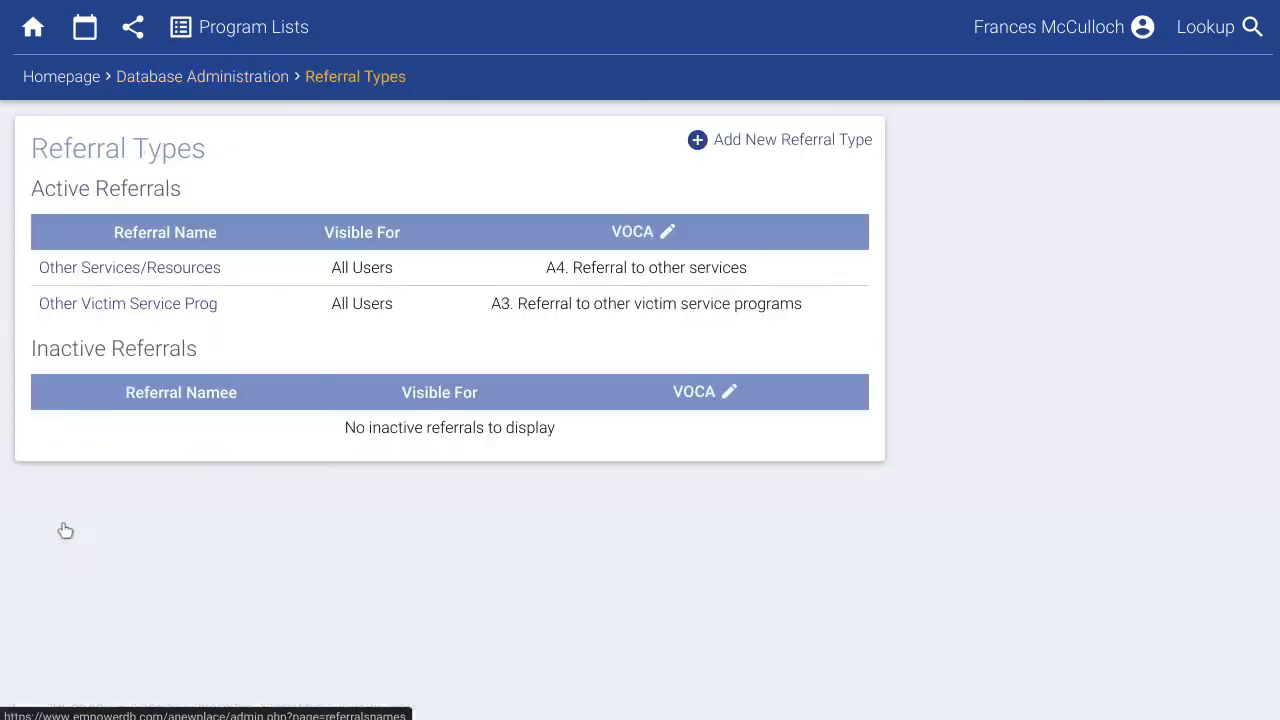
click(755, 145)
click(309, 215)
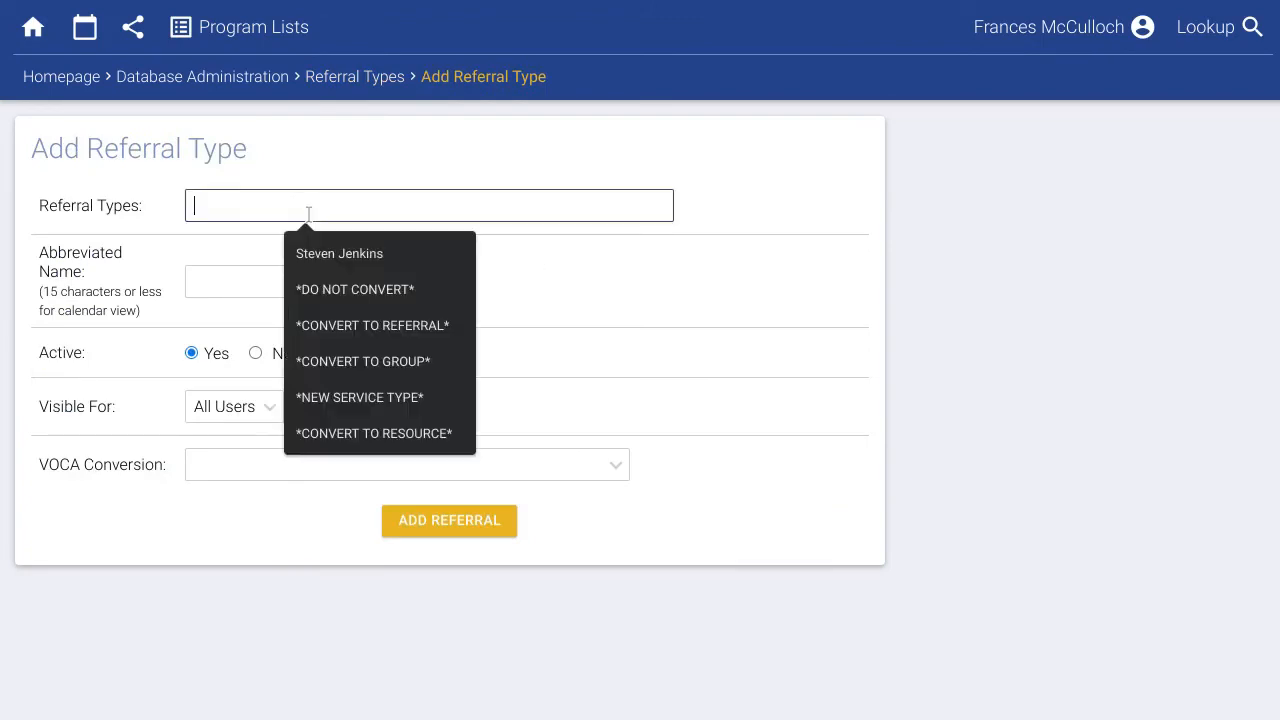
text(Cross T)
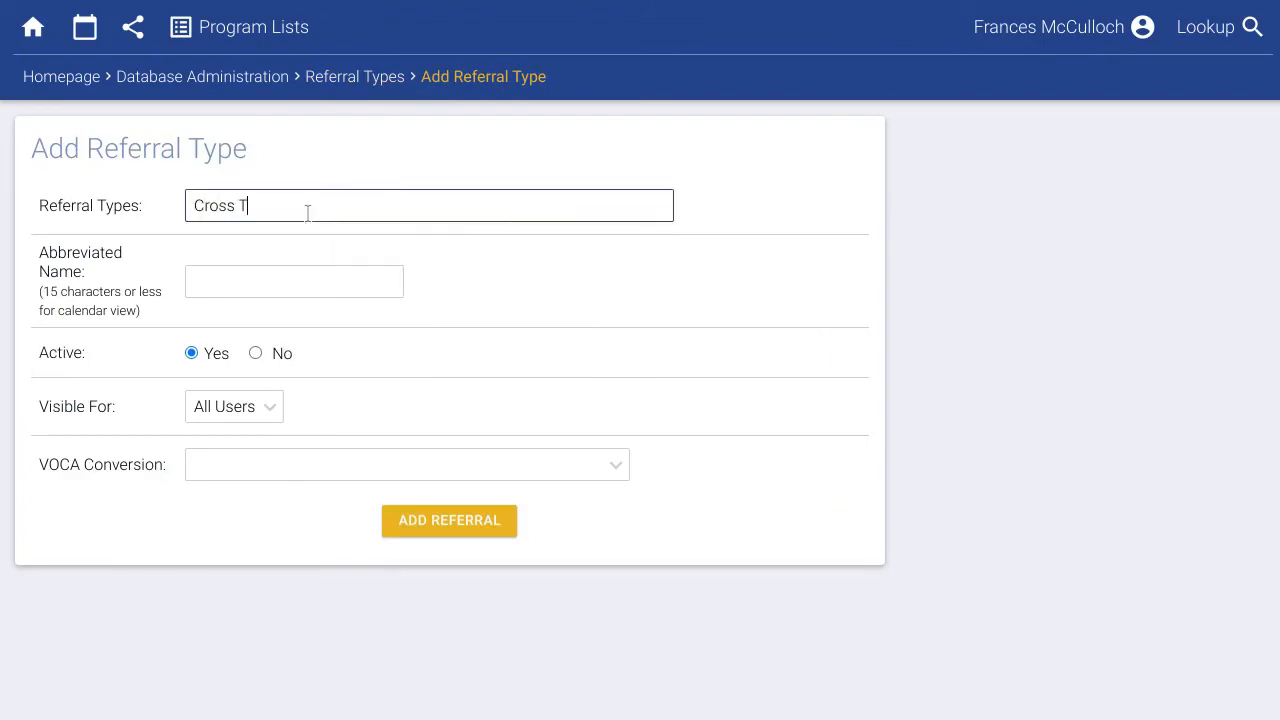
text(own DV)
click(301, 274)
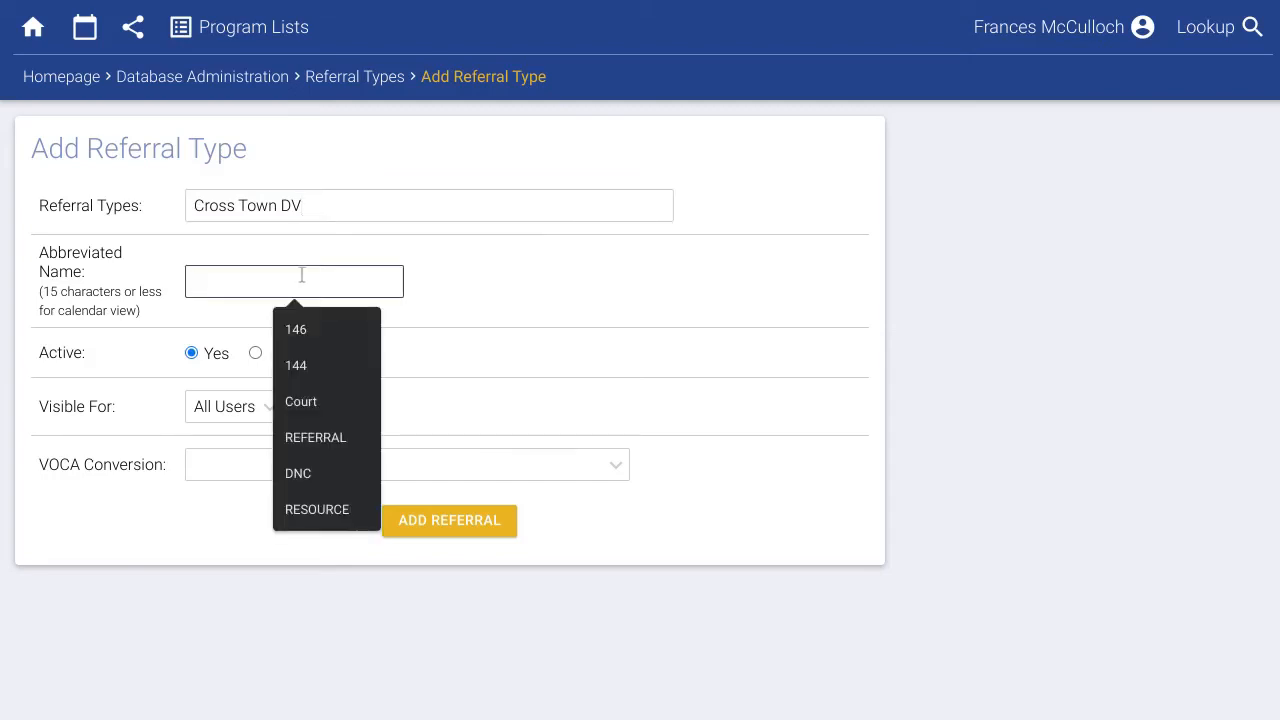
text(CTDV)
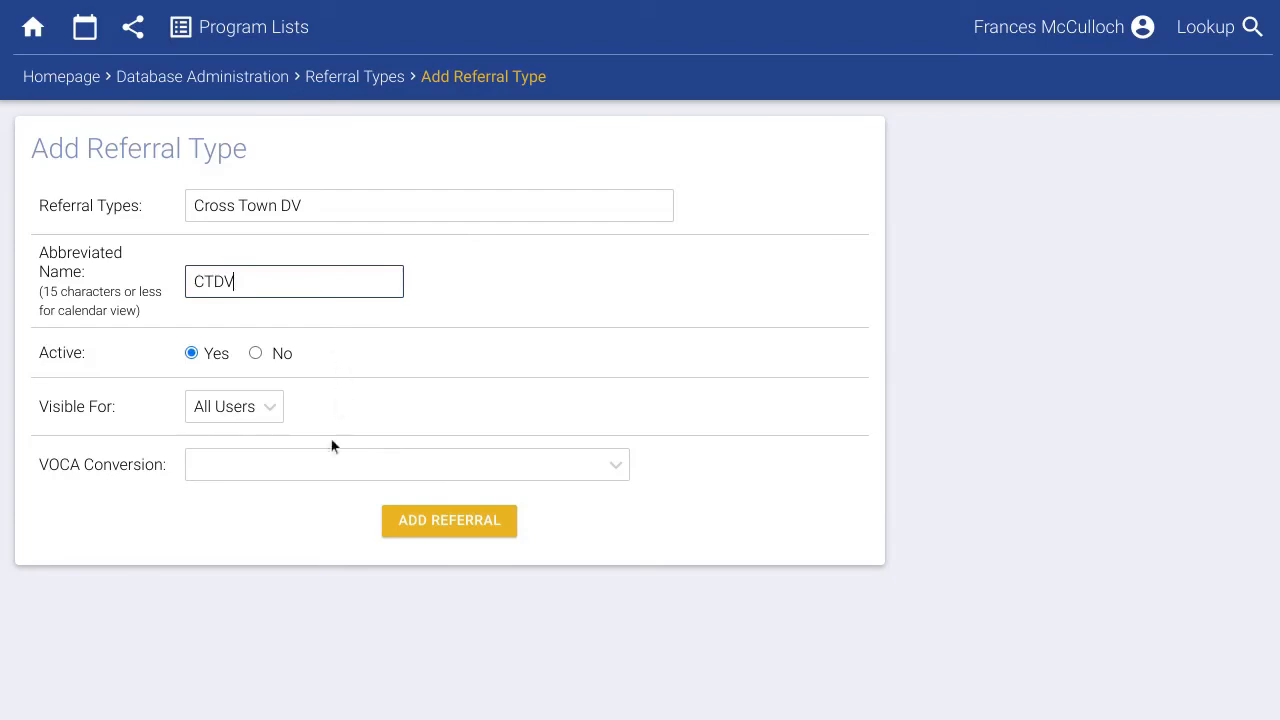
click(329, 466)
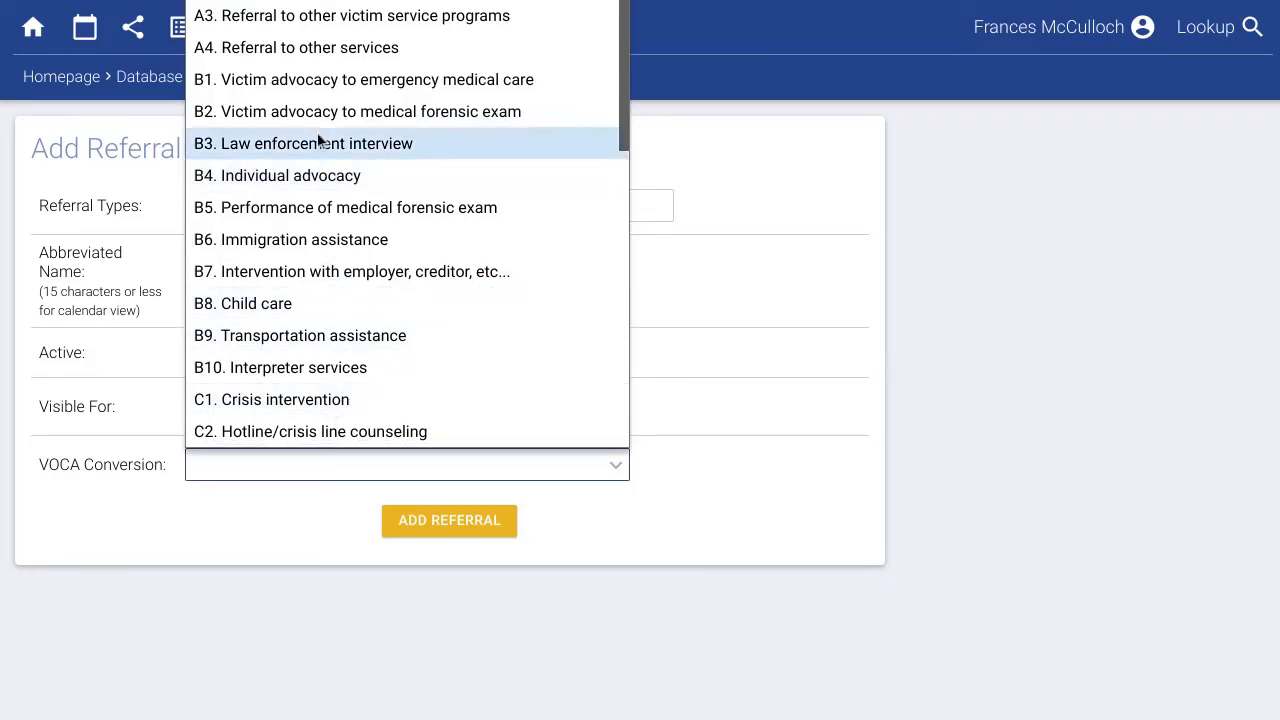
click(344, 27)
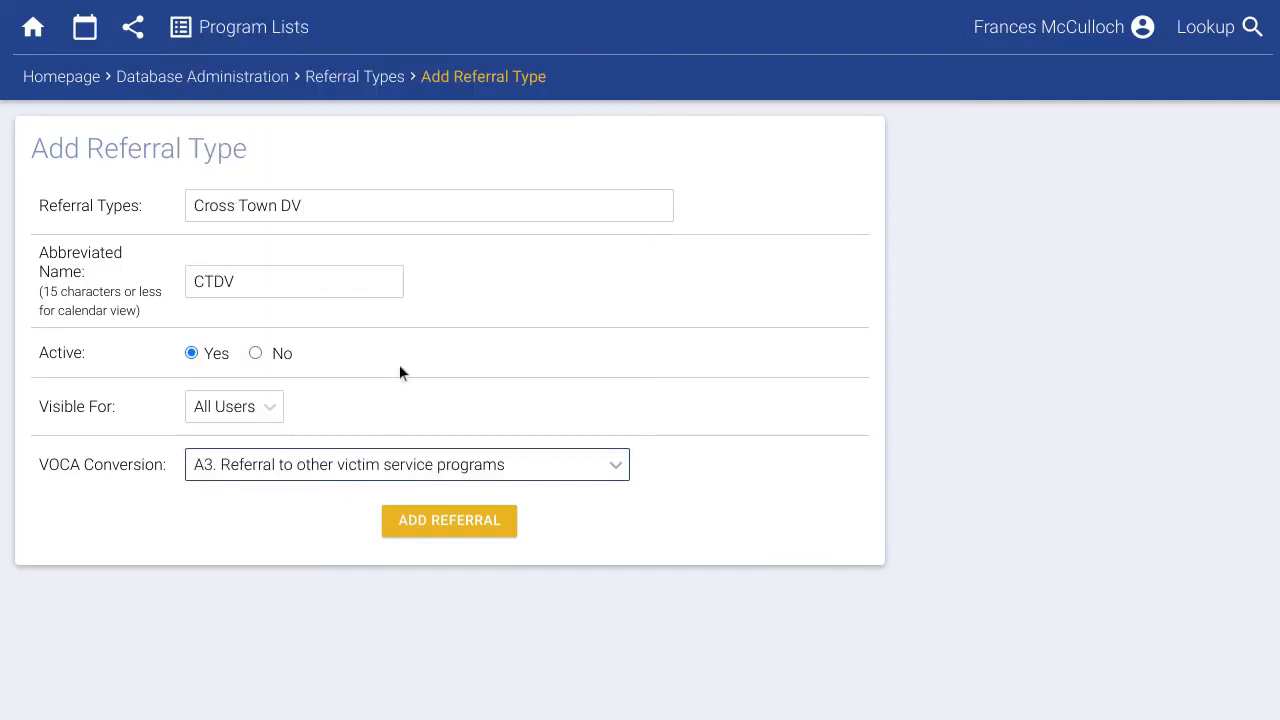
click(445, 520)
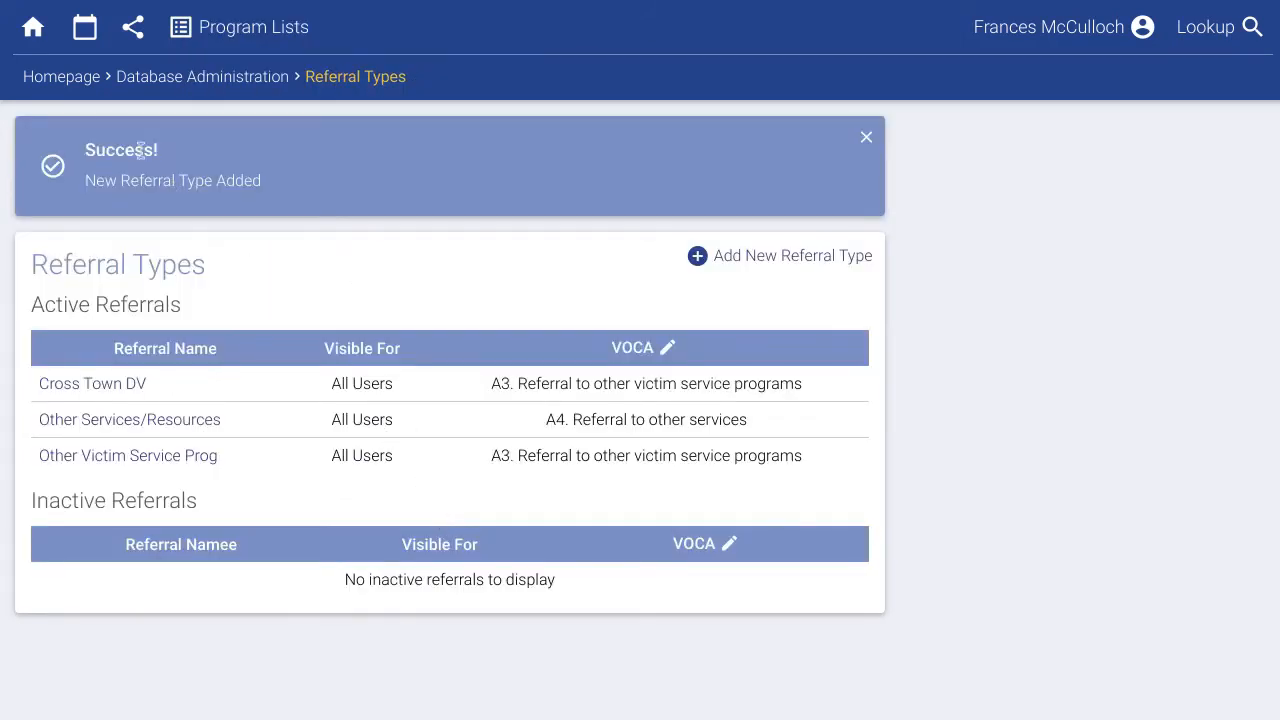
Confirm Cross Town DV appears under Referred To on the homepage activity form.
click(76, 90)
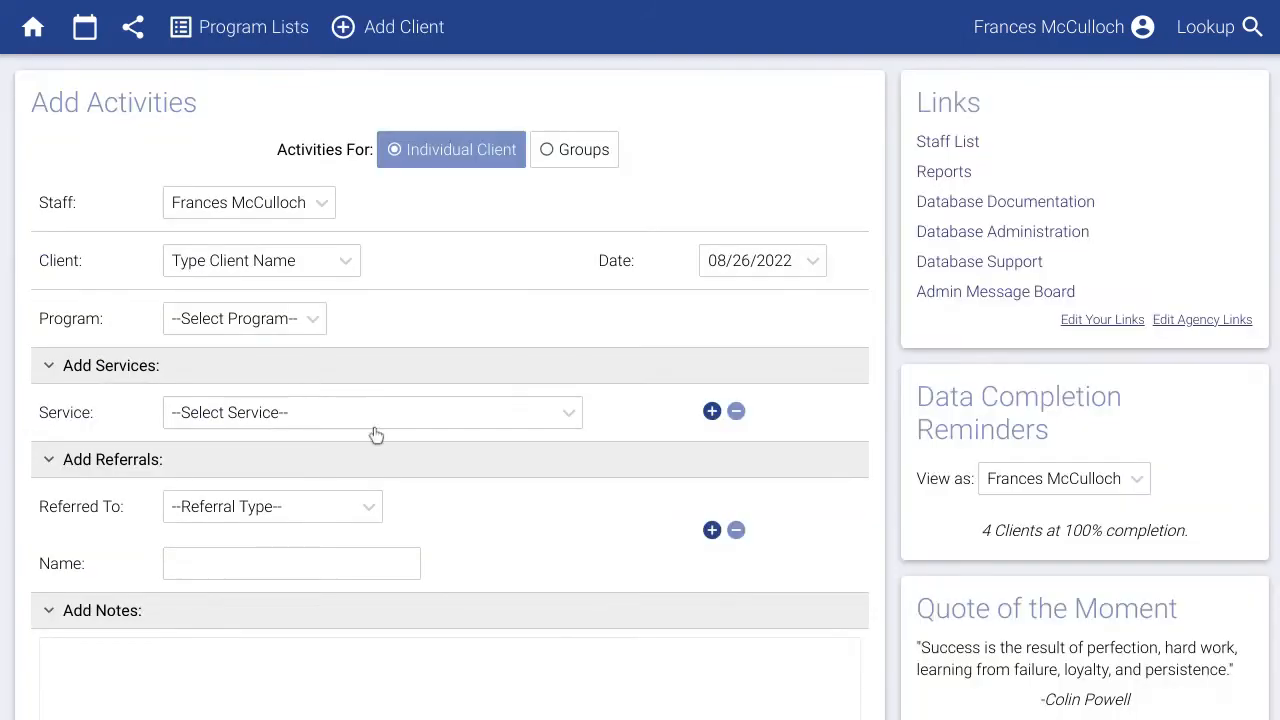
click(340, 510)
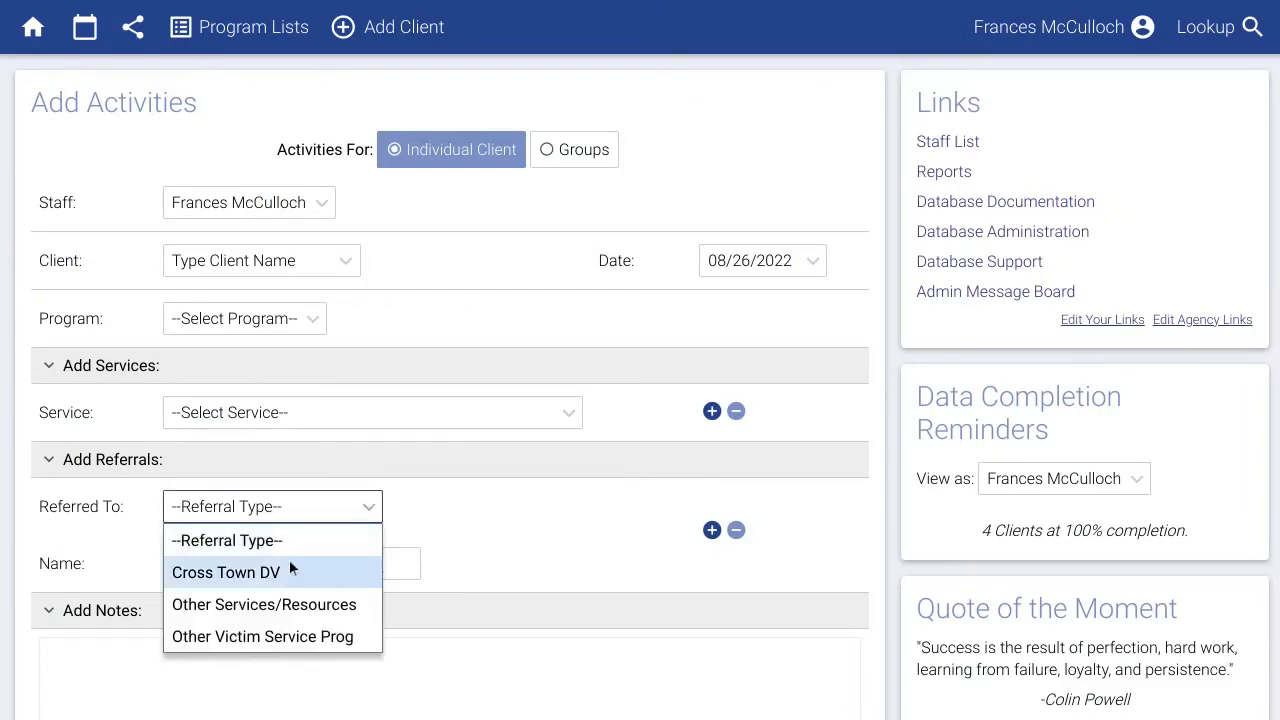
click(285, 572)
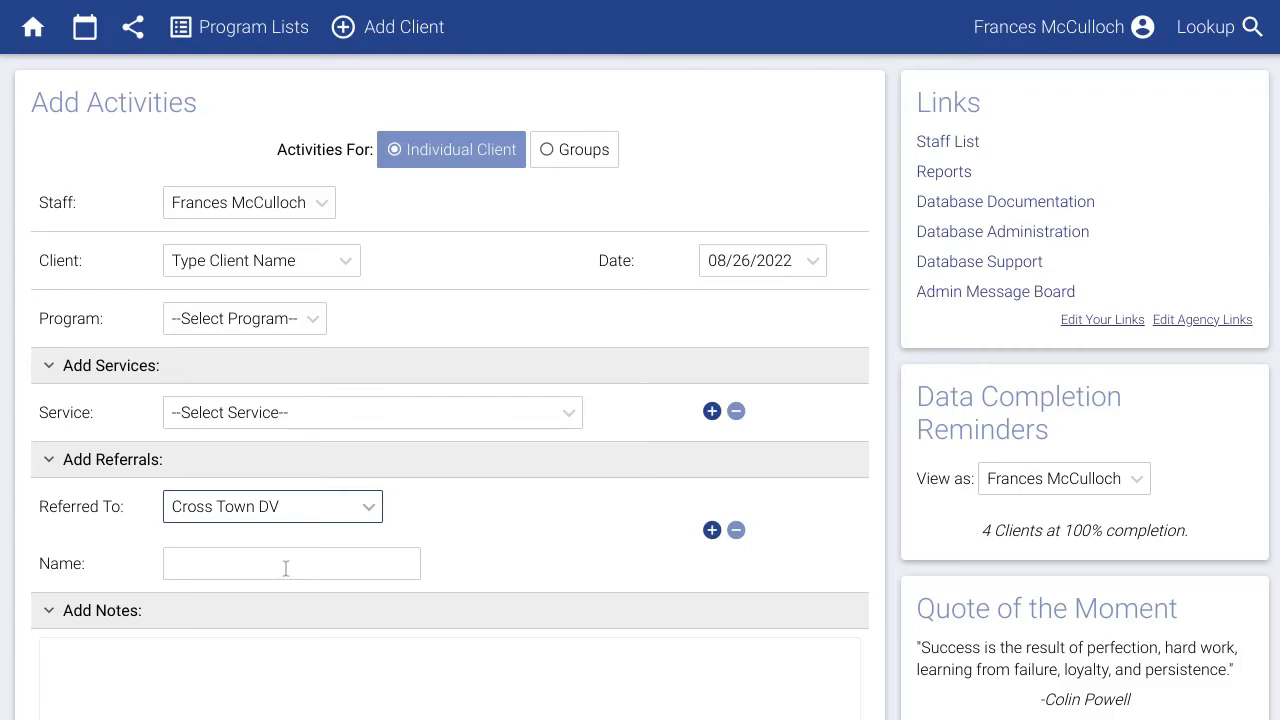
click(922, 232)
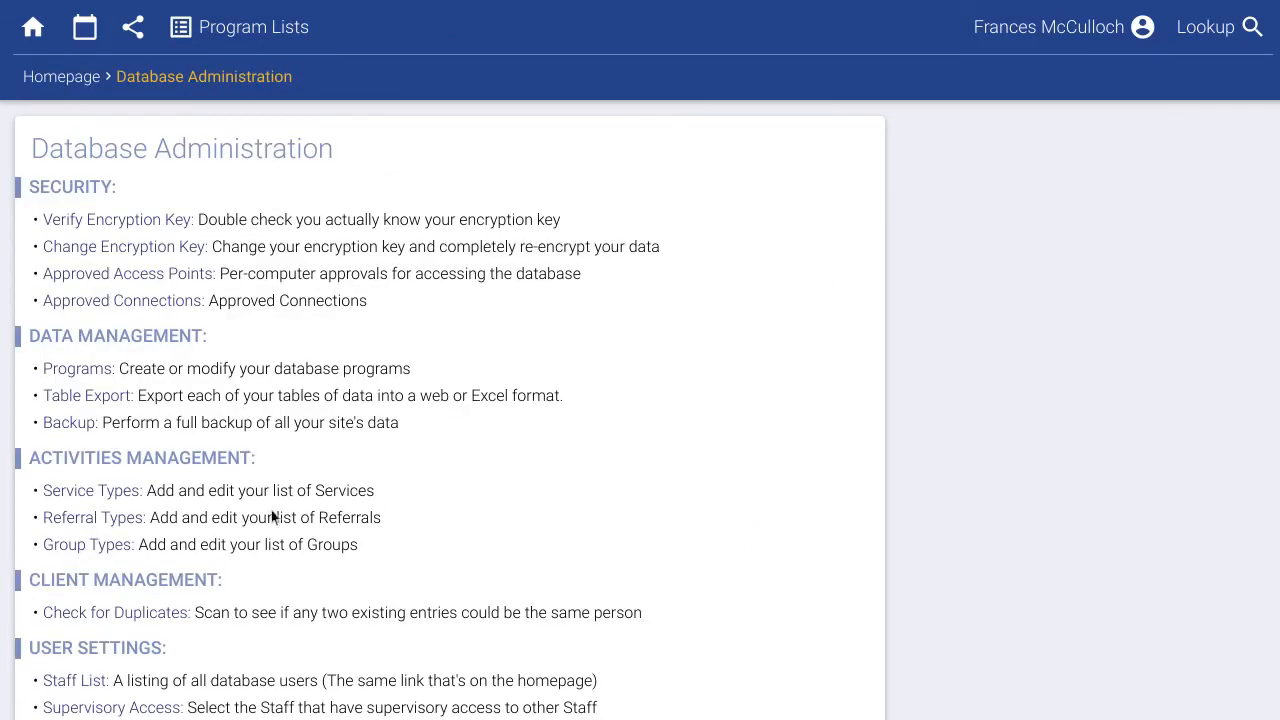
Add the group type 'Spanish Support Group' with short name 'Spanish Group', marked as a VOCA group.
click(120, 549)
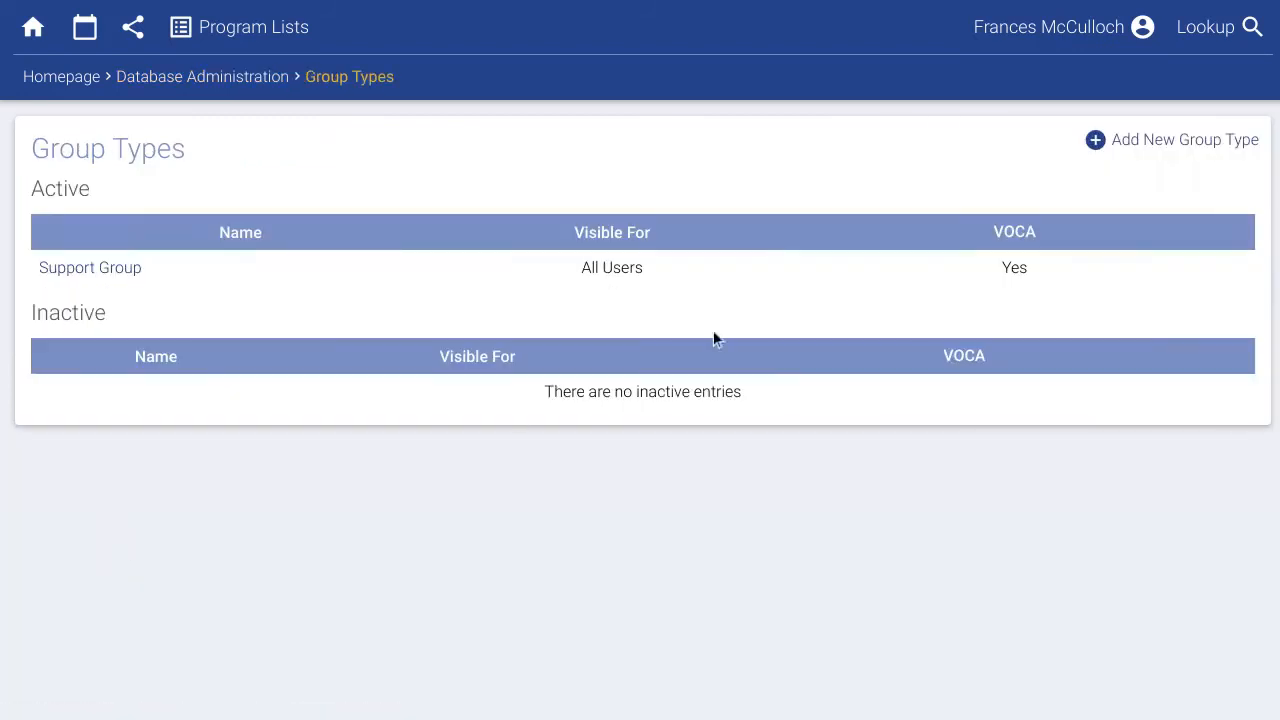
click(1135, 148)
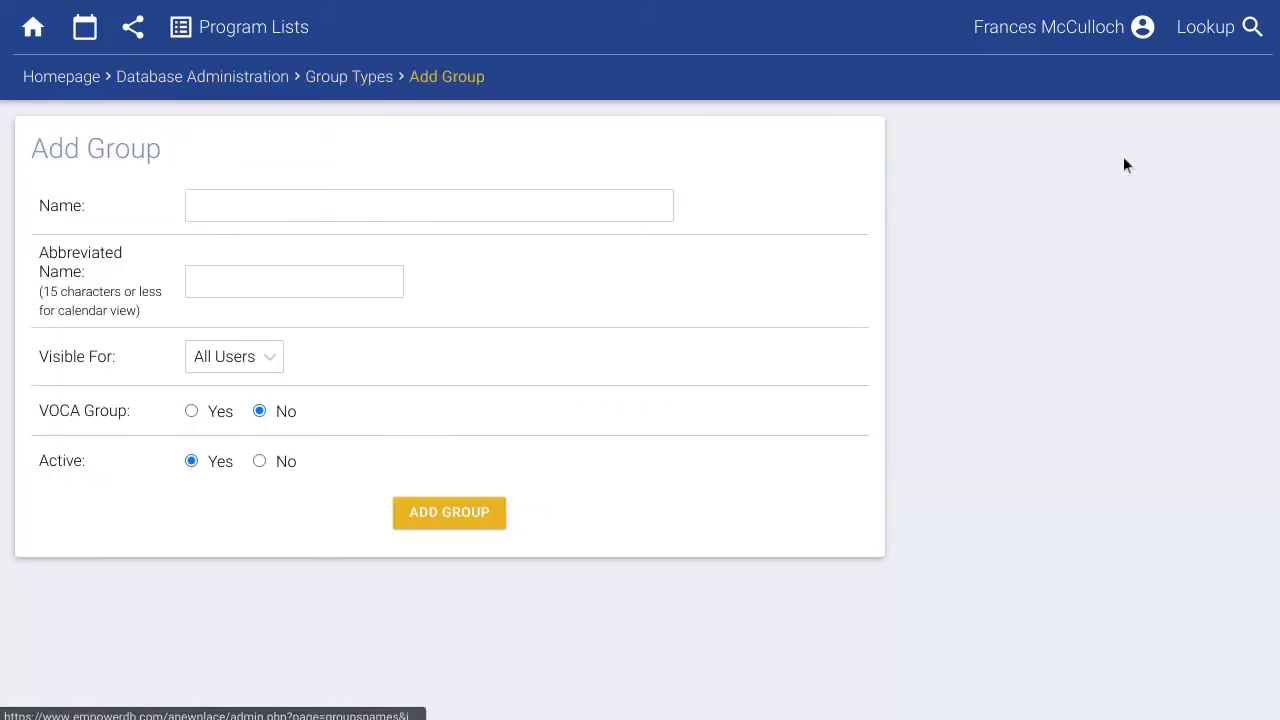
click(497, 203)
text(Spanish Support Group)
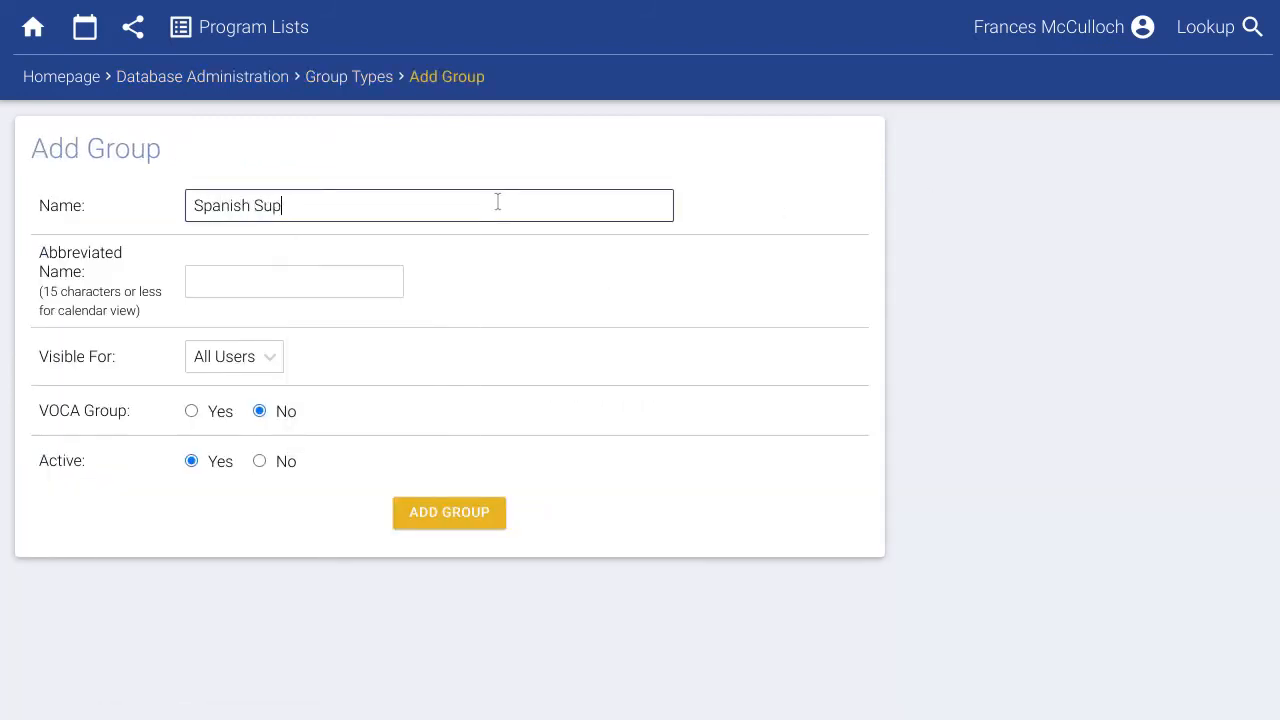
key(Tab)
text(S)
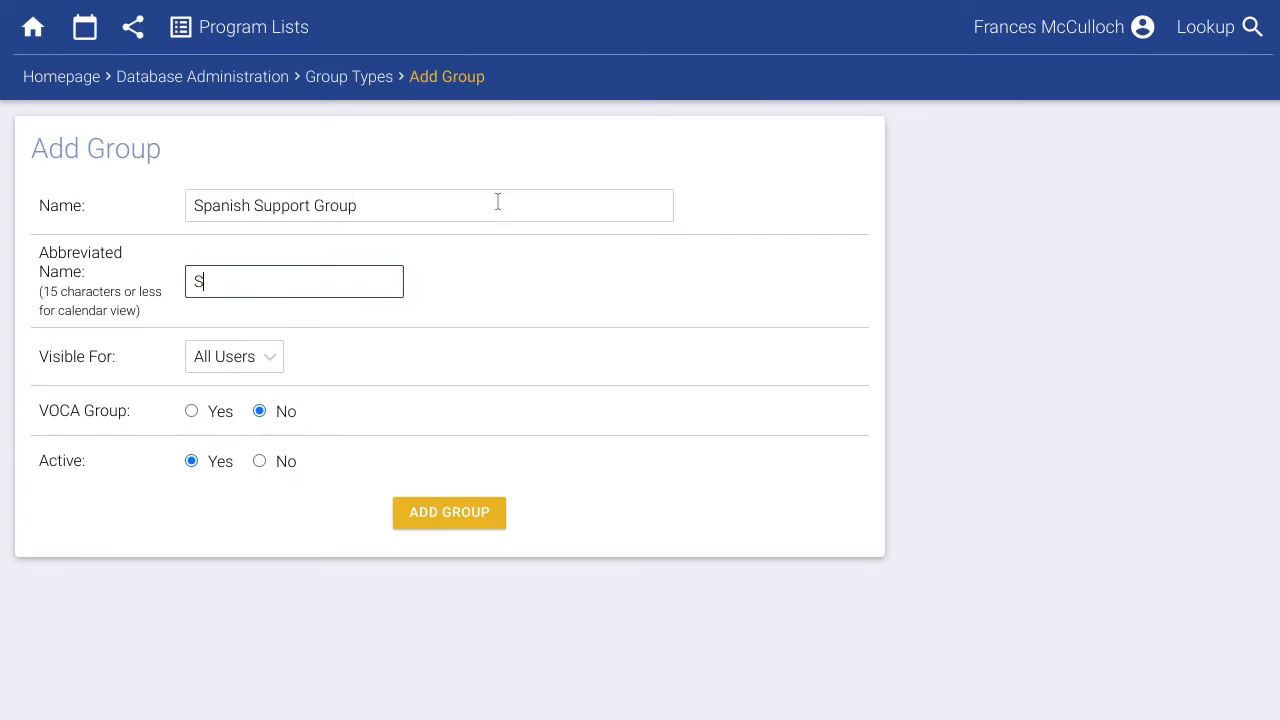
text(panish Group)
click(221, 412)
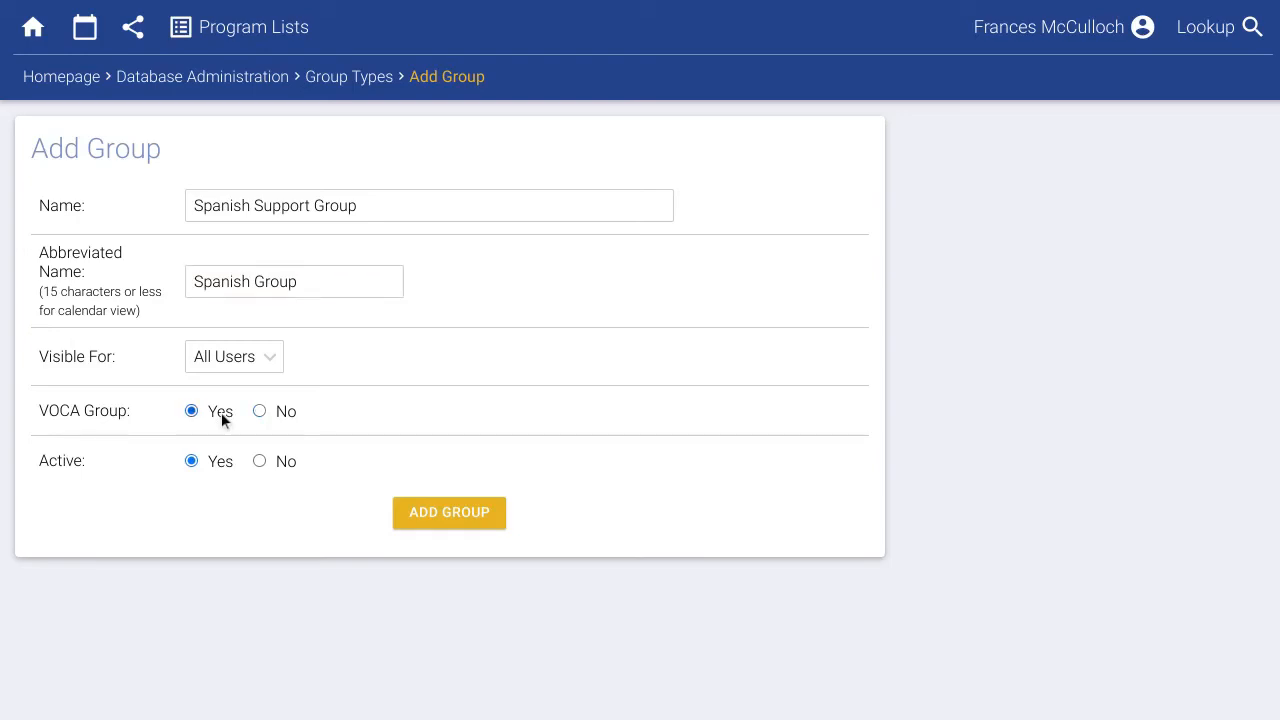
click(414, 518)
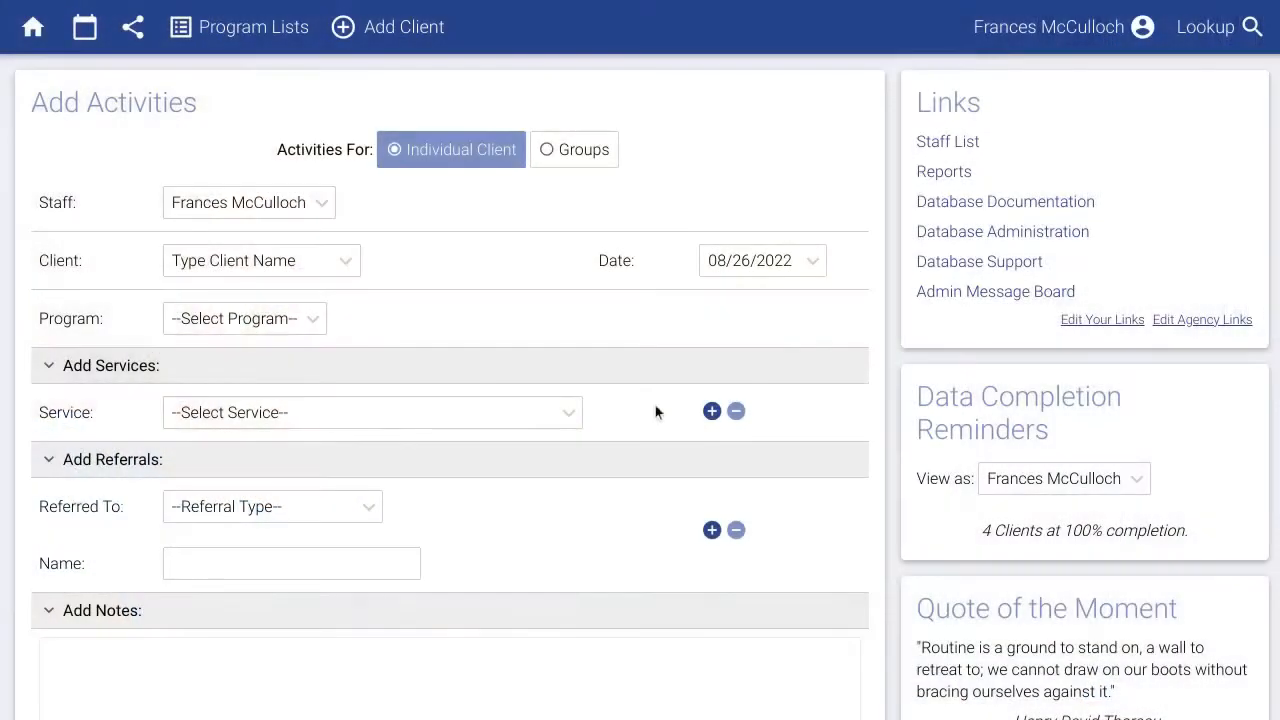
Open the Deleting & Merging Clients article under EmpowerDB General Use in the Database Documentation.
click(935, 206)
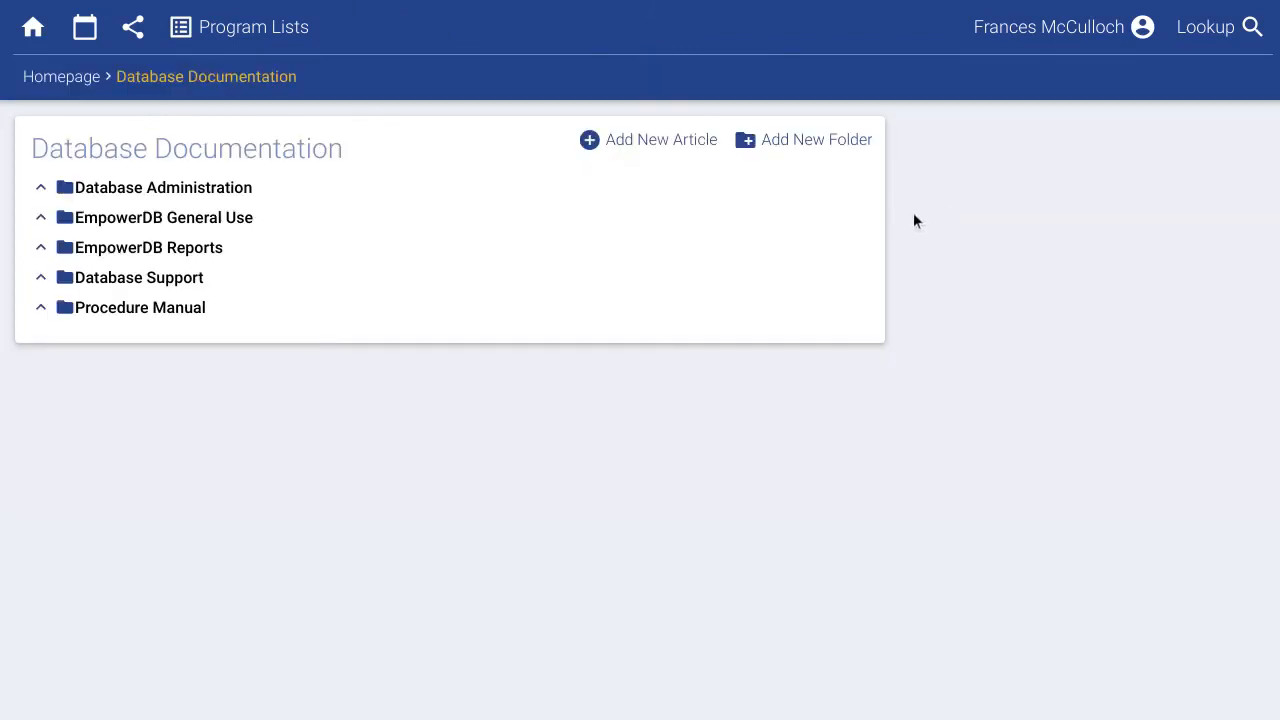
click(218, 225)
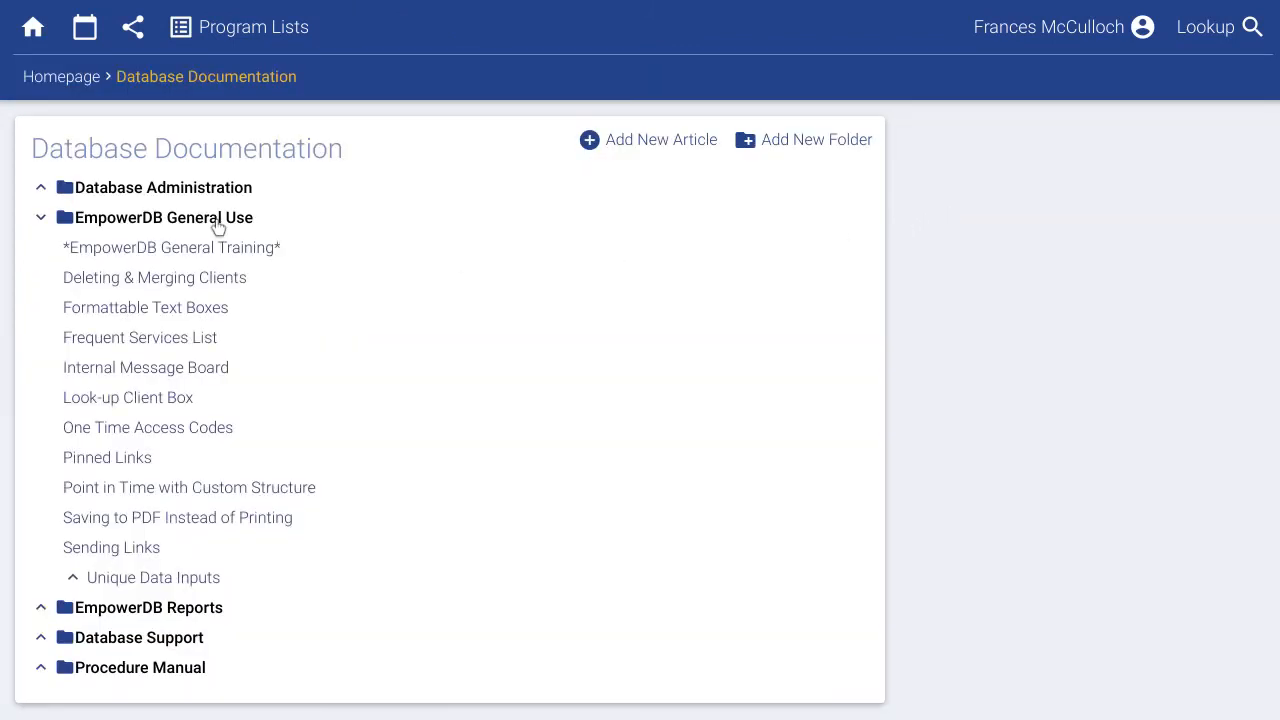
click(195, 285)
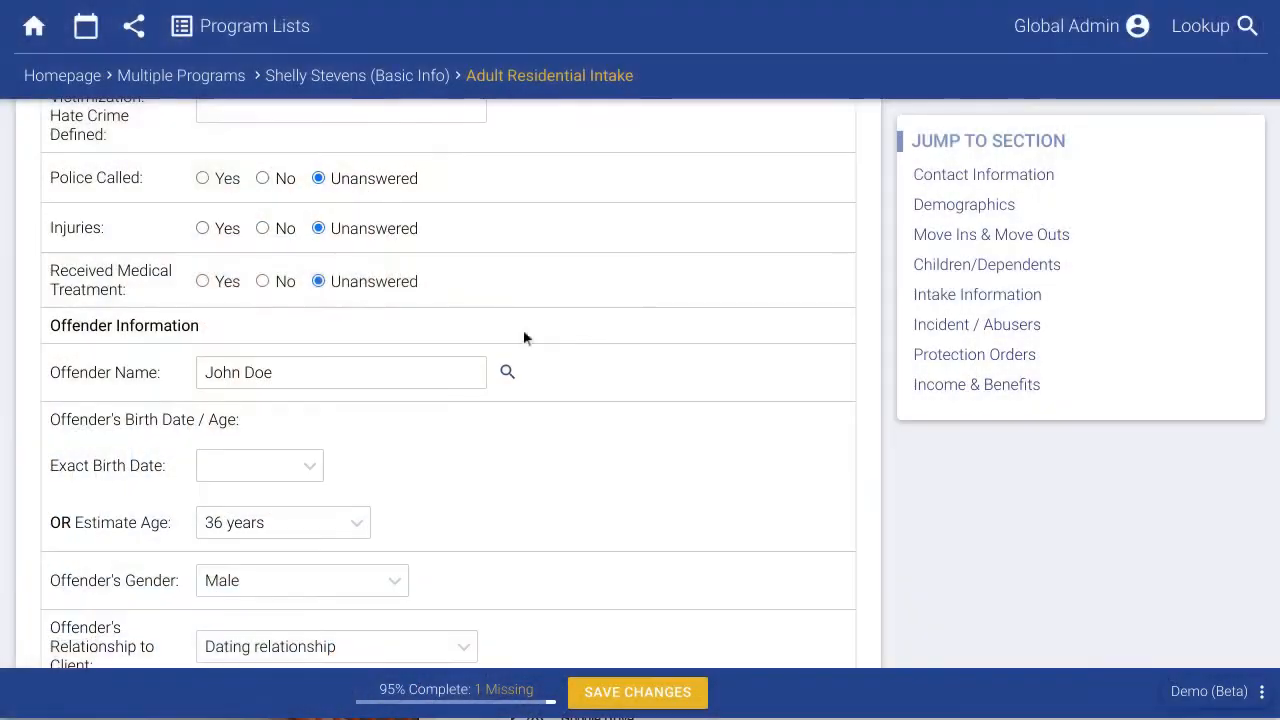
Record that police were called and took action, and add a column condition to the report query.
click(203, 178)
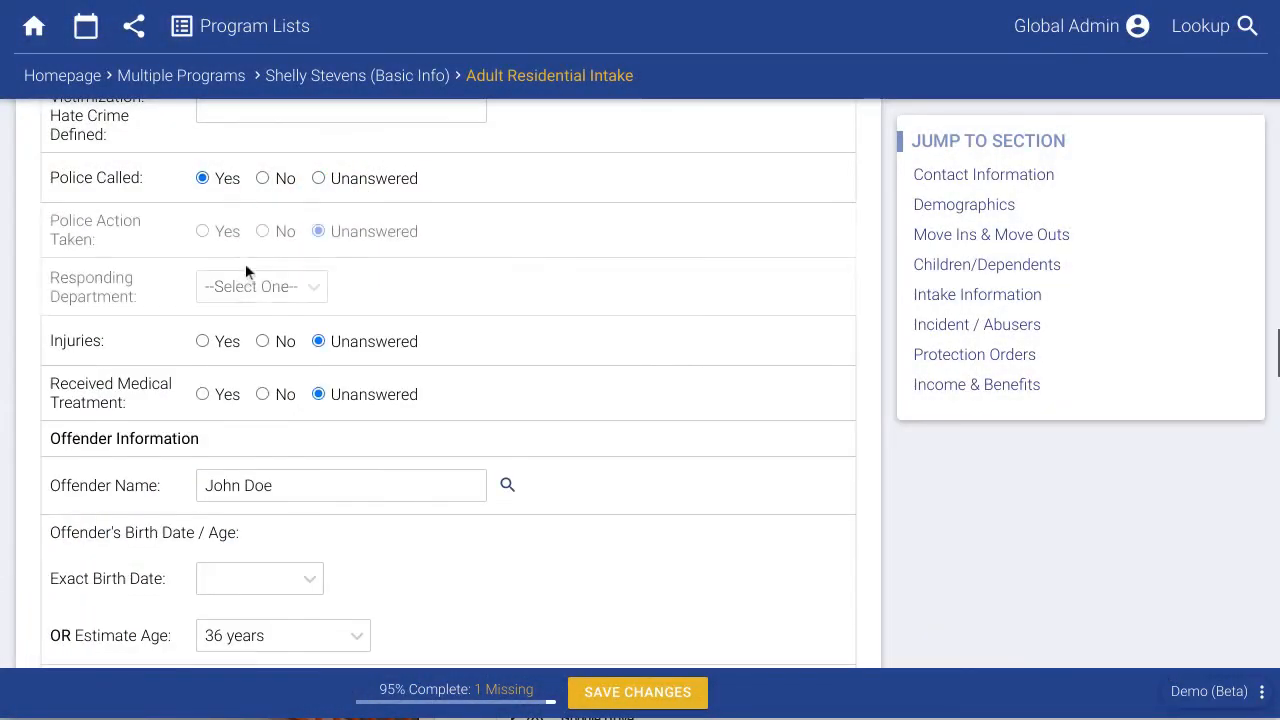
click(229, 233)
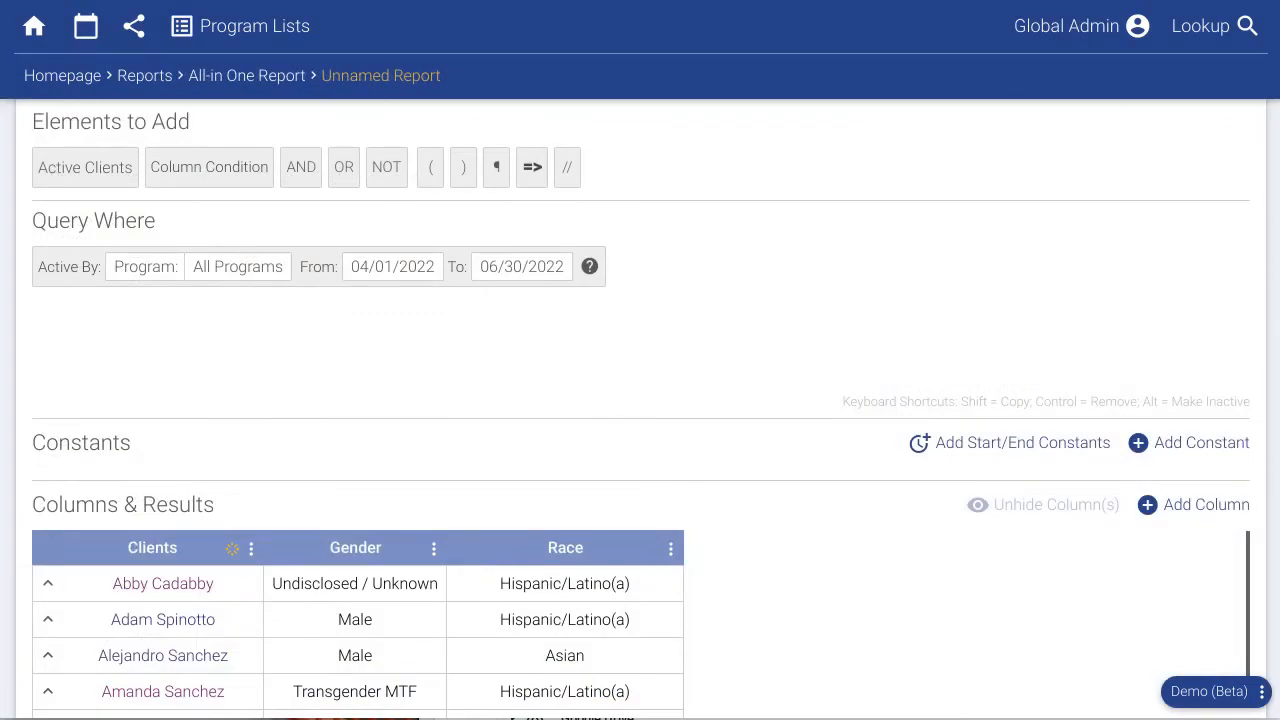
drag(325, 206, 607, 268)
click(703, 270)
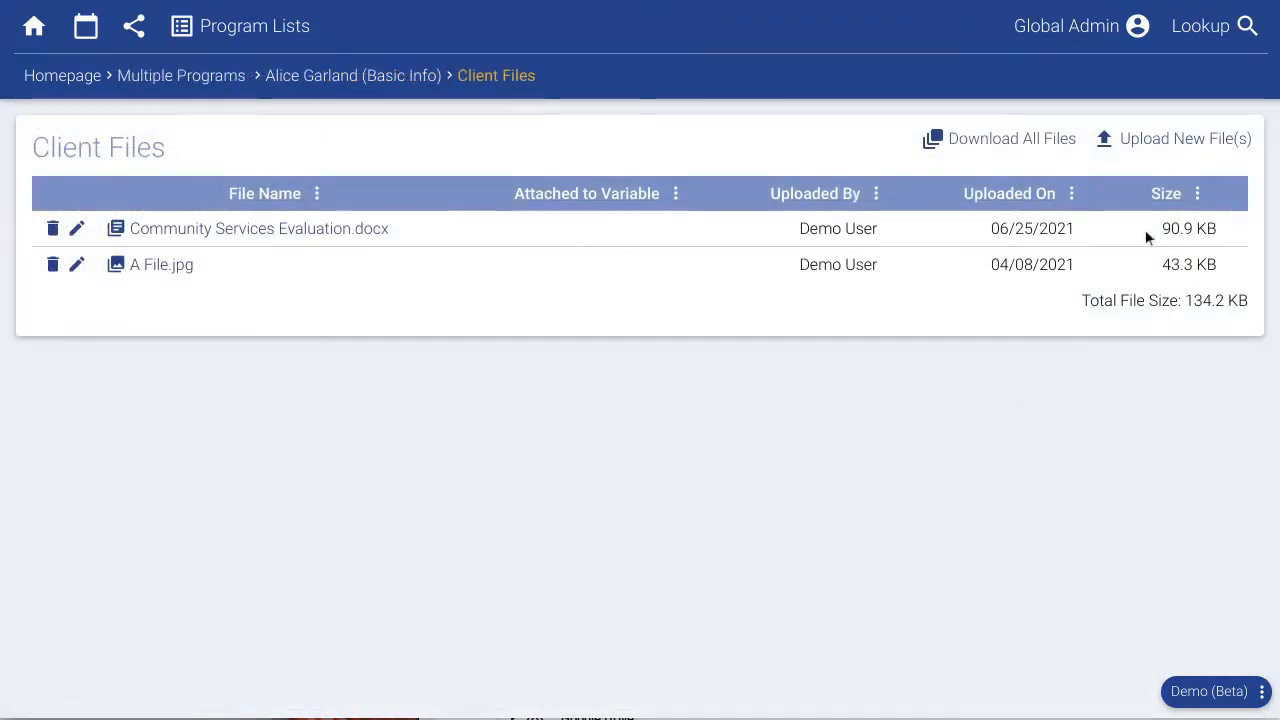
Upload HousingApplication.pdf for the client and set the hotline call's time spent to 1 hr.
click(1173, 142)
click(537, 124)
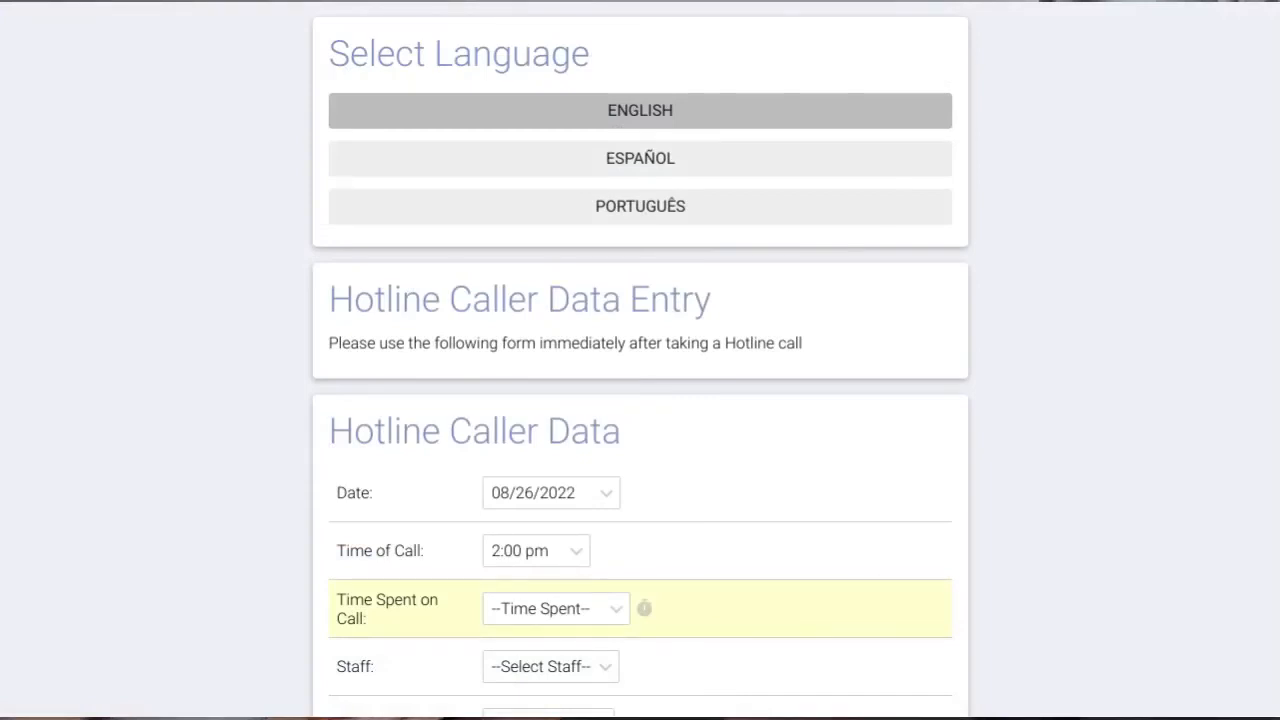
scroll(717, 397, down, 2)
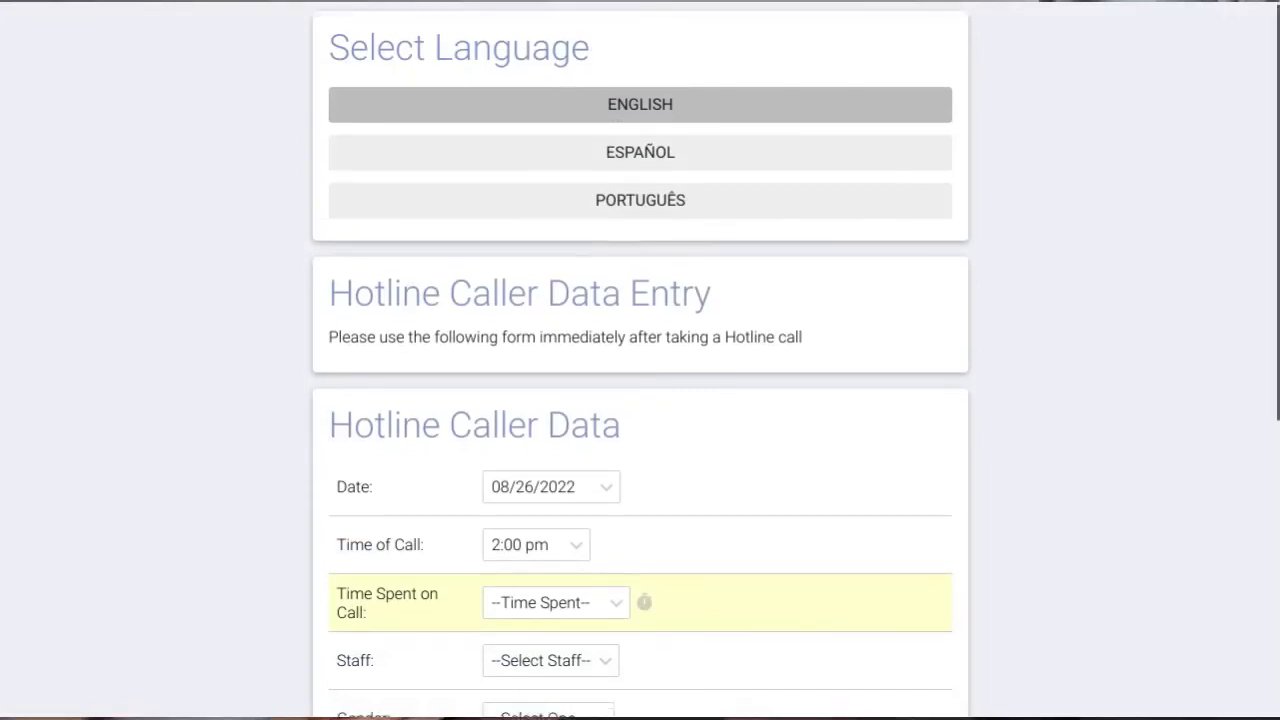
click(597, 493)
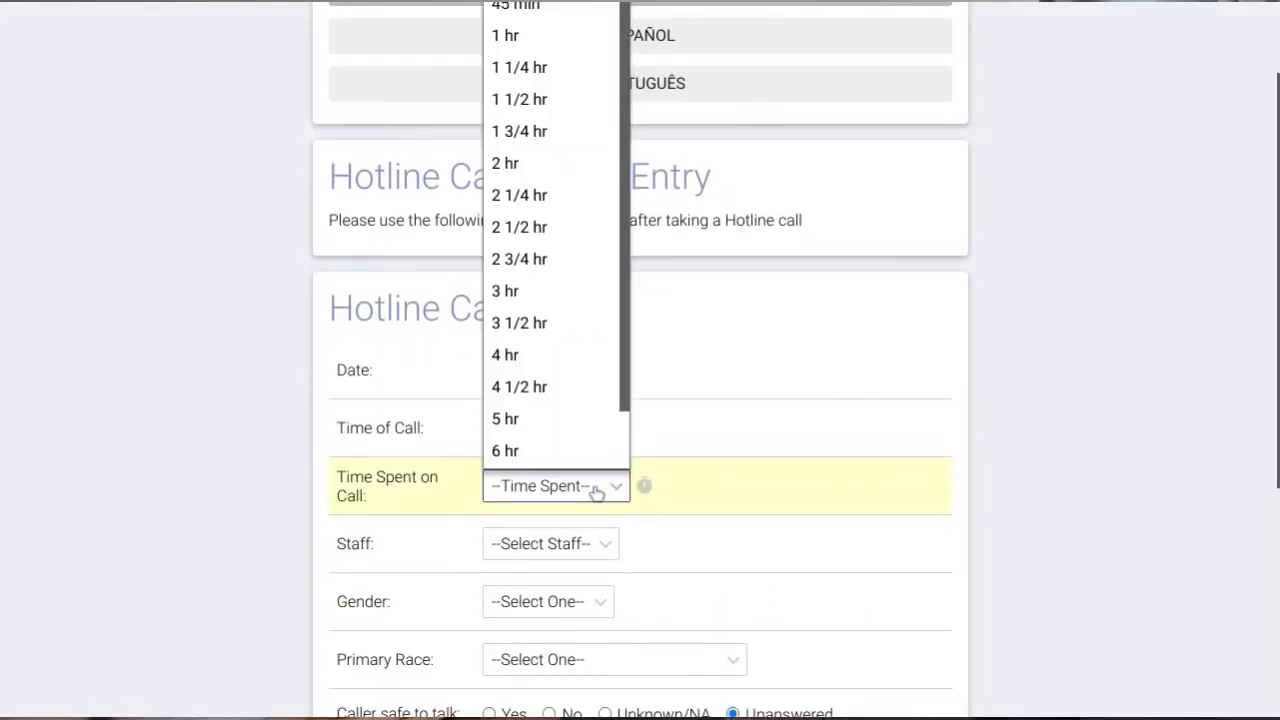
scroll(537, 320, down, 1)
click(505, 12)
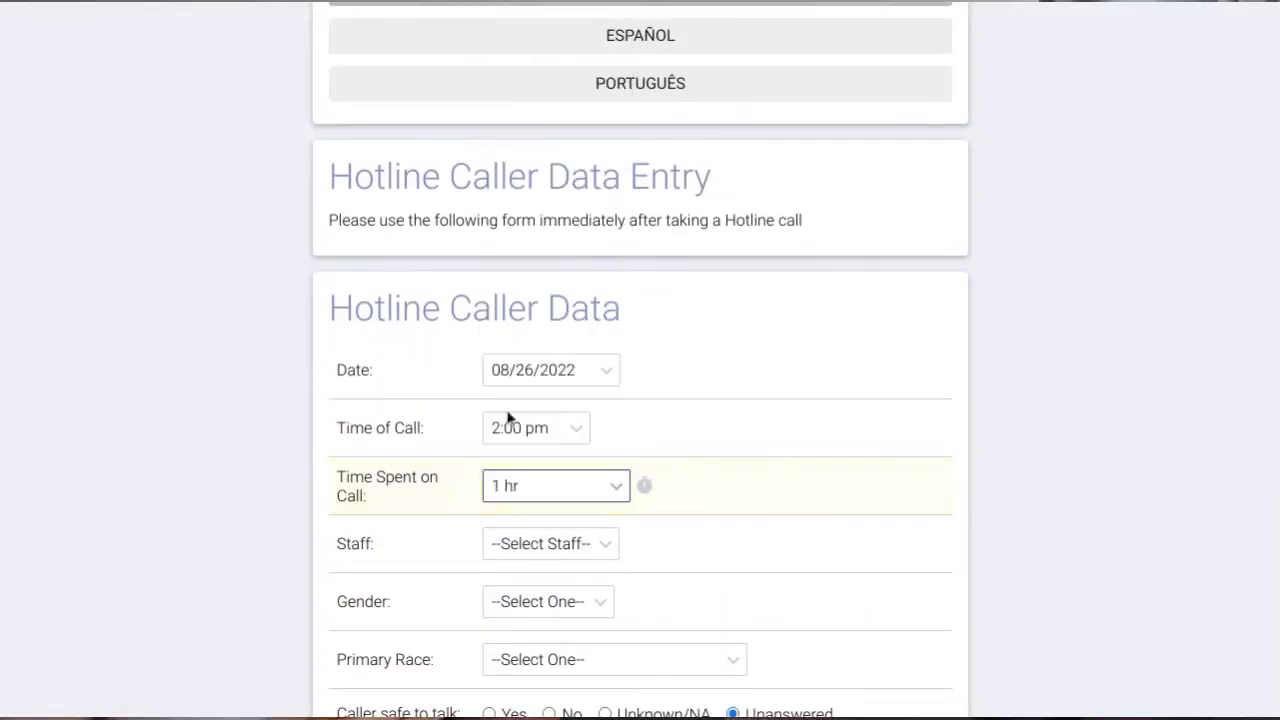